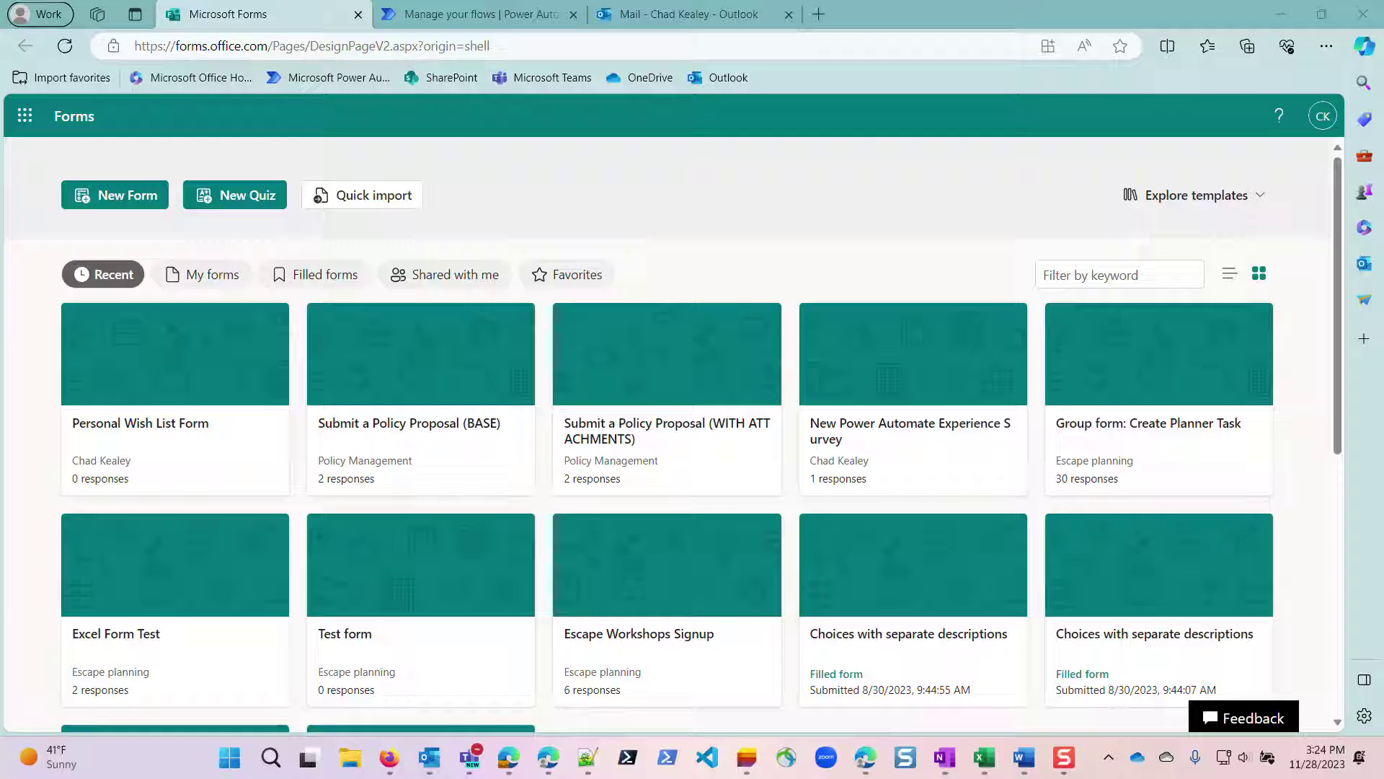
Scroll through the Personal Wish List Form's questions, then return to the flow in Power Automate
{"action": "left_click", "coordinate": [173, 378]}
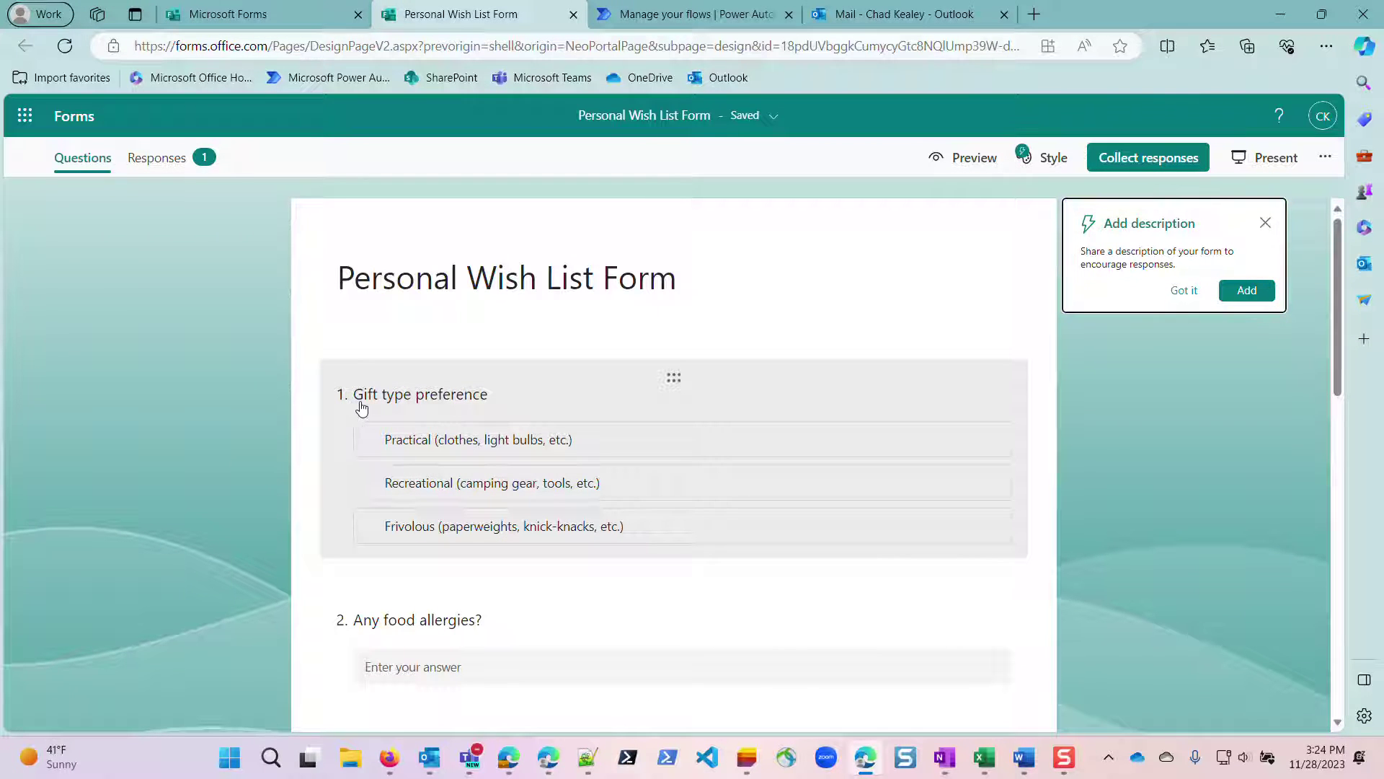
{"action": "scroll", "coordinate": [486, 609], "scroll_direction": "down", "scroll_amount": 3}
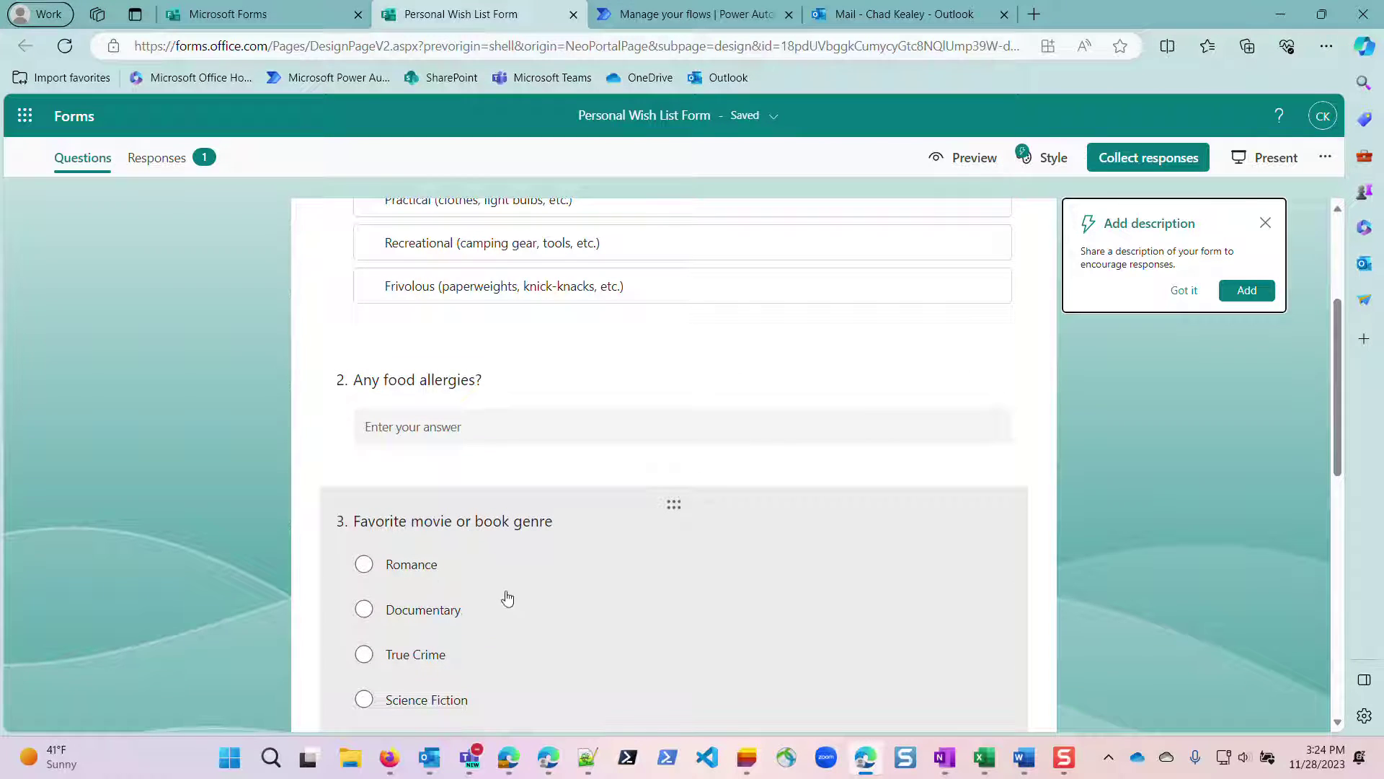
{"action": "scroll", "coordinate": [465, 588], "scroll_direction": "up", "scroll_amount": 3}
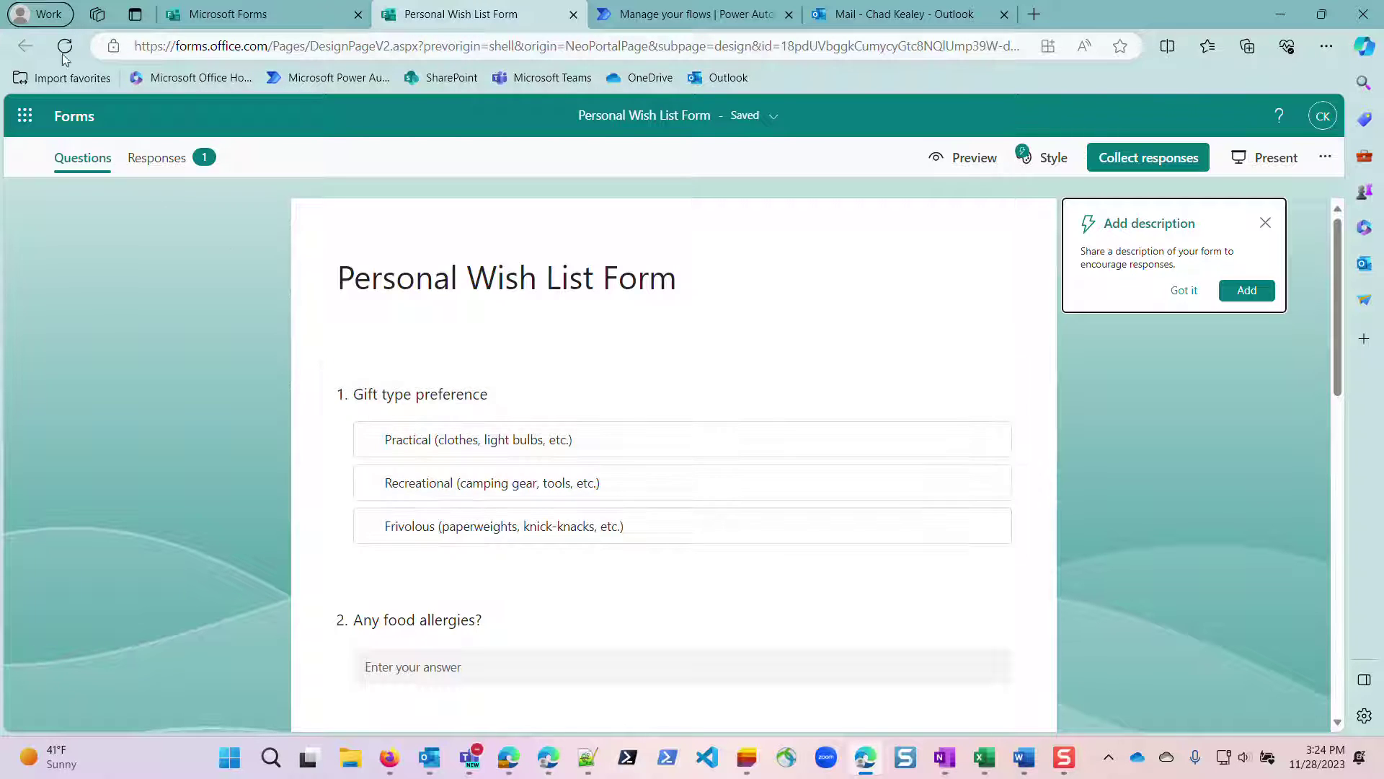
{"action": "left_click", "coordinate": [689, 13]}
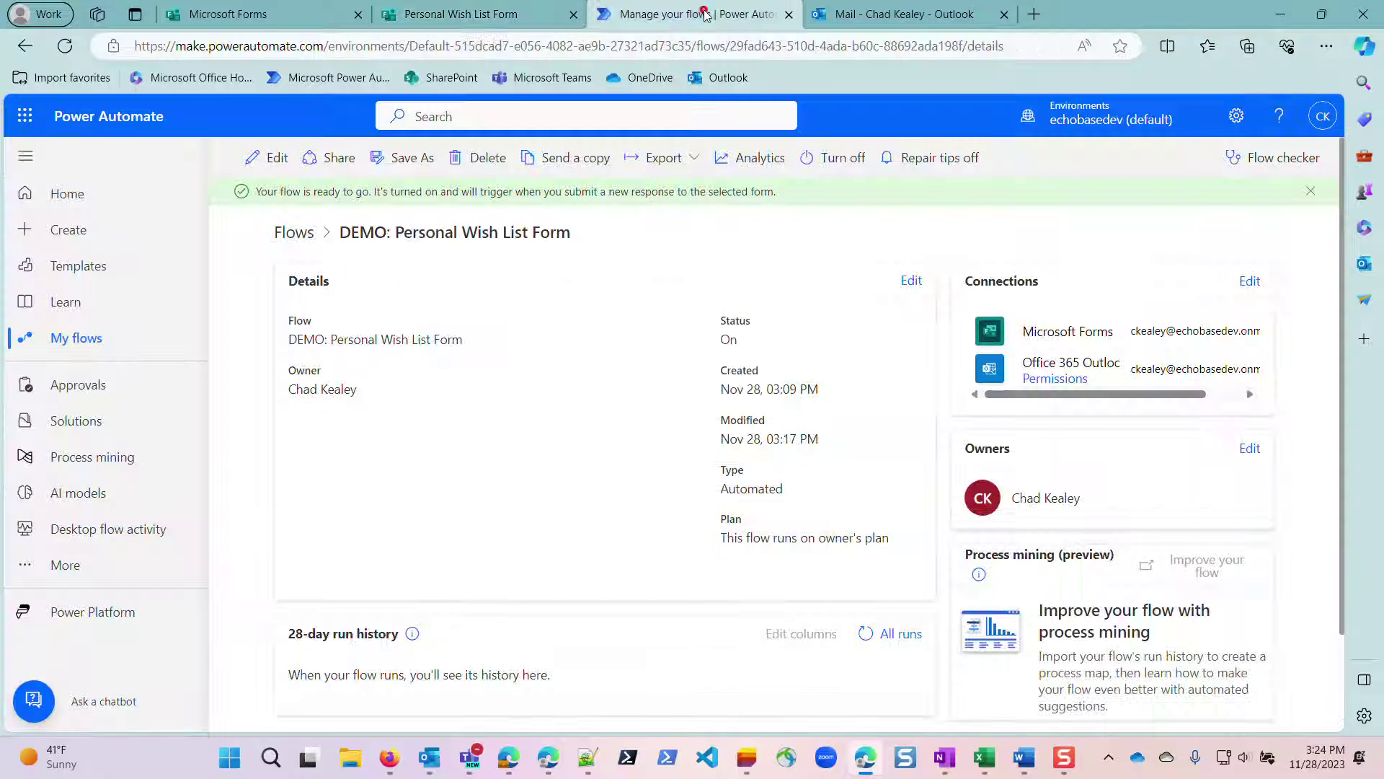
Open DEMO: Personal Wish List Form in the editor and inspect its trigger, Get response details and Send an email (V2) steps
{"action": "left_click", "coordinate": [268, 165]}
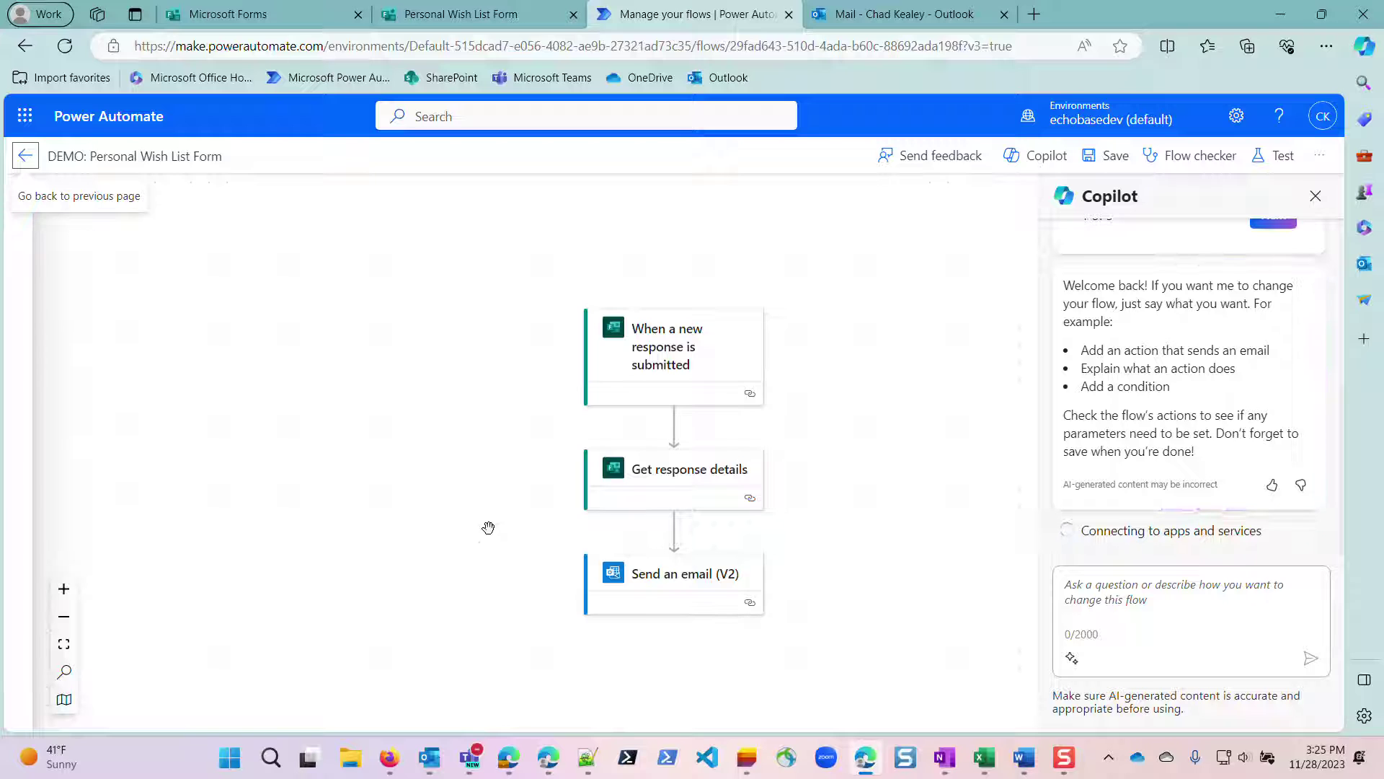
{"action": "left_click", "coordinate": [1313, 197]}
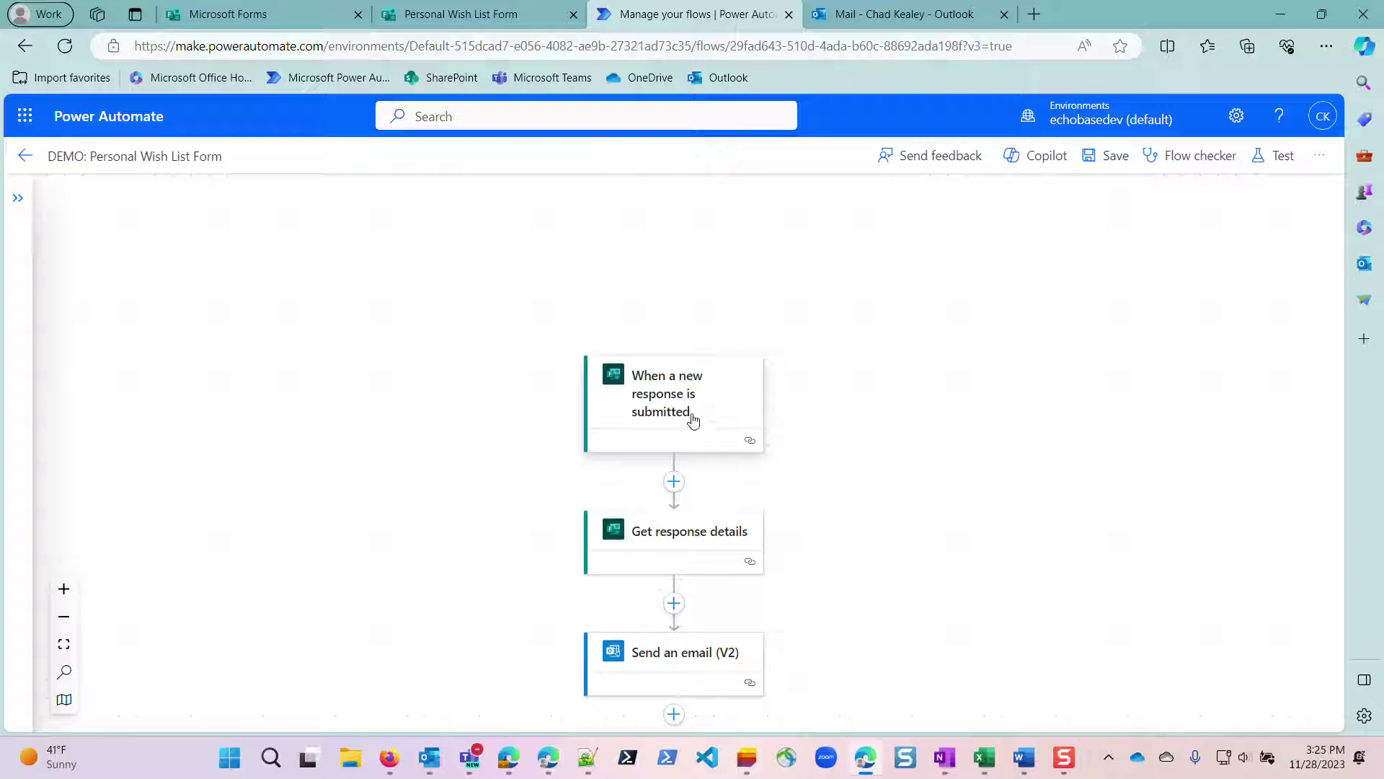
{"action": "left_click", "coordinate": [638, 402]}
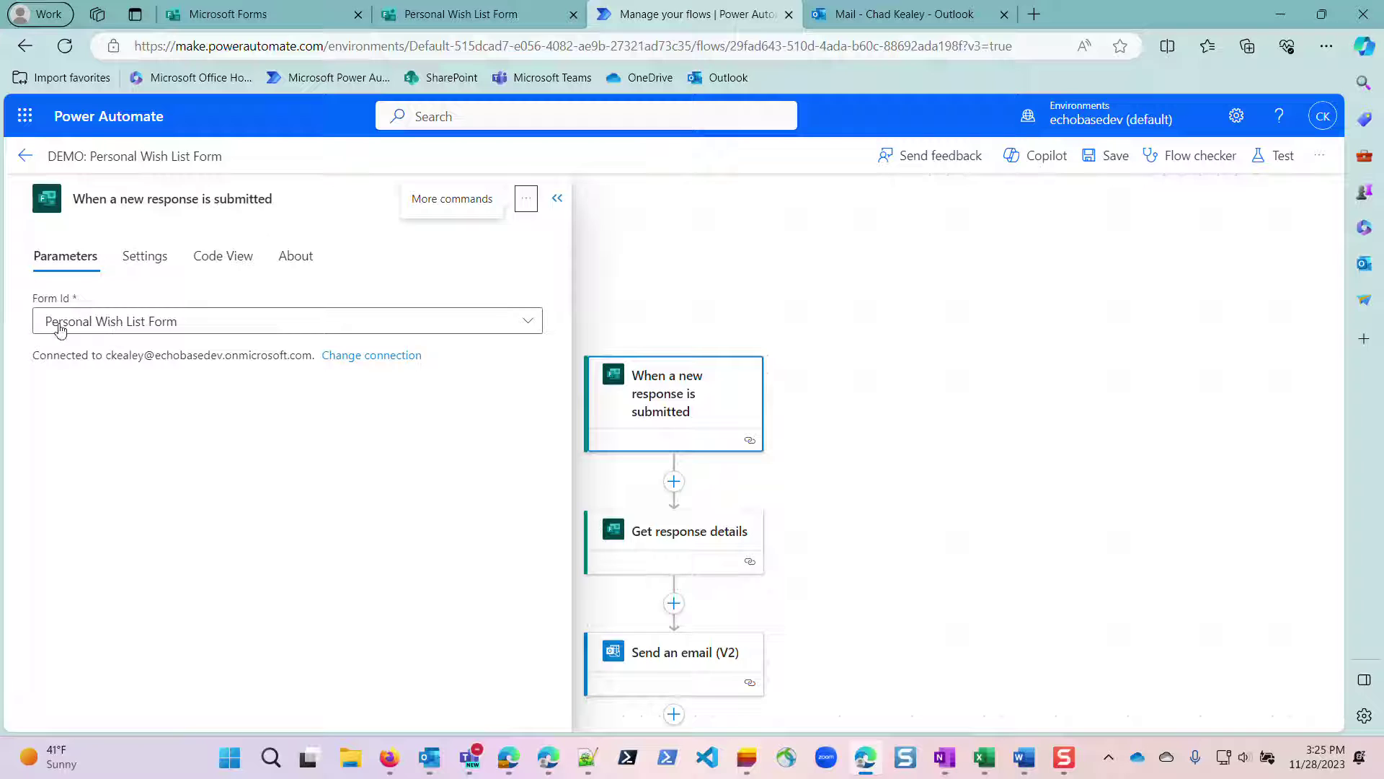
{"action": "left_click", "coordinate": [680, 541]}
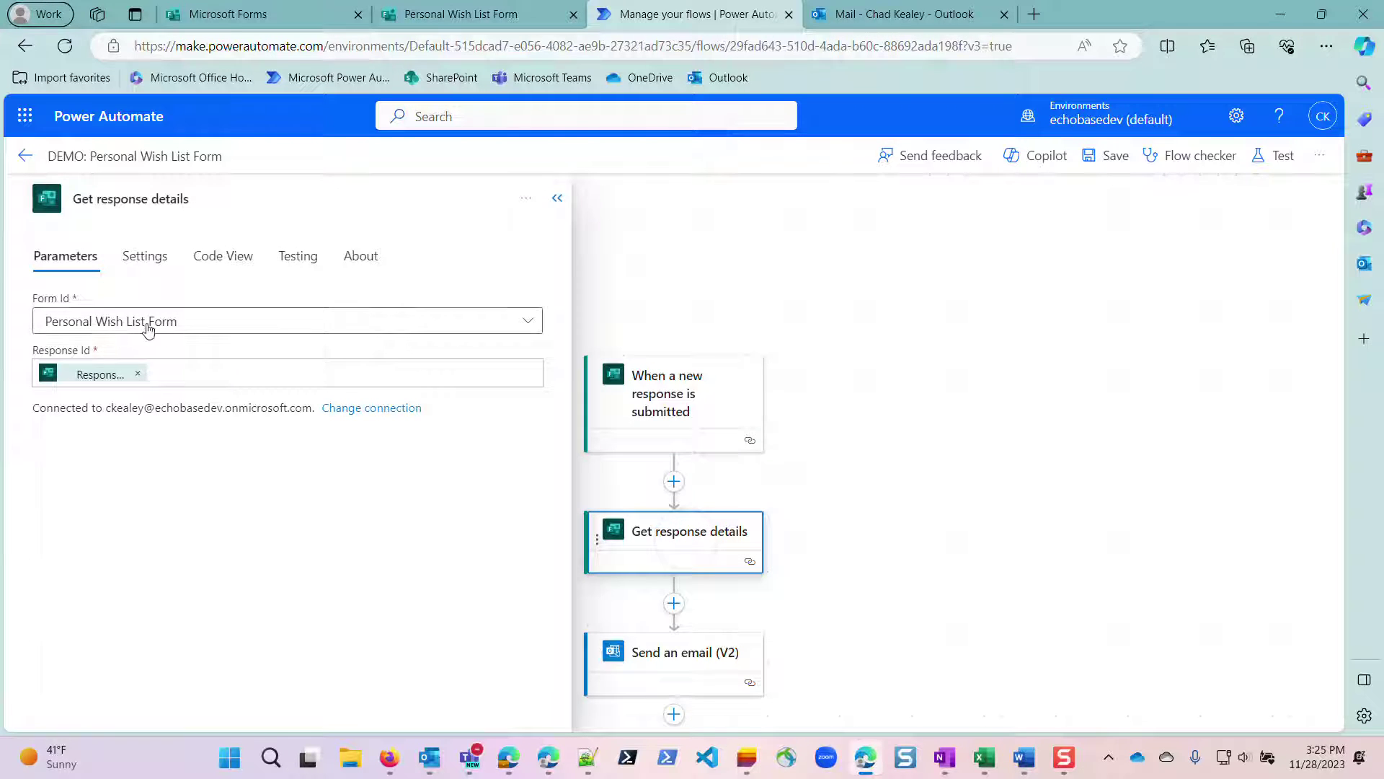
{"action": "left_click", "coordinate": [661, 660]}
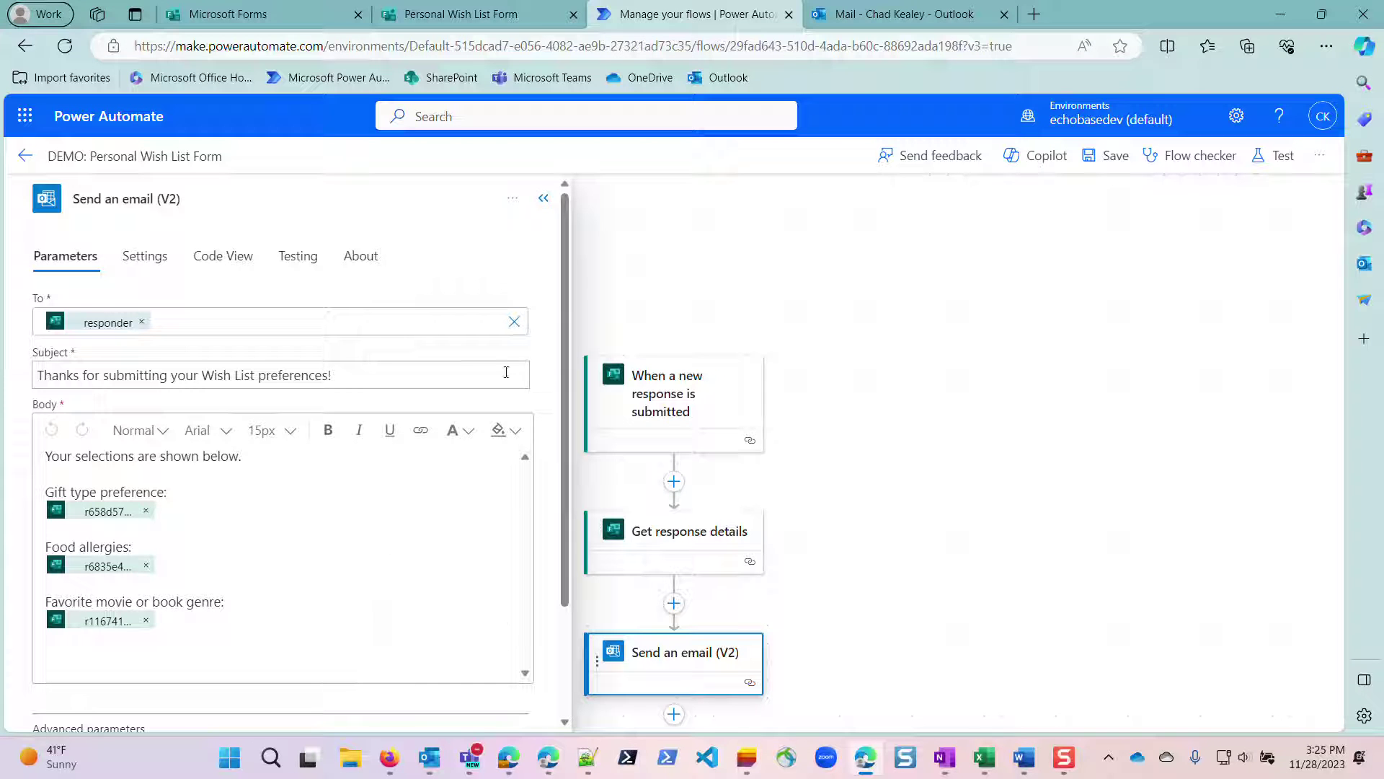
{"action": "left_click", "coordinate": [544, 197]}
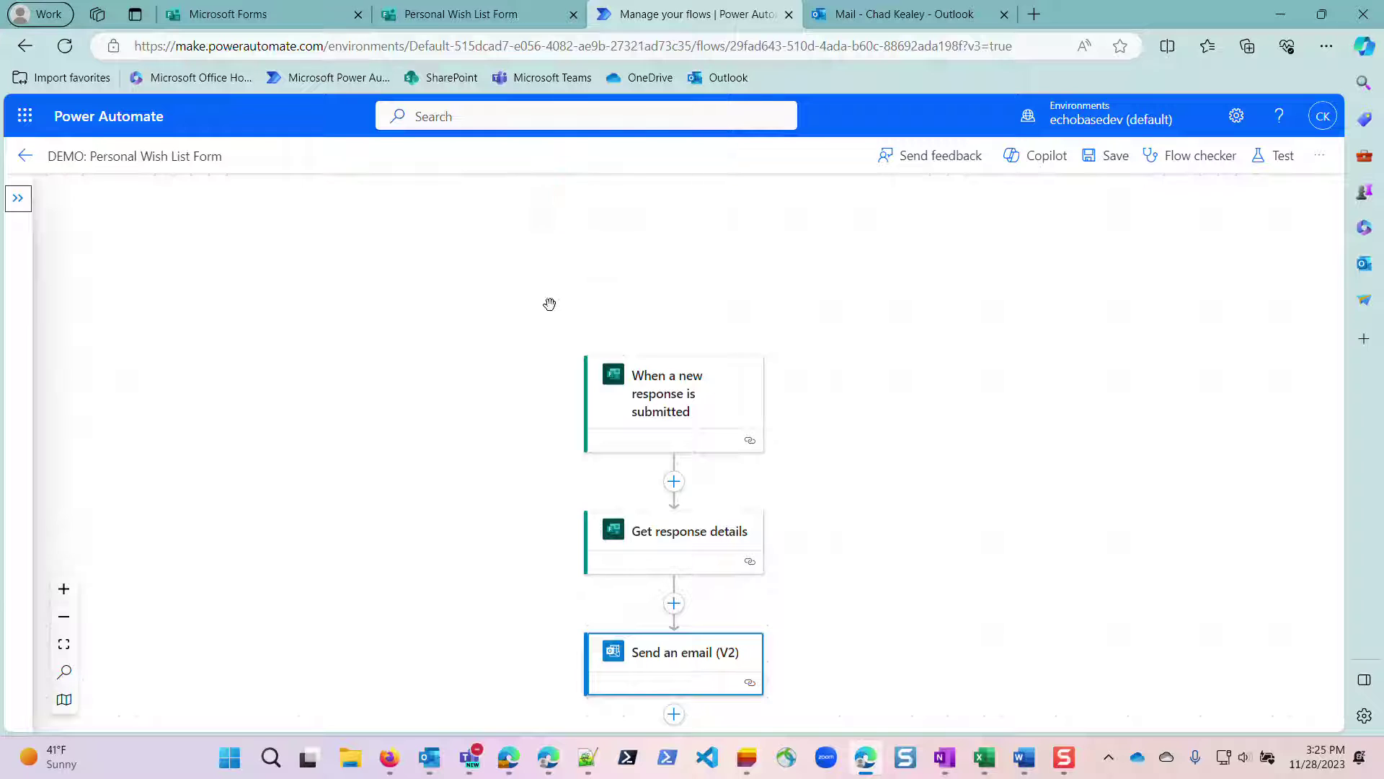
Preview the form and submit a test: Frivolous ranked first, Peanut butter as allergy, Poetry genre
{"action": "left_click", "coordinate": [479, 15]}
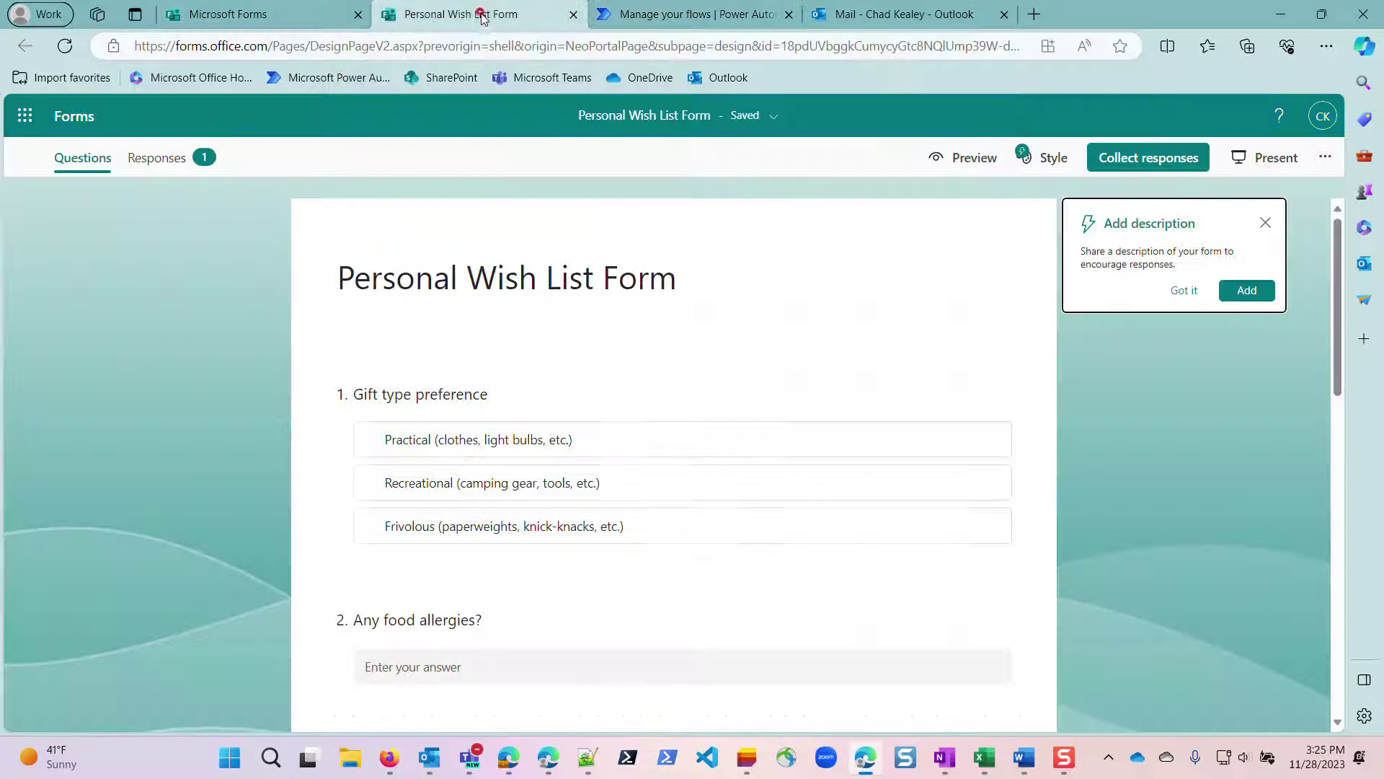
{"action": "left_click", "coordinate": [950, 154]}
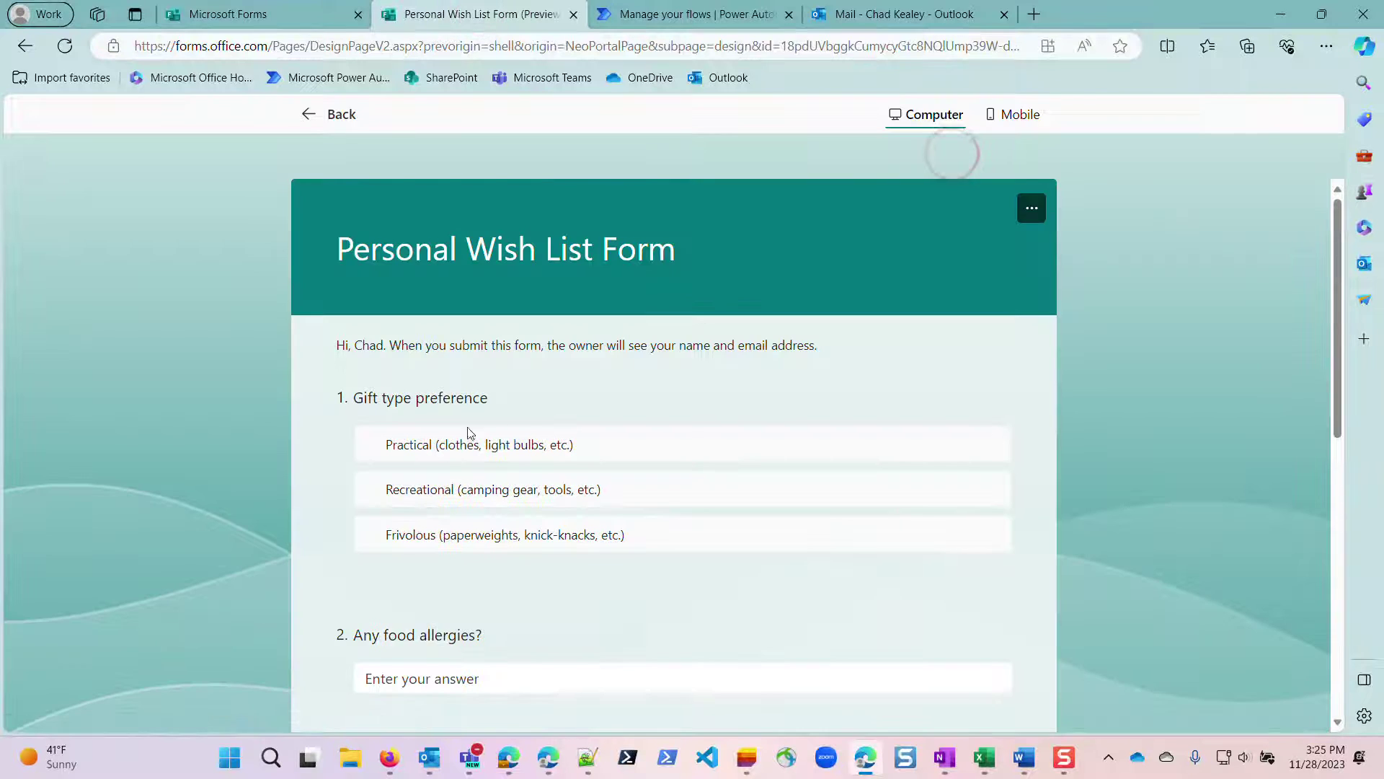
{"action": "left_click_drag", "start_coordinate": [481, 534], "coordinate": [504, 441]}
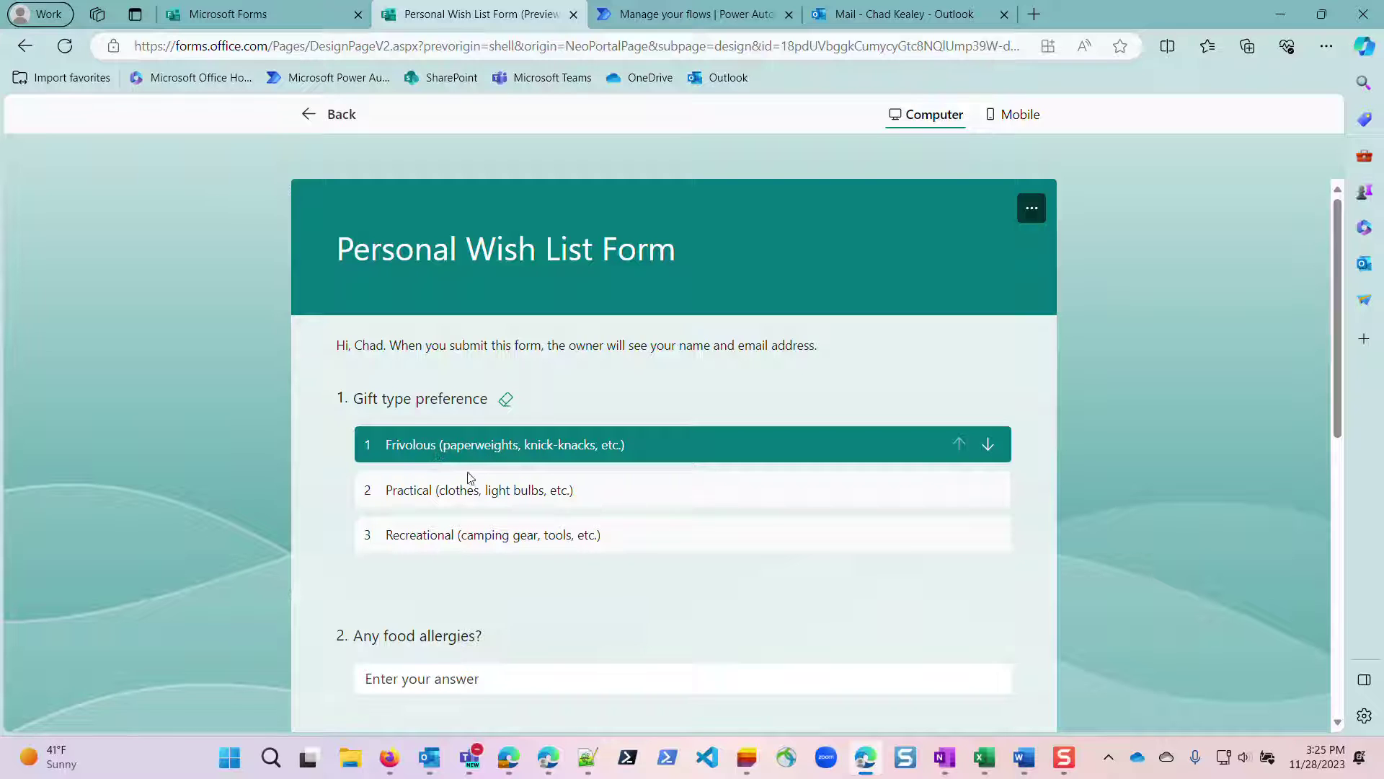
{"action": "left_click", "coordinate": [501, 666]}
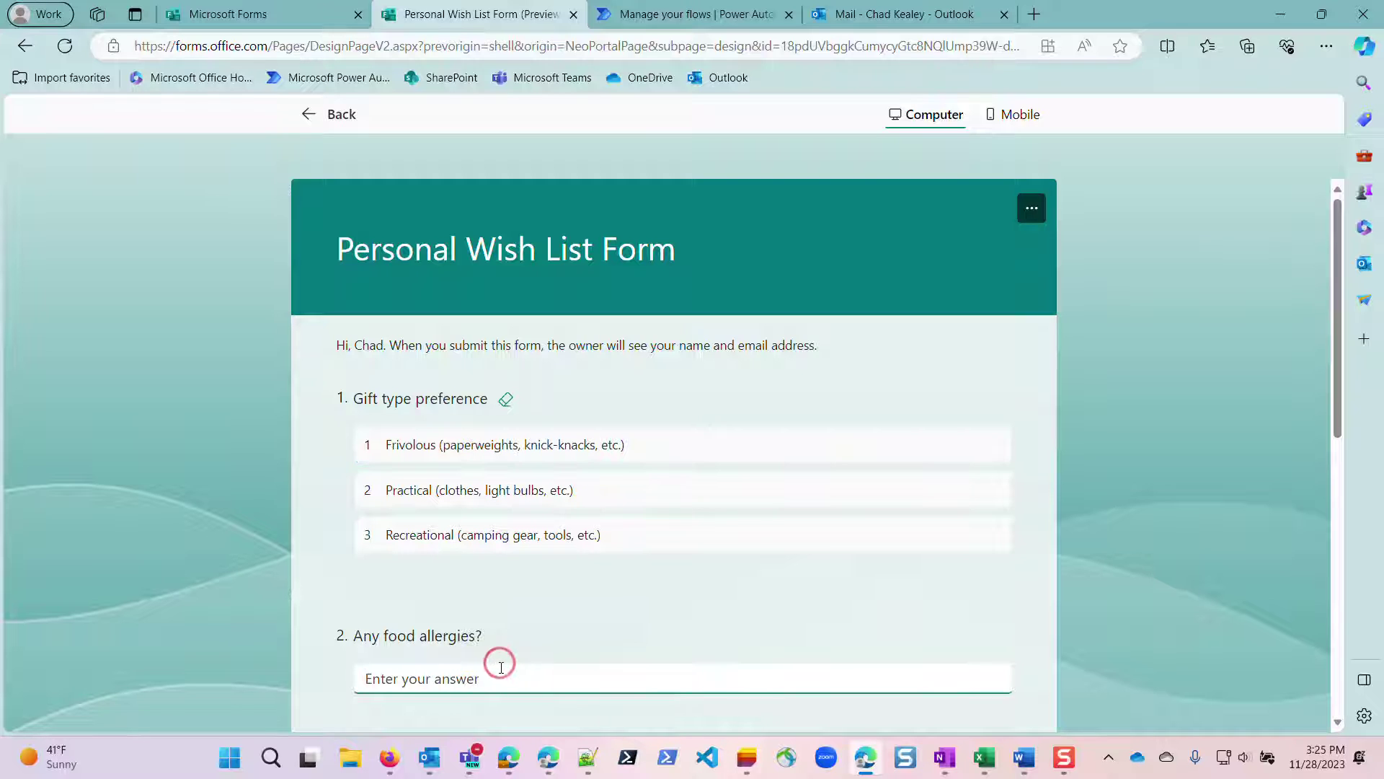
{"action": "type", "text": "Peanut butter"}
{"action": "scroll", "coordinate": [504, 668], "scroll_direction": "down", "scroll_amount": 3}
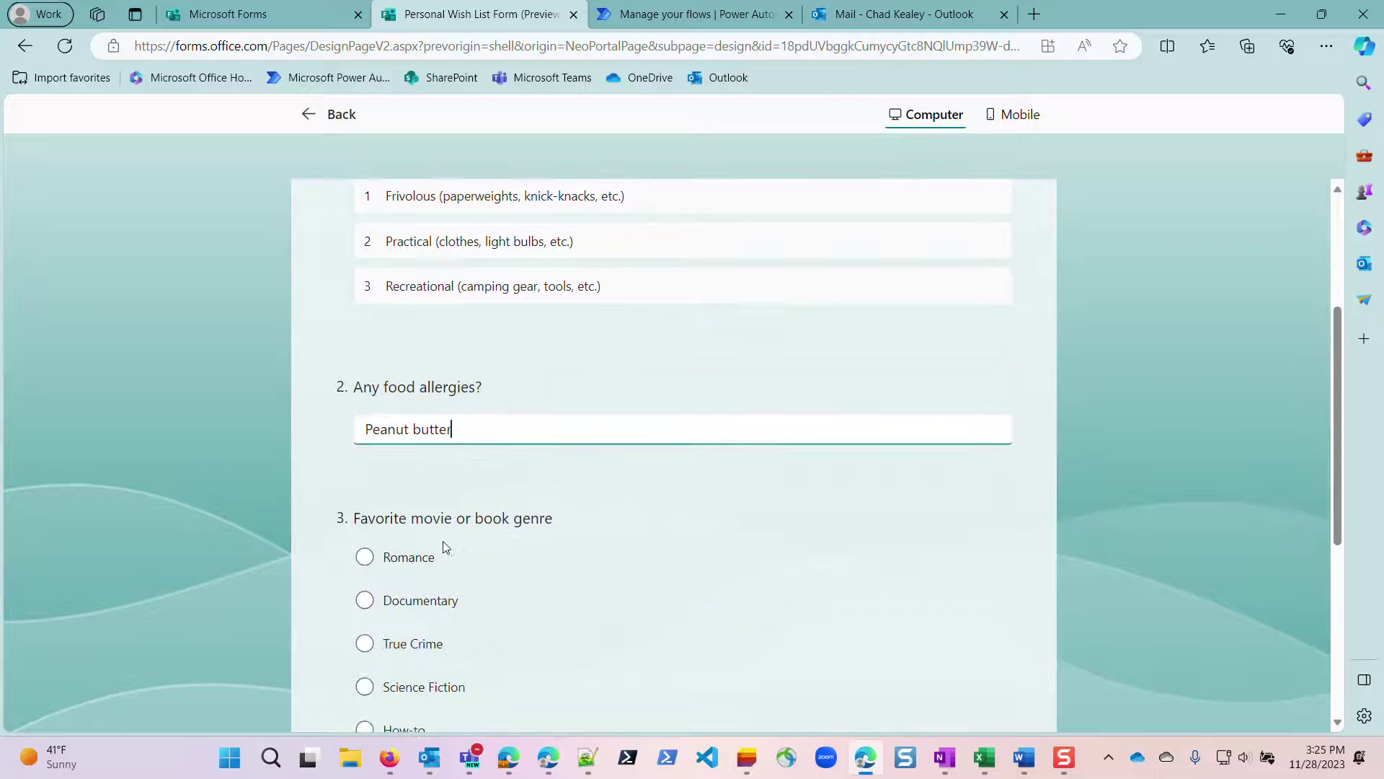
{"action": "scroll", "coordinate": [440, 546], "scroll_direction": "down", "scroll_amount": 2}
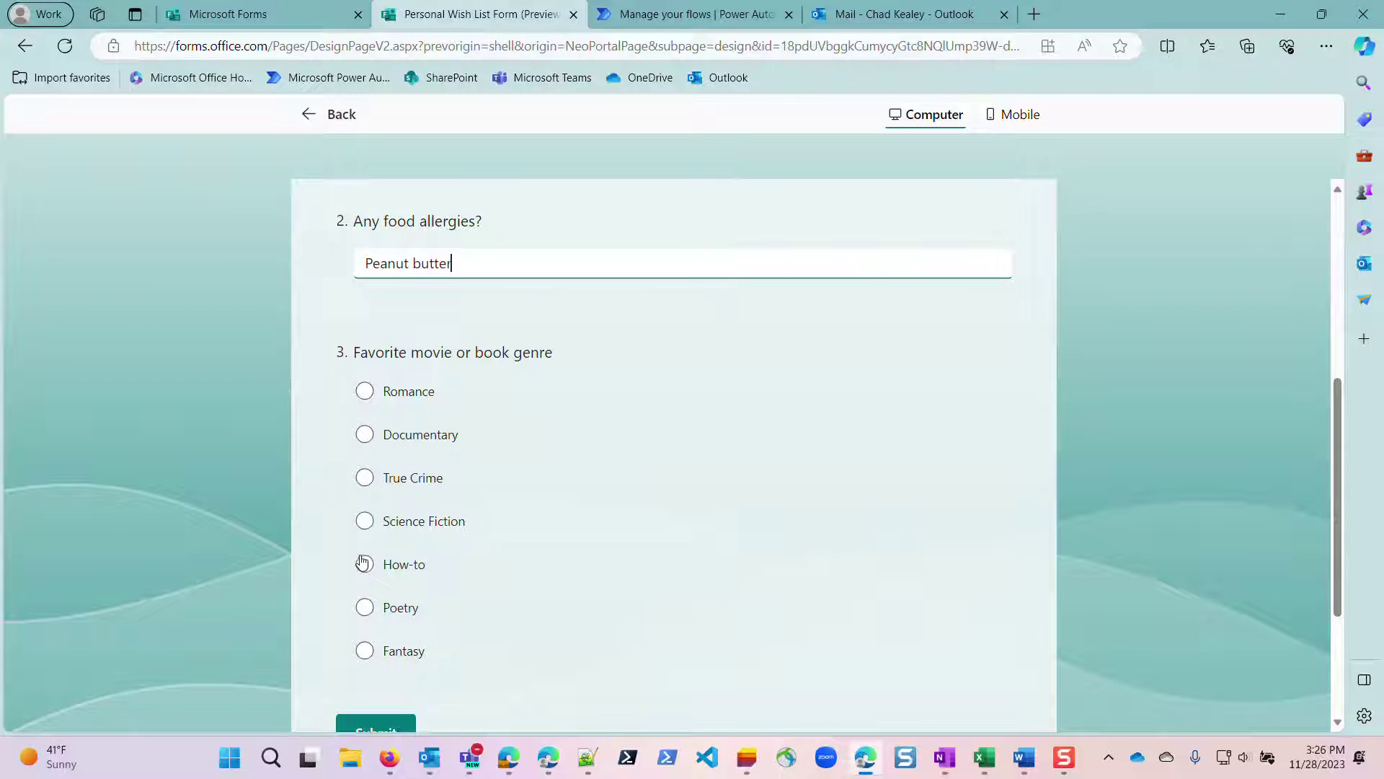
{"action": "left_click", "coordinate": [365, 607]}
{"action": "scroll", "coordinate": [387, 588], "scroll_direction": "down", "scroll_amount": 2}
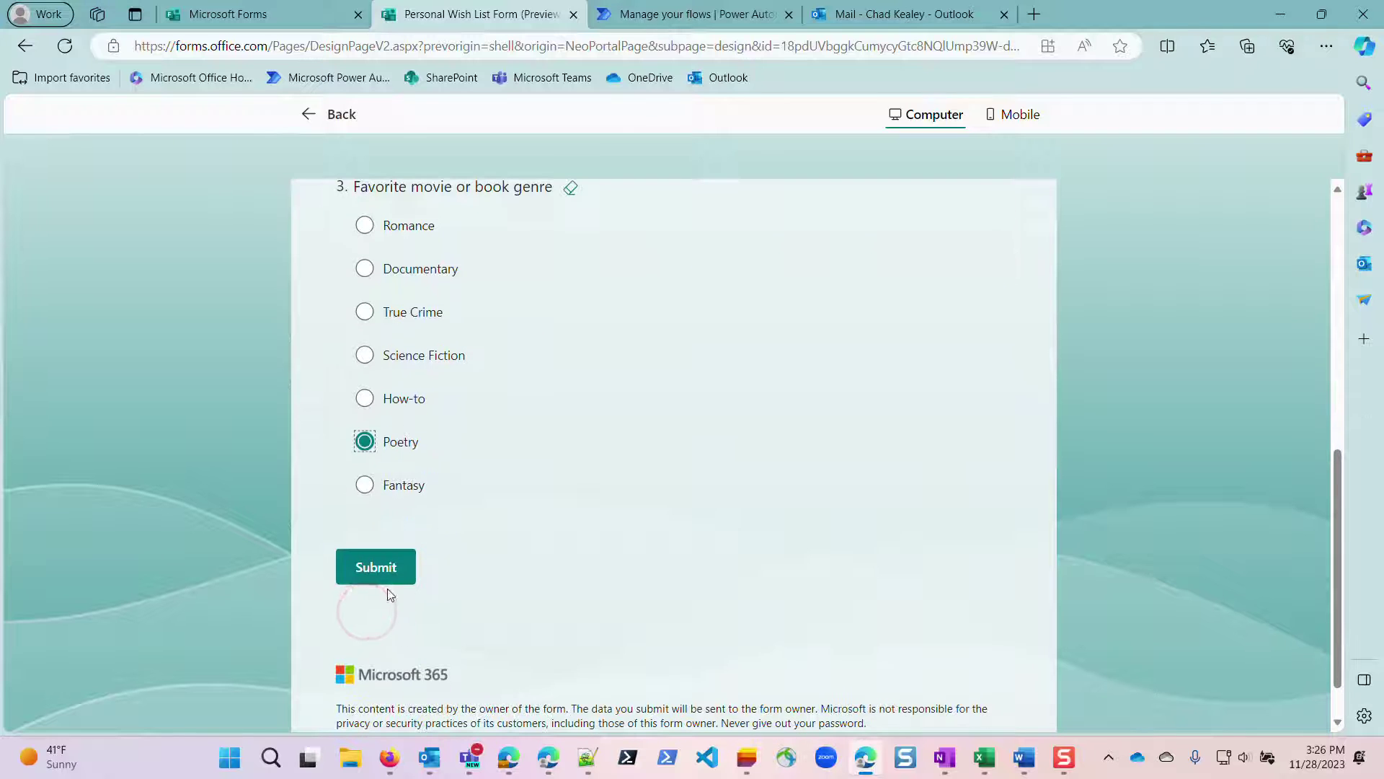
{"action": "left_click", "coordinate": [380, 570]}
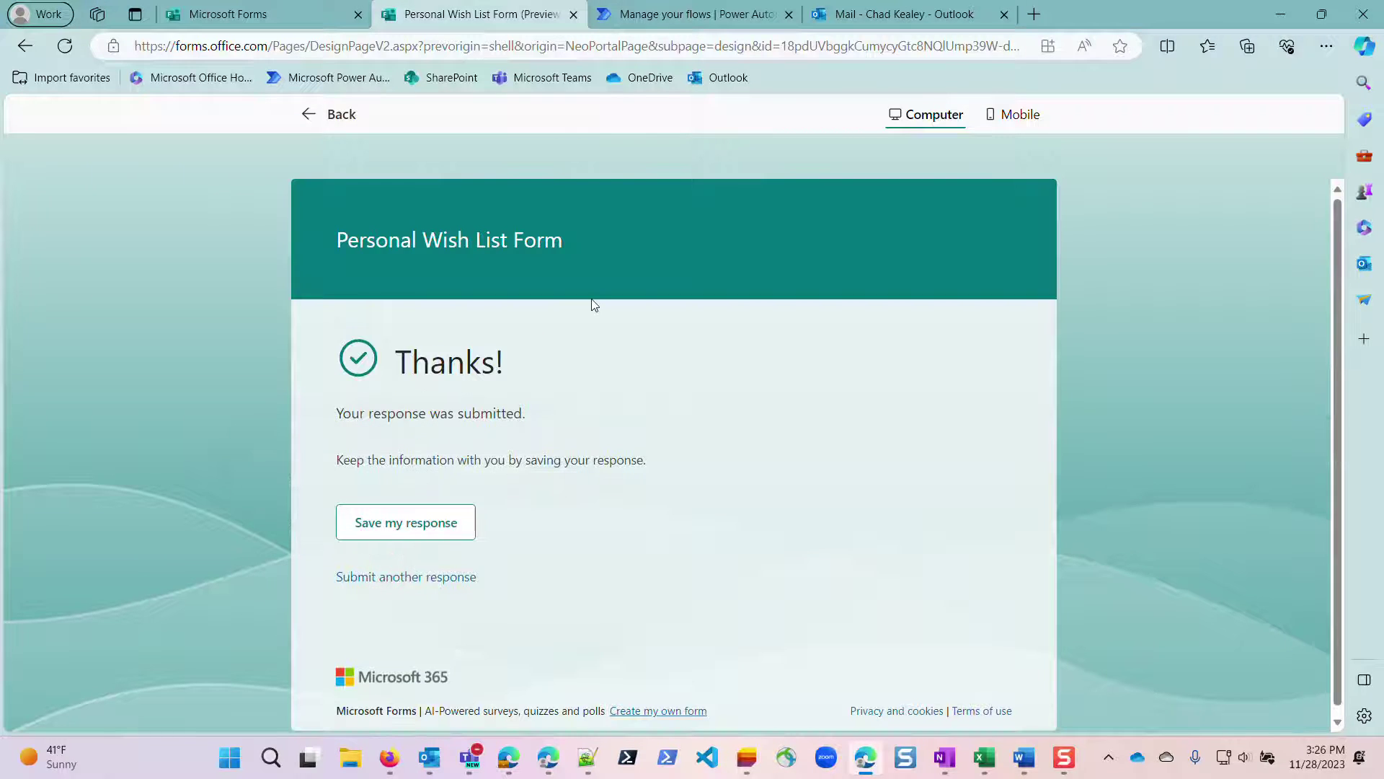
{"action": "left_click", "coordinate": [922, 19]}
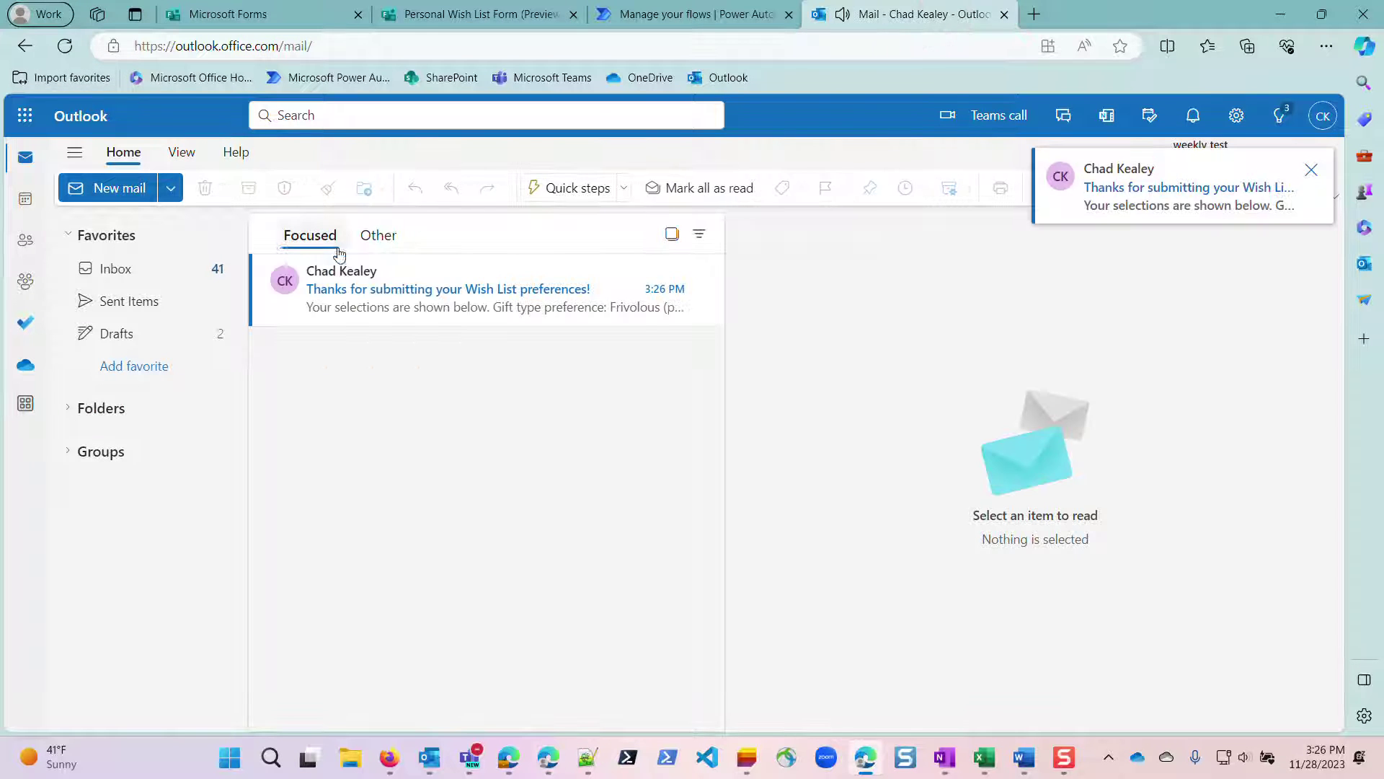
Read the Wish List confirmation email in Outlook, then go back to Microsoft Forms
{"action": "left_click", "coordinate": [362, 283]}
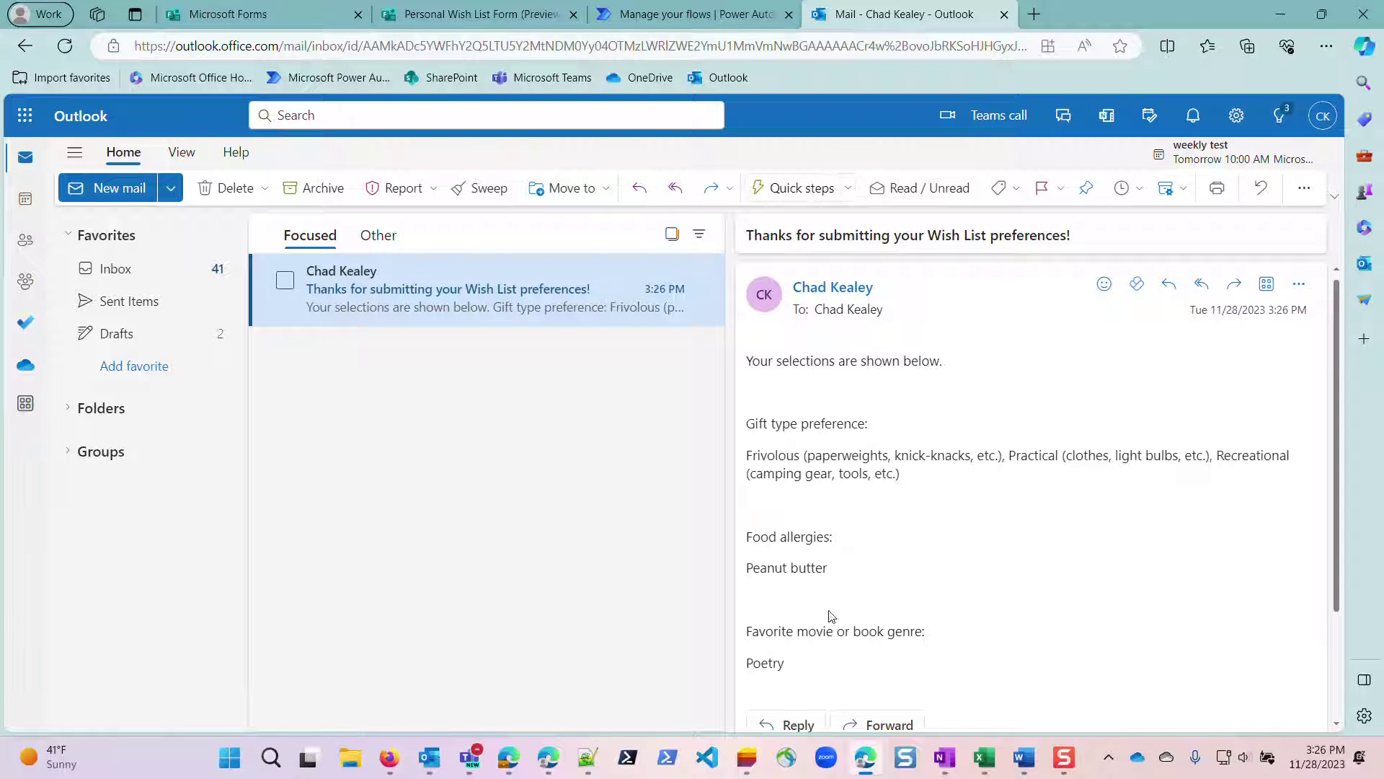
{"action": "left_click", "coordinate": [299, 19]}
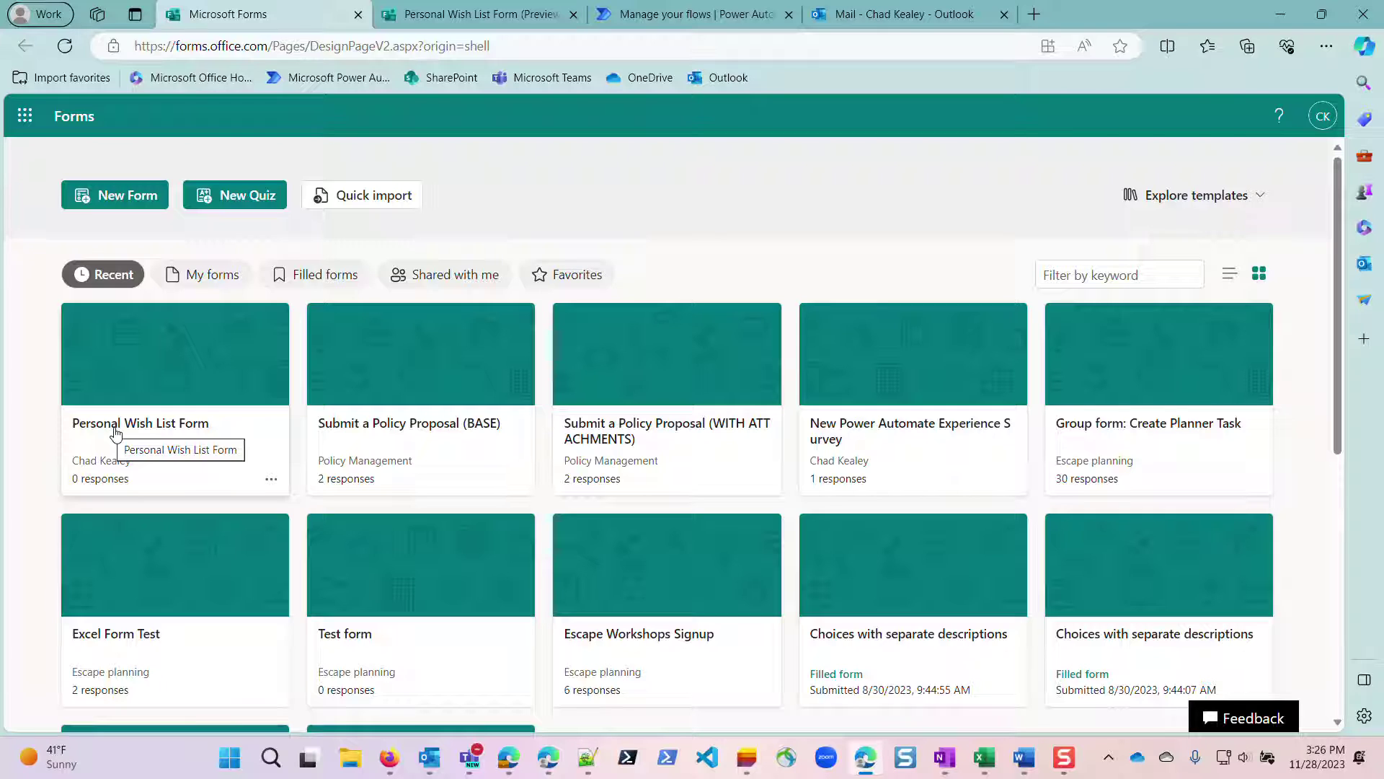
Open the '...' options menu on the Personal Wish List Form card
{"action": "left_click", "coordinate": [271, 481]}
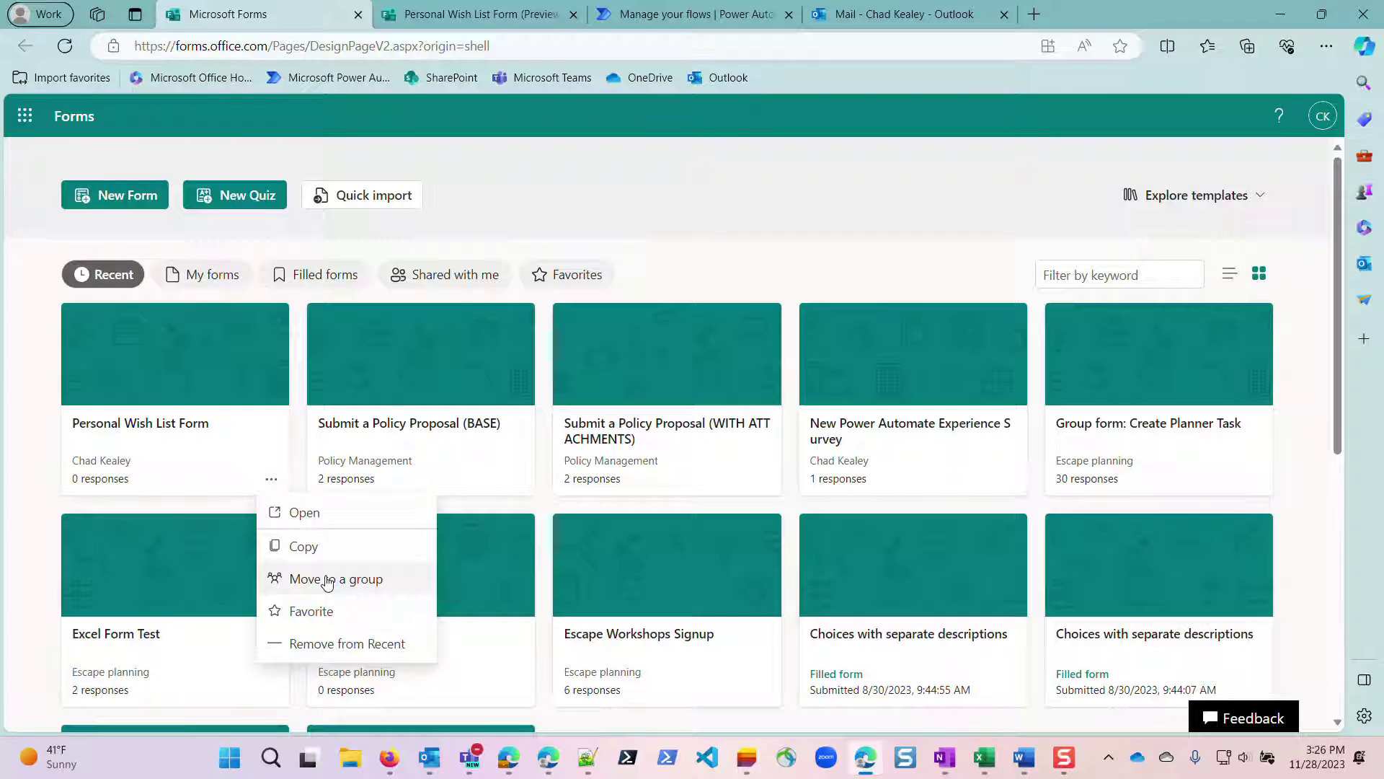
Browse the new-response trigger's Form Id list, keeping Personal Wish List Form selected
{"action": "left_click", "coordinate": [631, 16]}
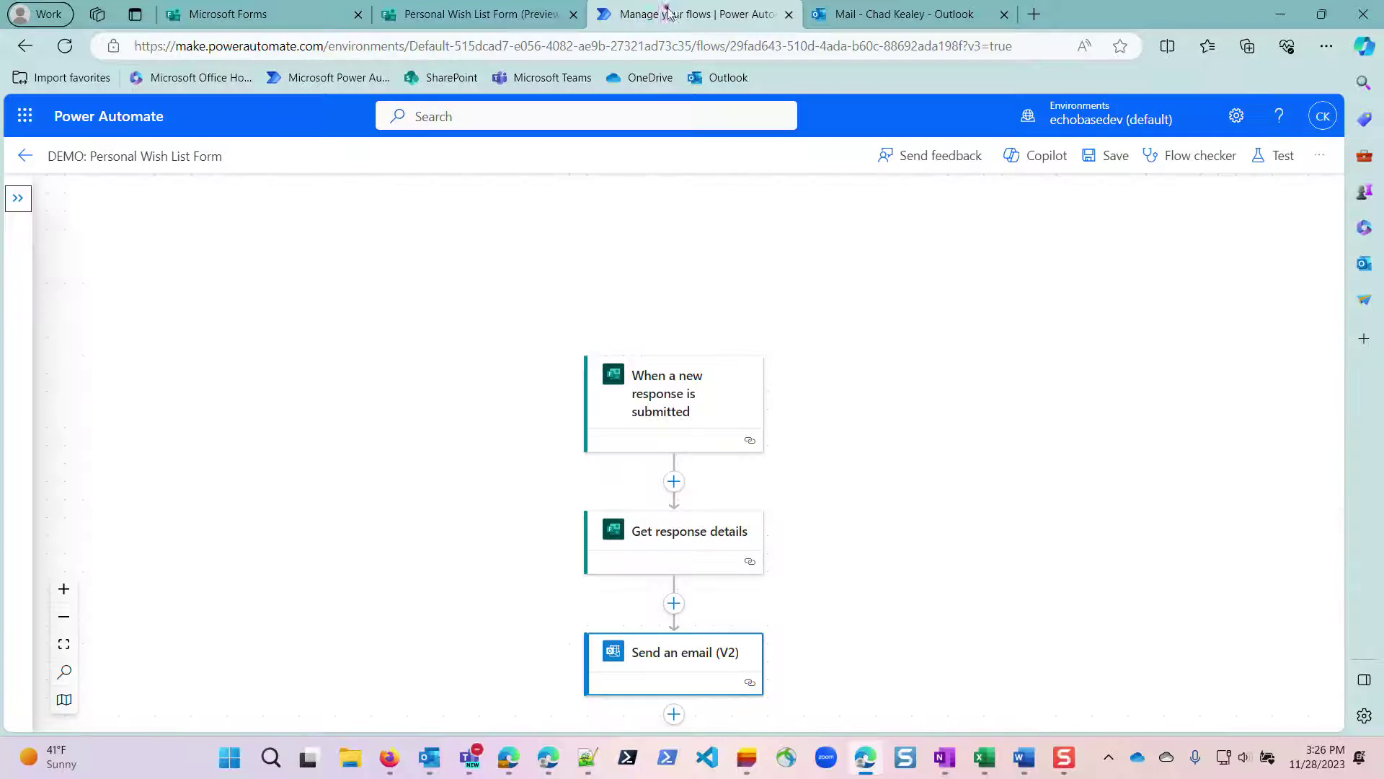
{"action": "left_click", "coordinate": [671, 402]}
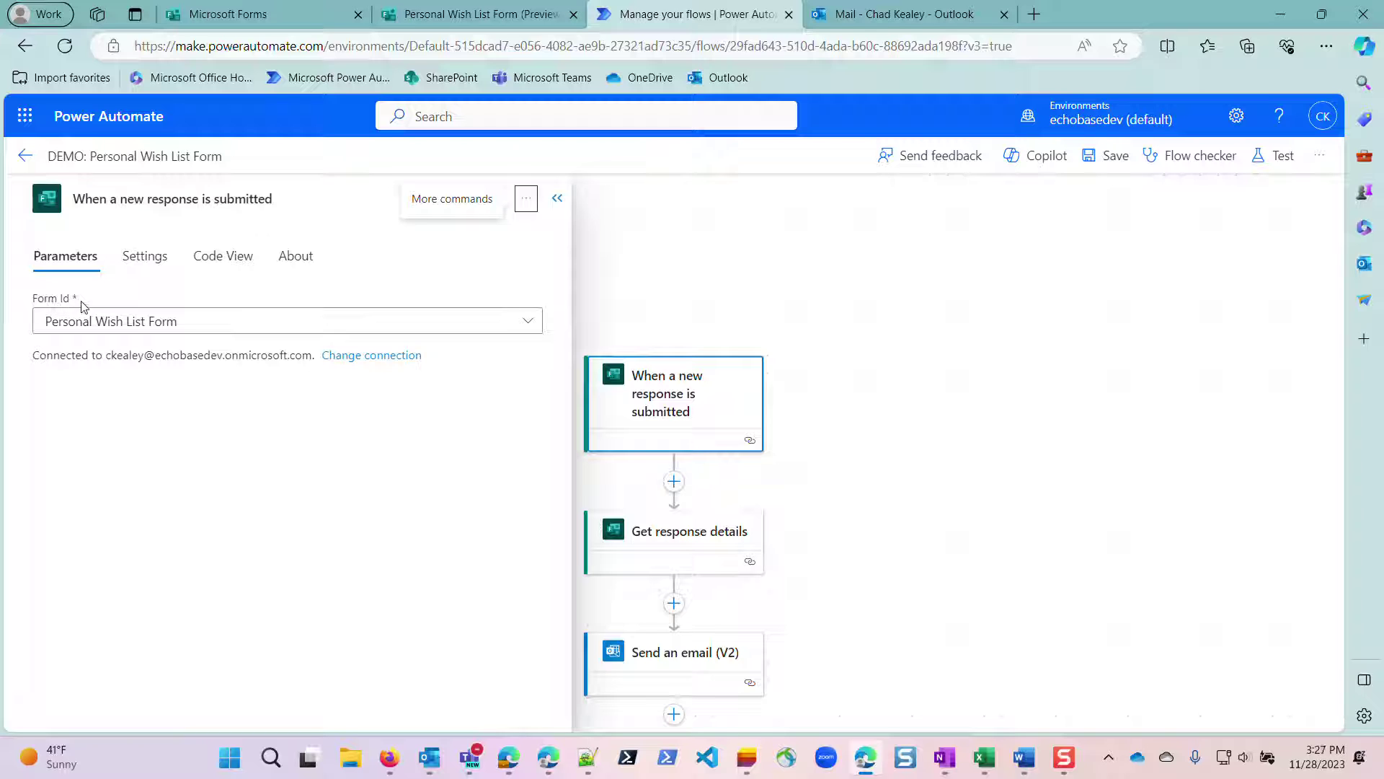
{"action": "left_click", "coordinate": [533, 324]}
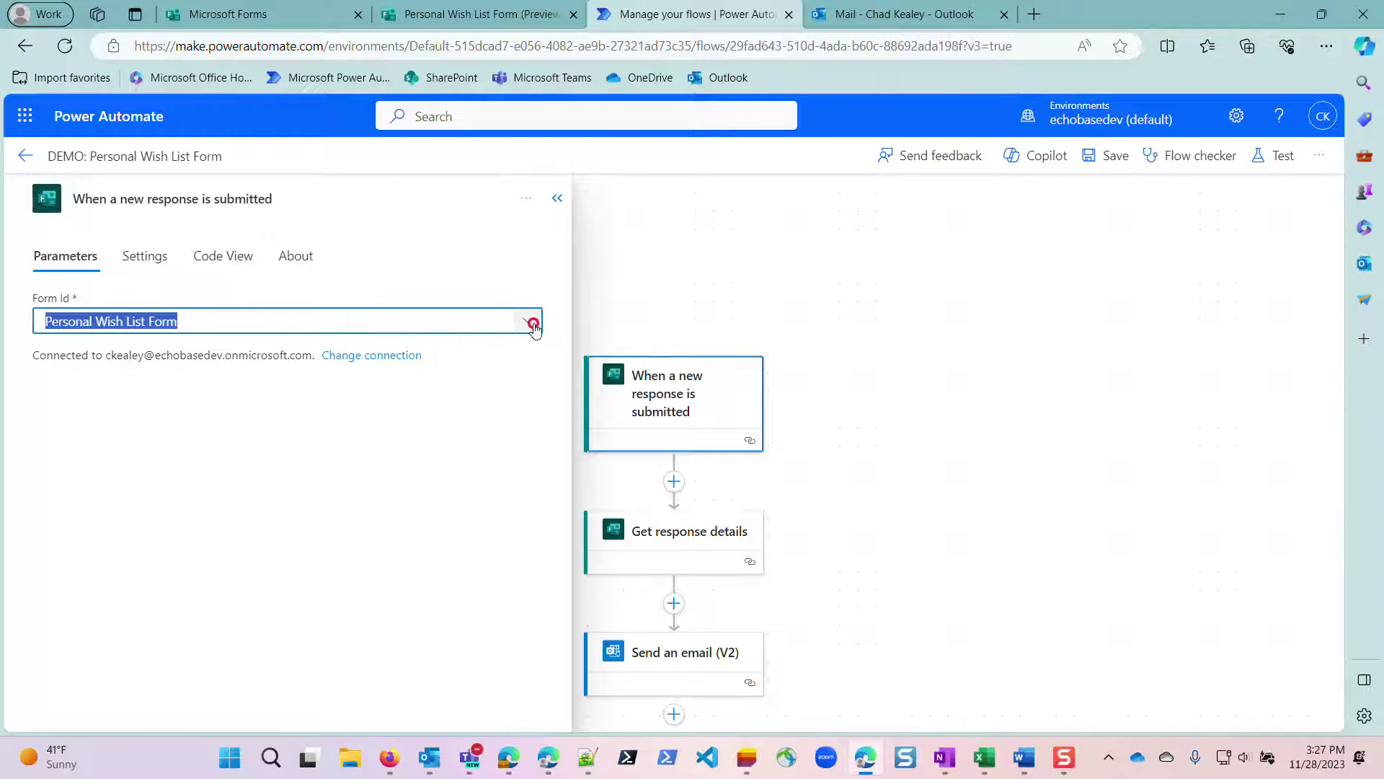
{"action": "scroll", "coordinate": [638, 405], "scroll_direction": "down", "scroll_amount": 6}
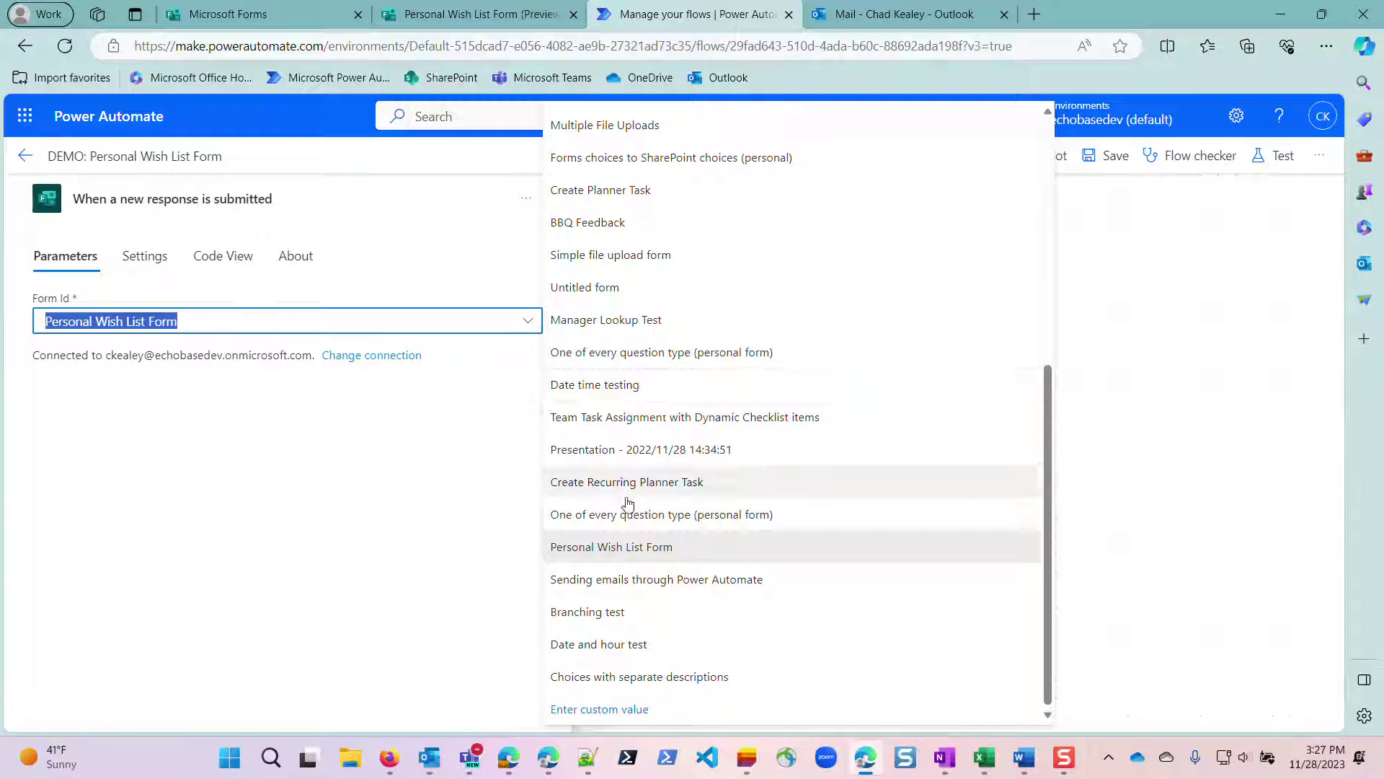
{"action": "scroll", "coordinate": [626, 553], "scroll_direction": "up", "scroll_amount": 5}
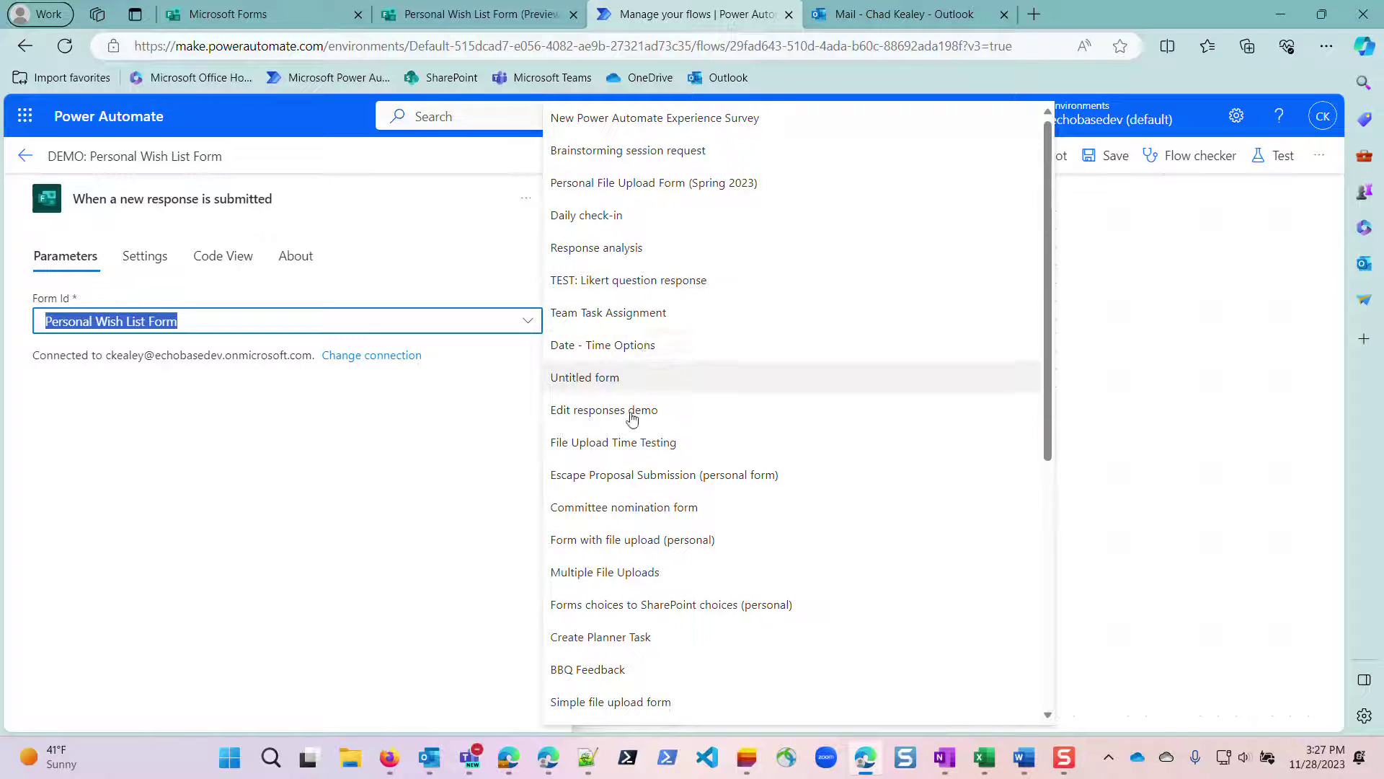
{"action": "scroll", "coordinate": [631, 418], "scroll_direction": "down", "scroll_amount": 5}
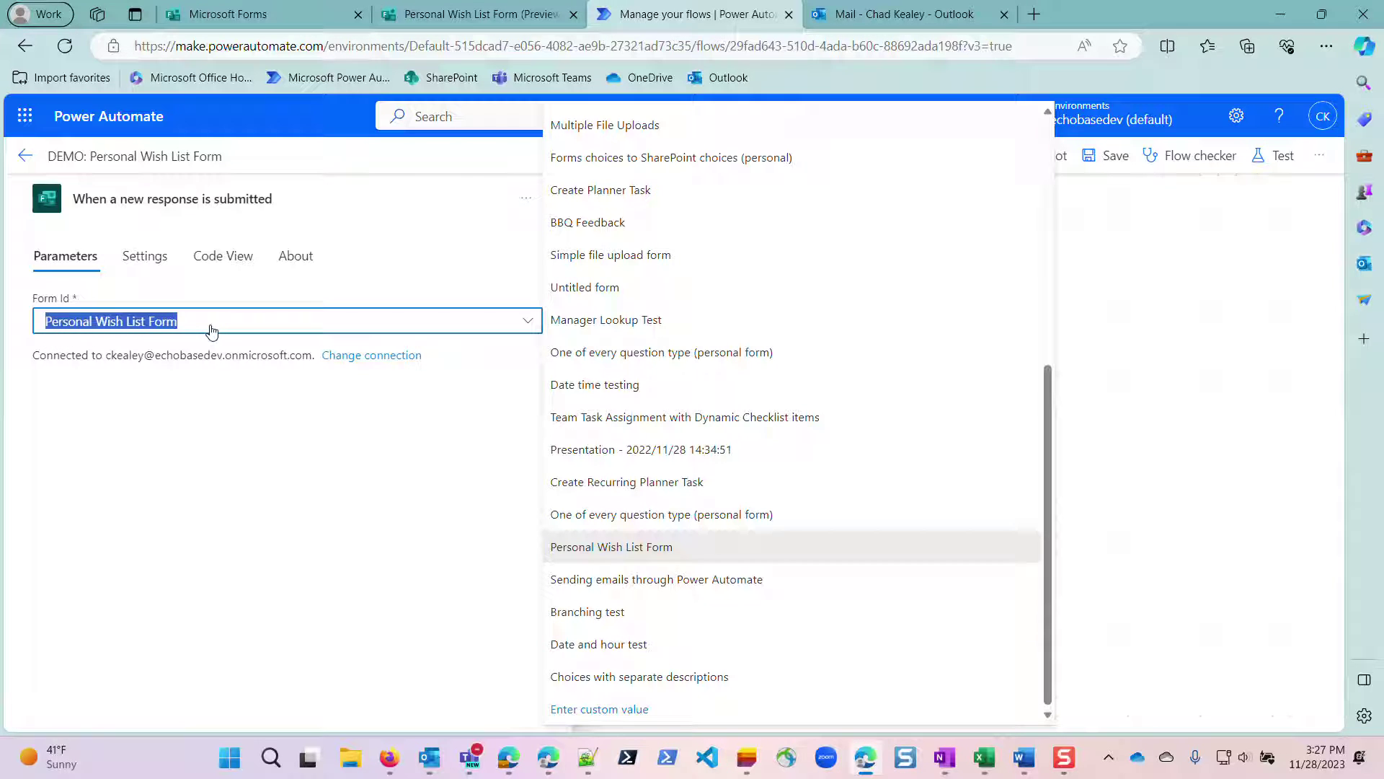
Choose Move to a group on the Personal Wish List Form card and select Human Resources
{"action": "key", "text": "Escape"}
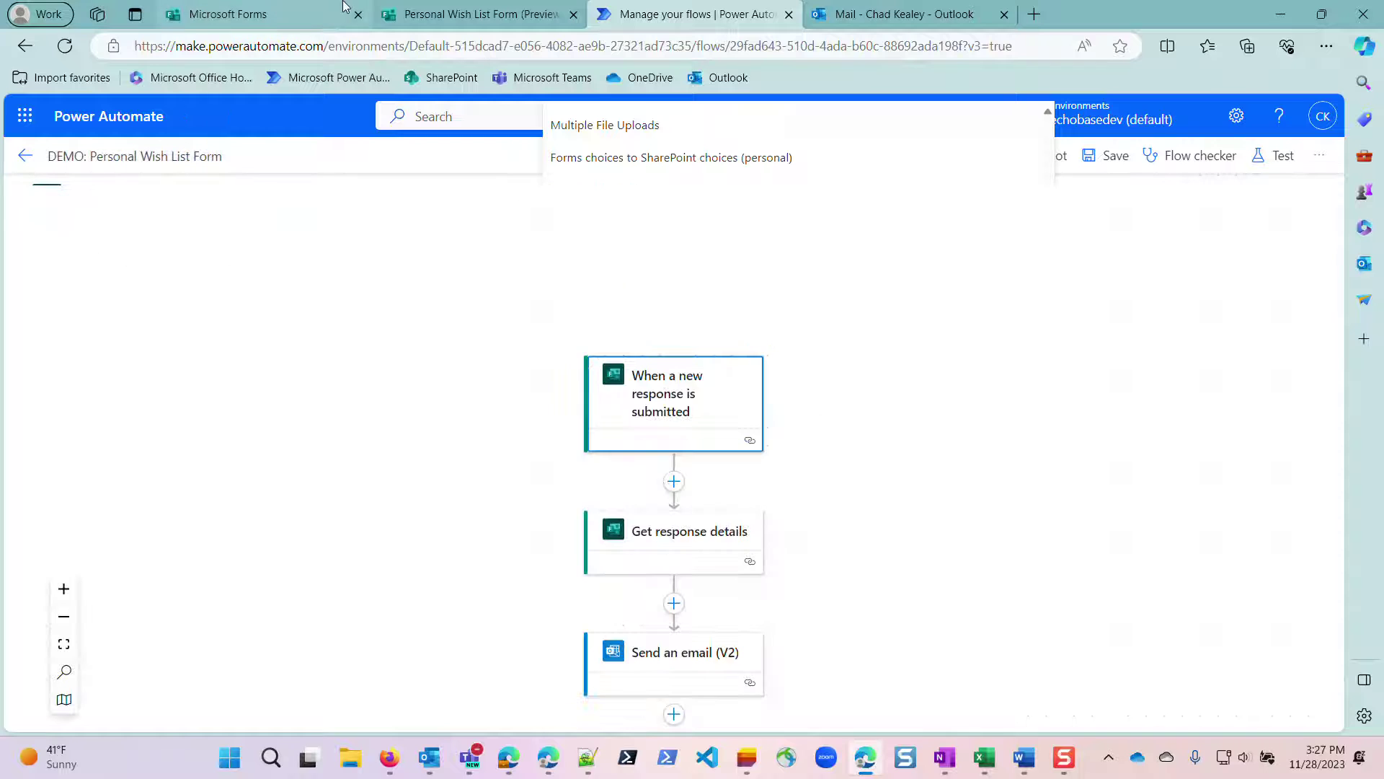
{"action": "left_click", "coordinate": [447, 15]}
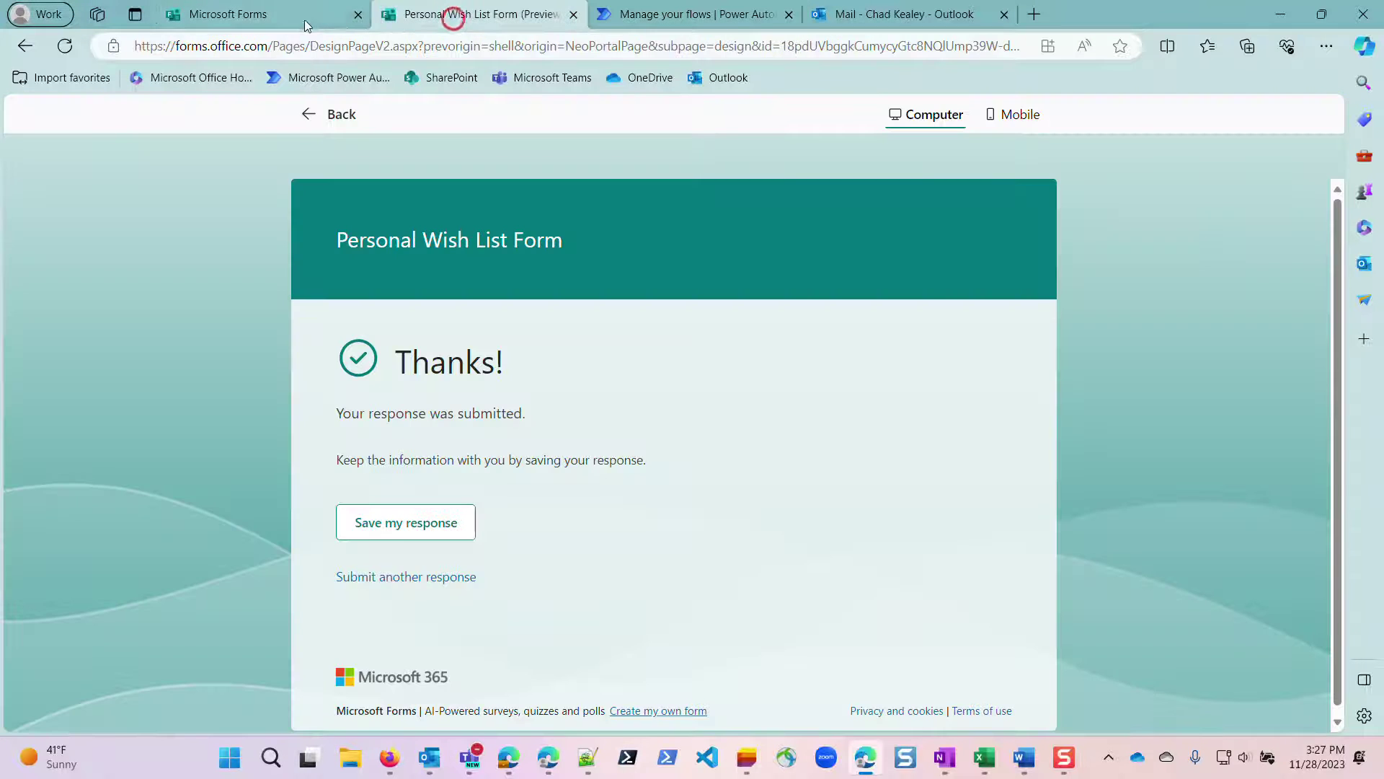
{"action": "left_click", "coordinate": [262, 21]}
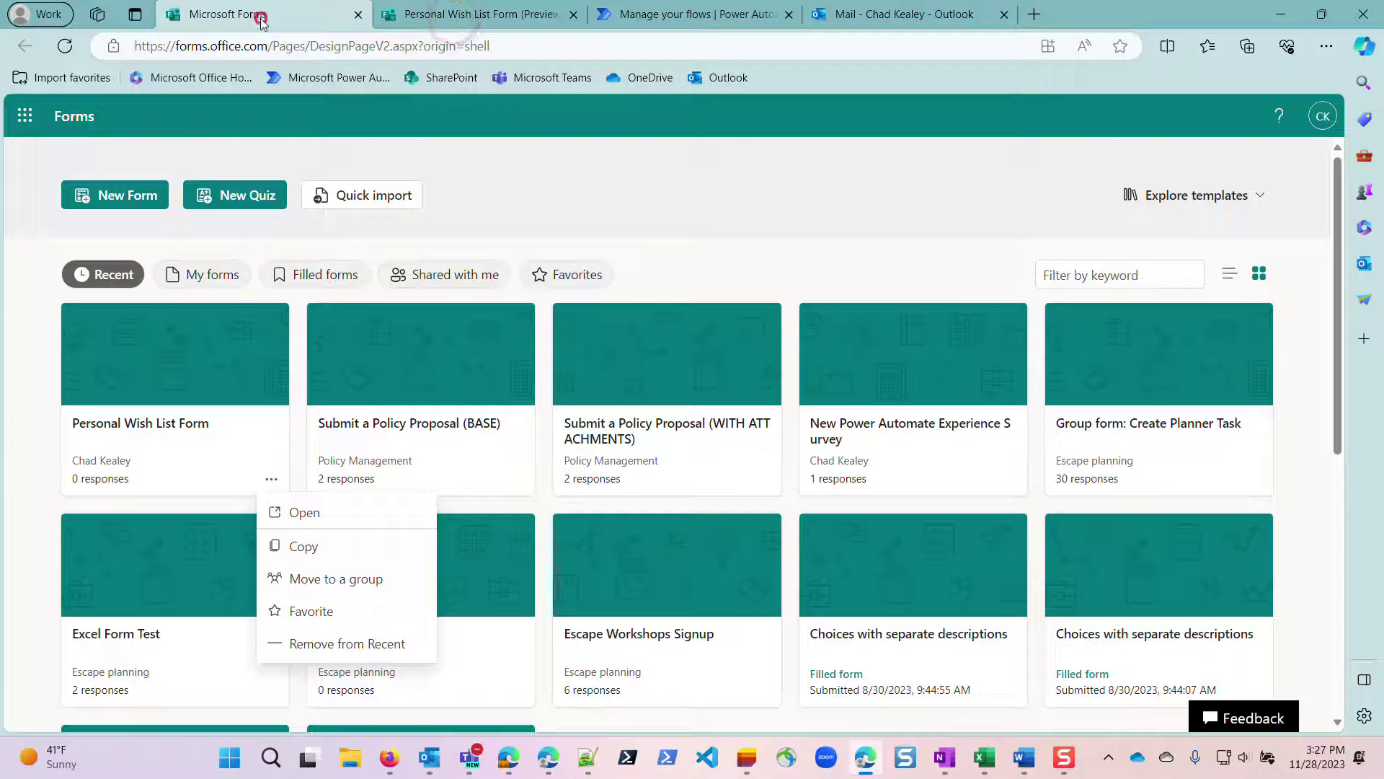
{"action": "left_click", "coordinate": [317, 584]}
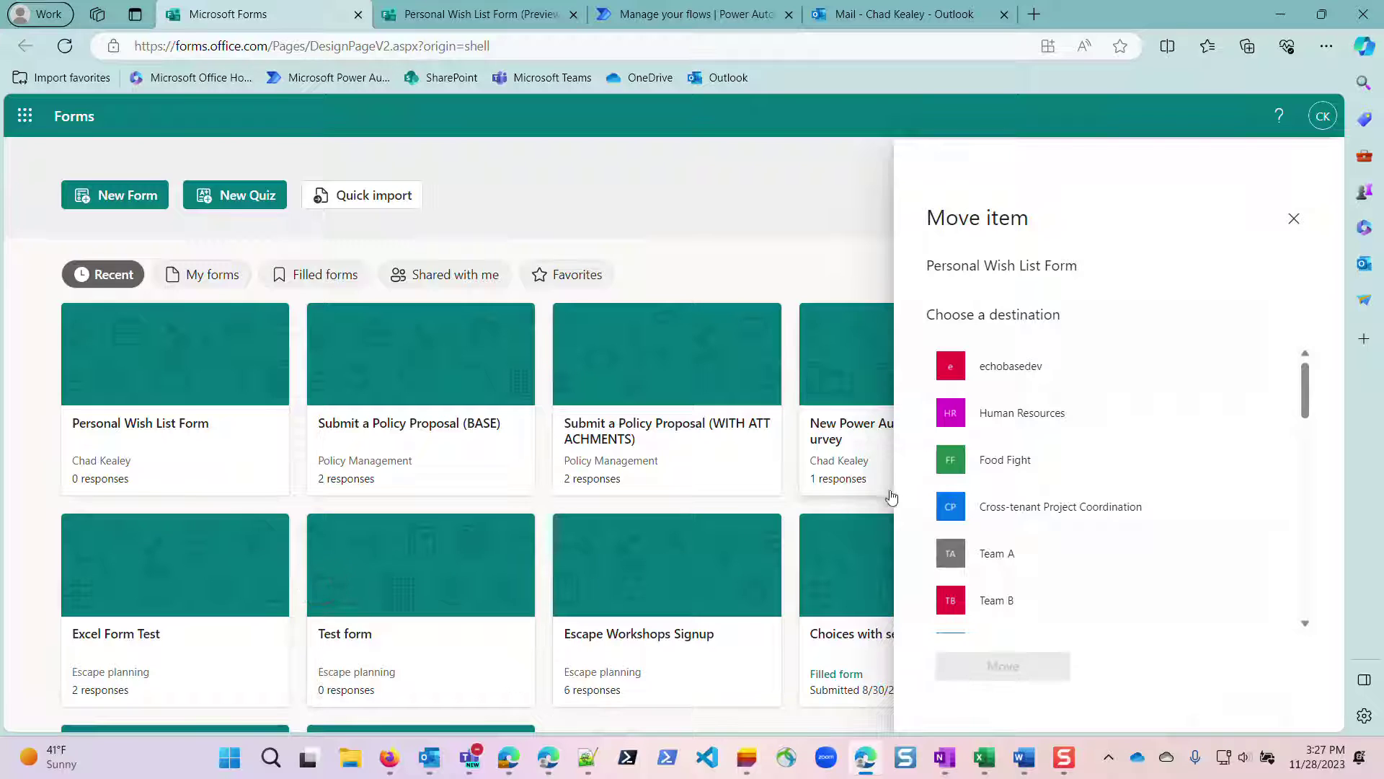
{"action": "left_click", "coordinate": [1004, 419]}
{"action": "left_click", "coordinate": [1008, 418]}
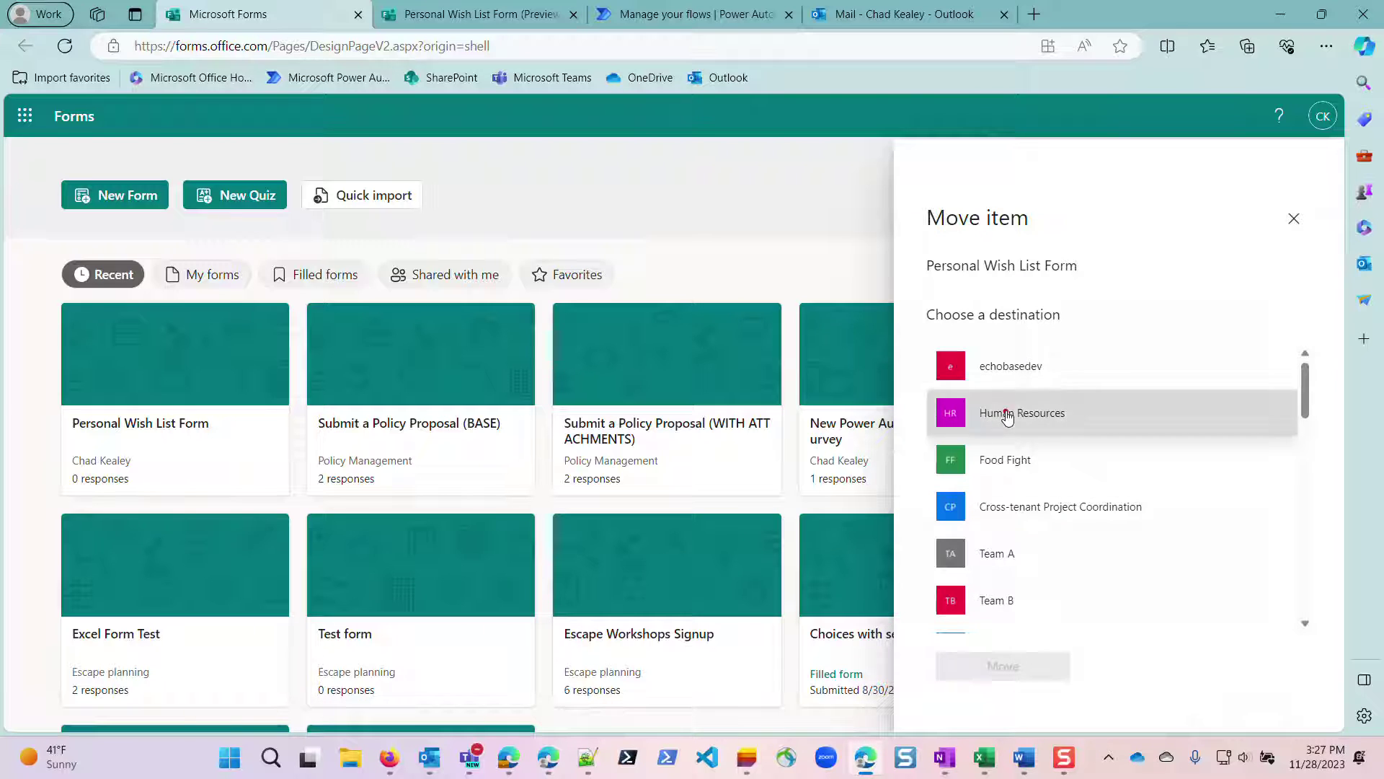
Confirm the move to Human Resources and reload the form preview
{"action": "left_click", "coordinate": [1009, 676]}
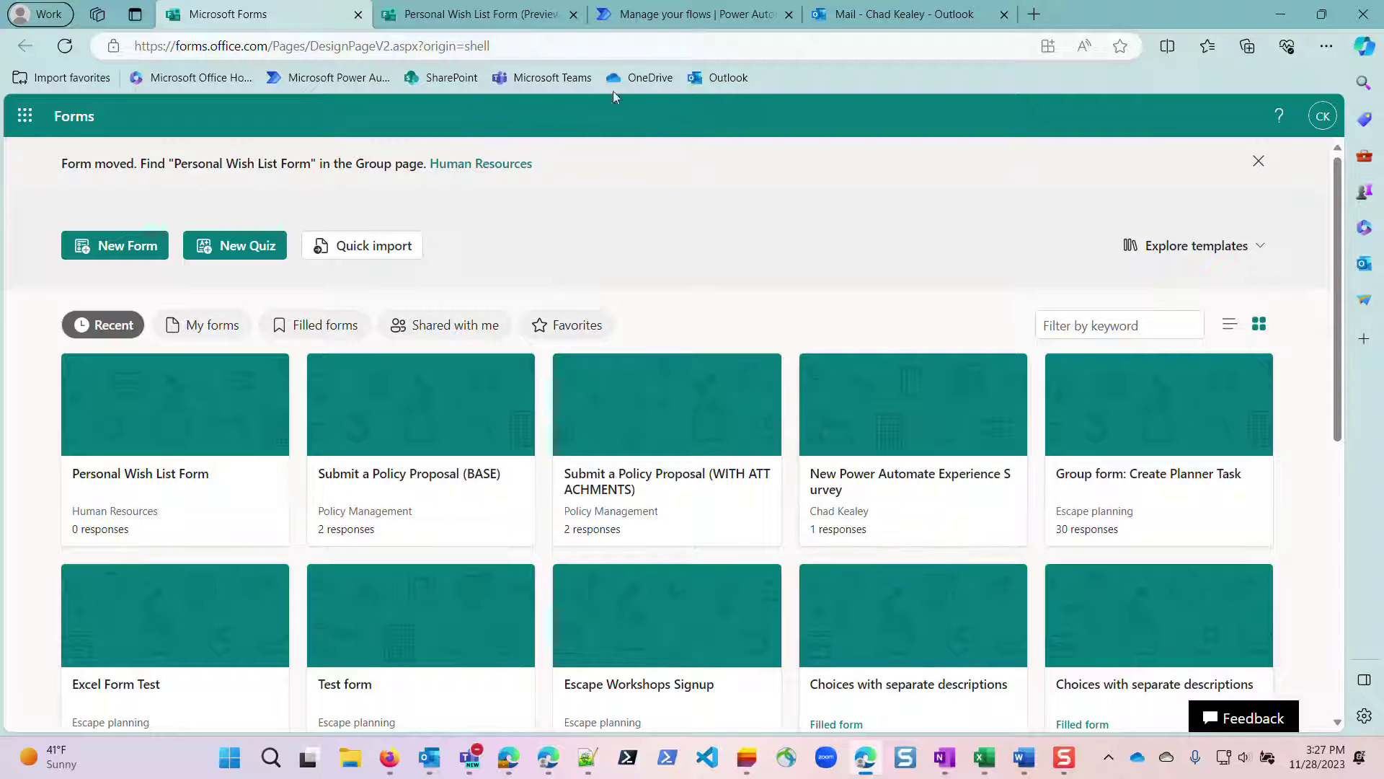
{"action": "left_click", "coordinate": [453, 16]}
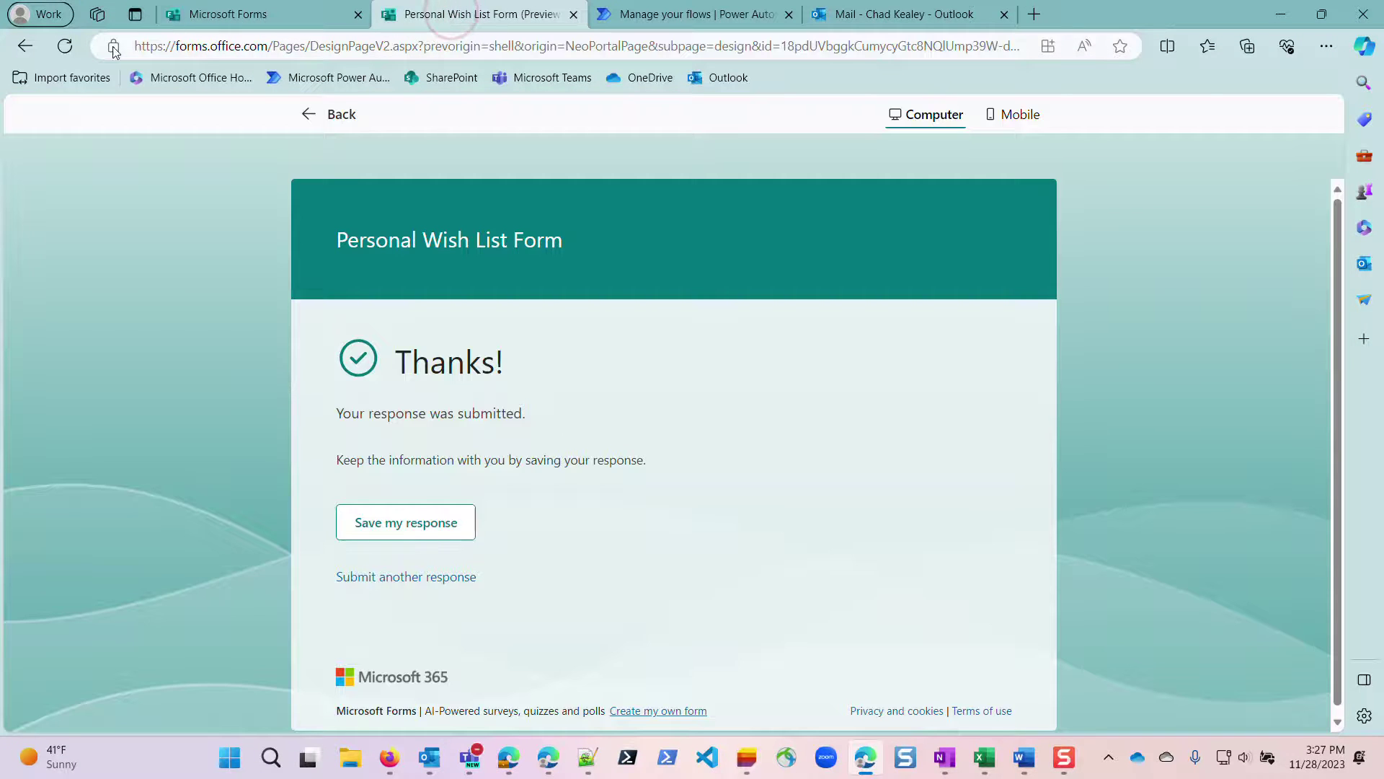
{"action": "left_click", "coordinate": [65, 47]}
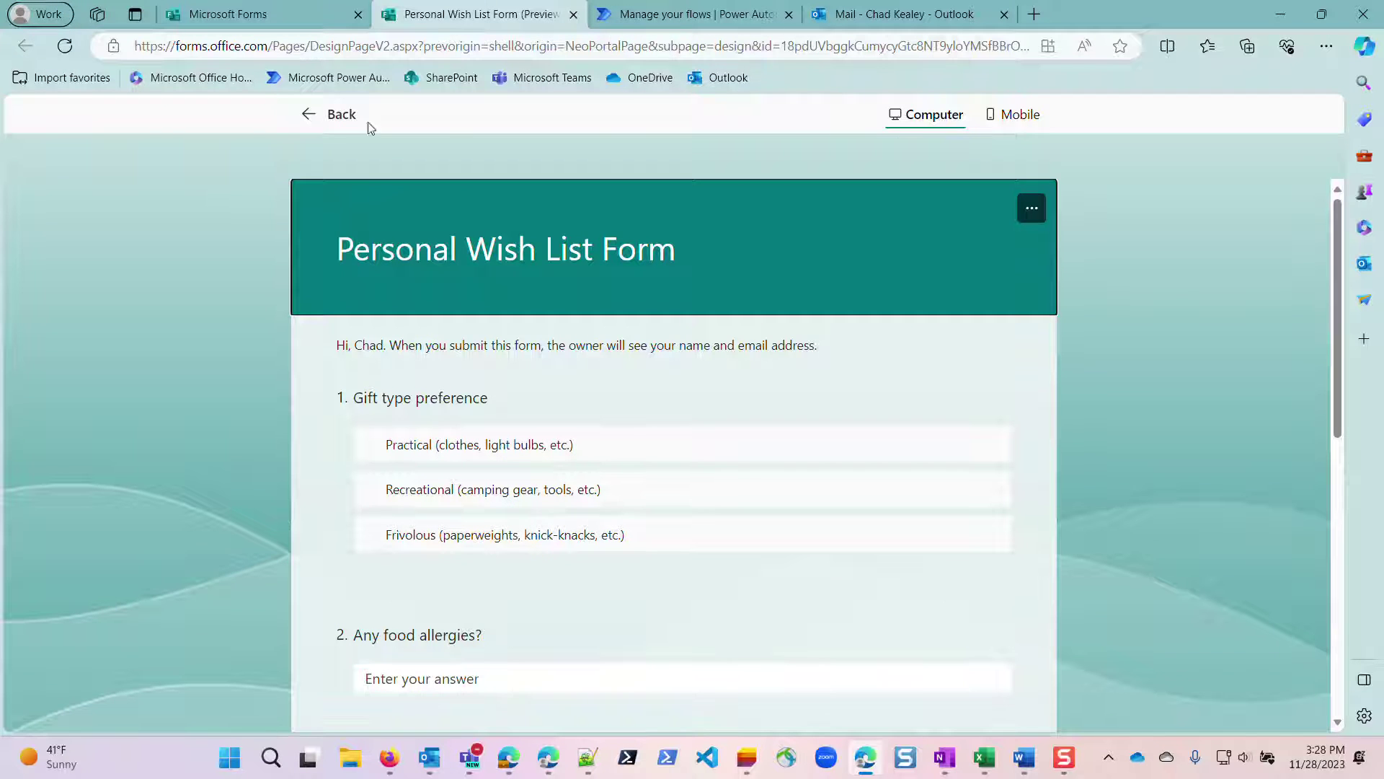
Submit a test response: Recreational first, Frivolous second, allergies 'No', Documentary genre
{"action": "left_click", "coordinate": [419, 497]}
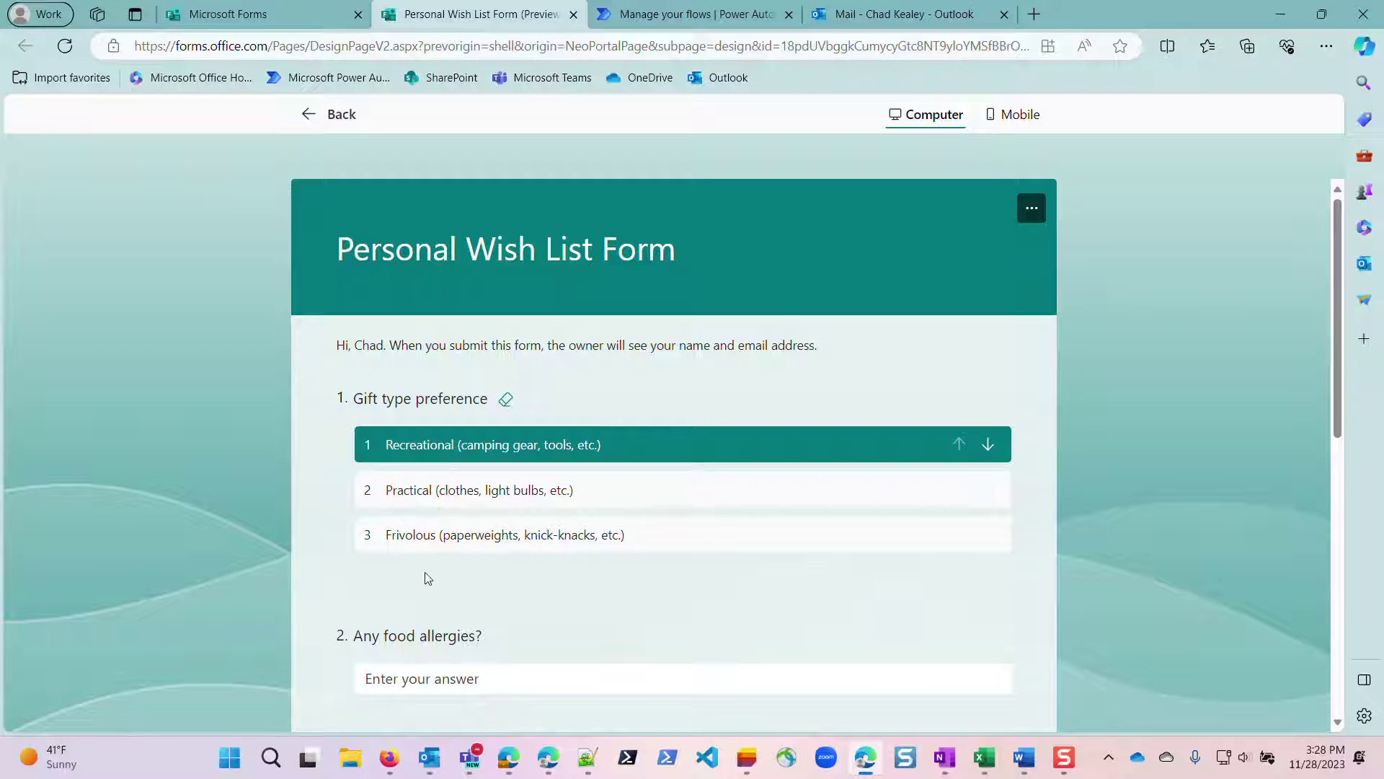
{"action": "left_click", "coordinate": [477, 538]}
{"action": "scroll", "coordinate": [488, 590], "scroll_direction": "down", "scroll_amount": 3}
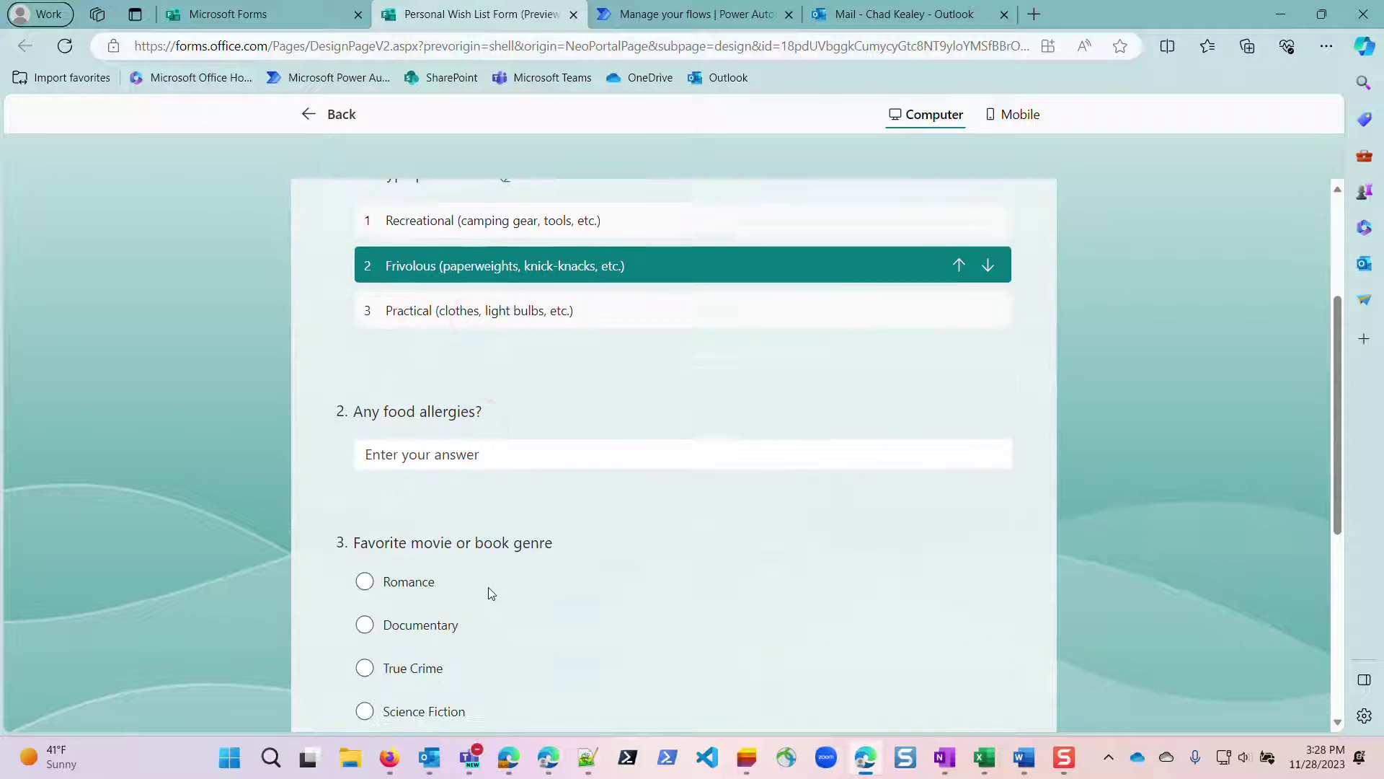
{"action": "left_click", "coordinate": [433, 433]}
{"action": "type", "text": "No"}
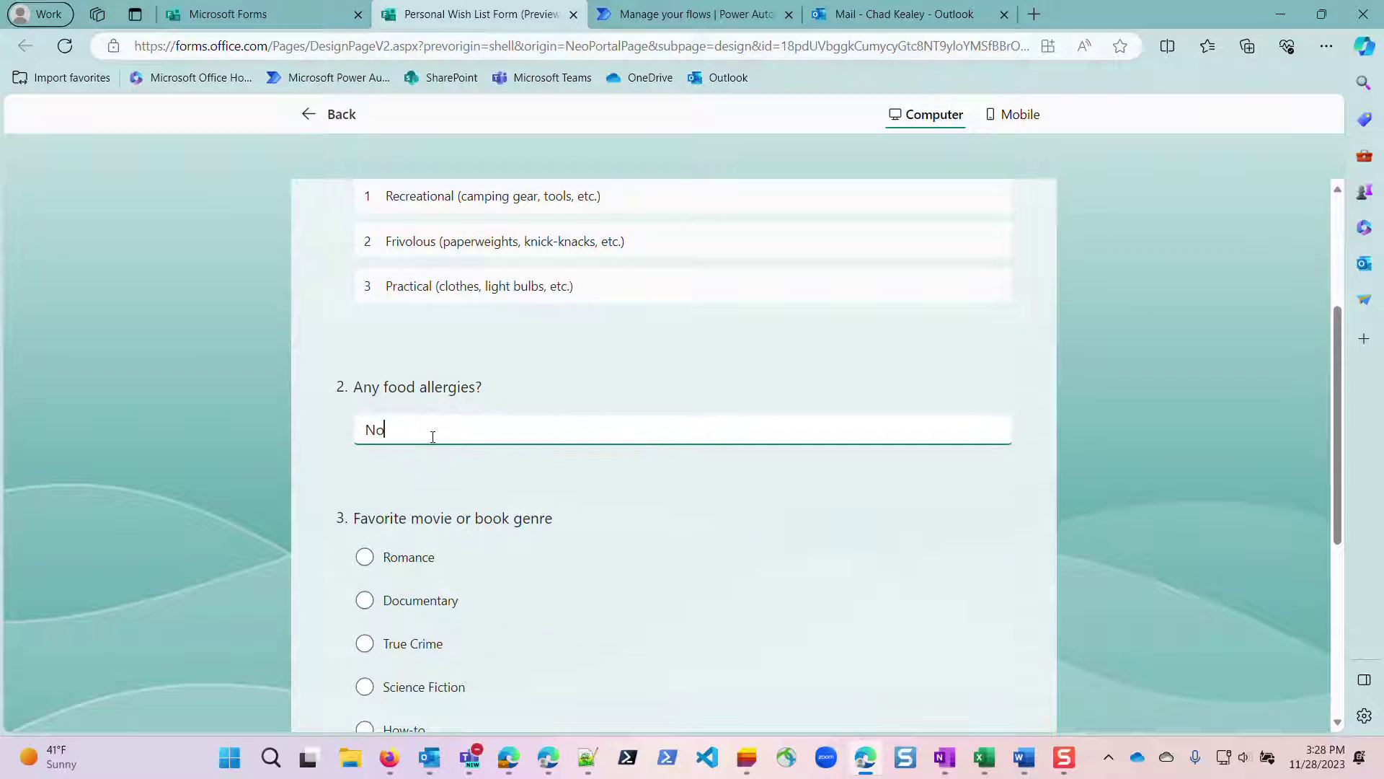
{"action": "left_click", "coordinate": [366, 606]}
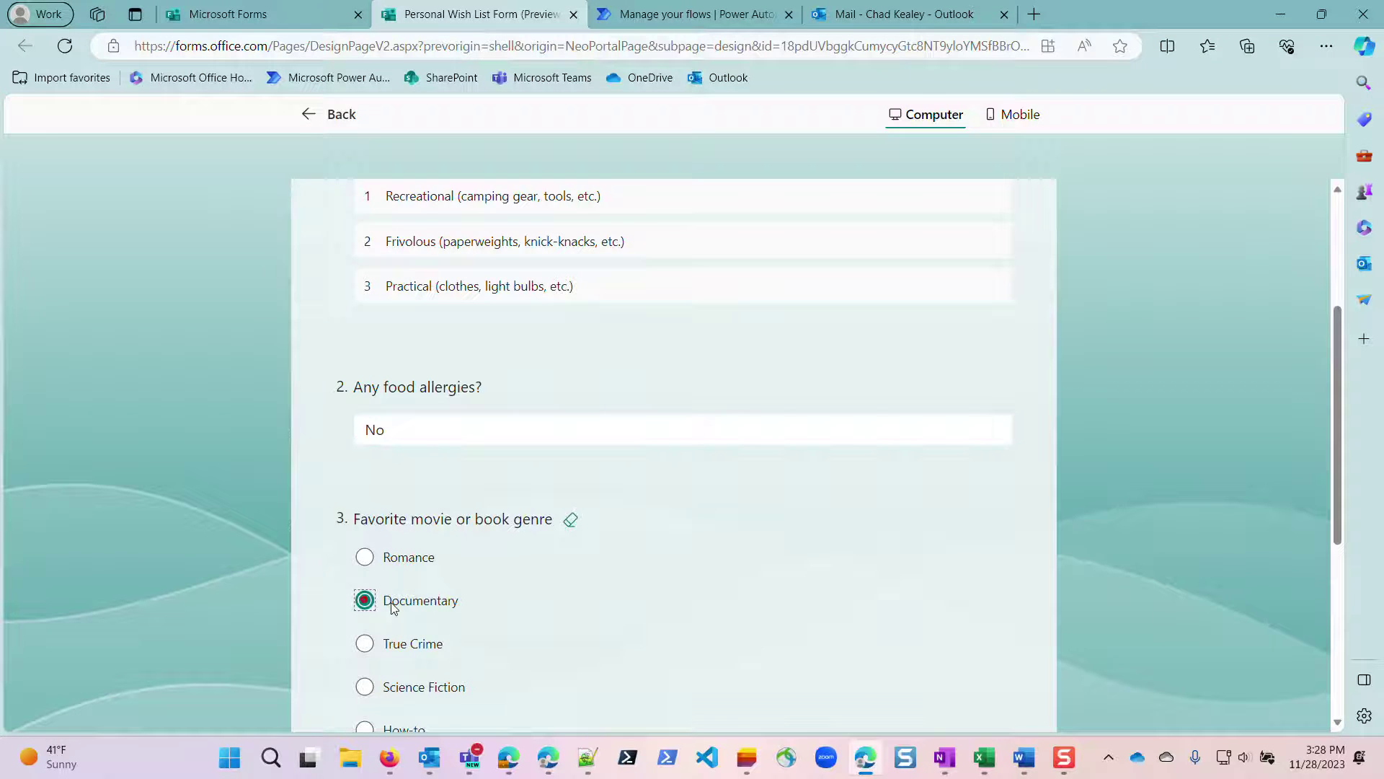
{"action": "scroll", "coordinate": [505, 617], "scroll_direction": "down", "scroll_amount": 4}
{"action": "left_click", "coordinate": [395, 577]}
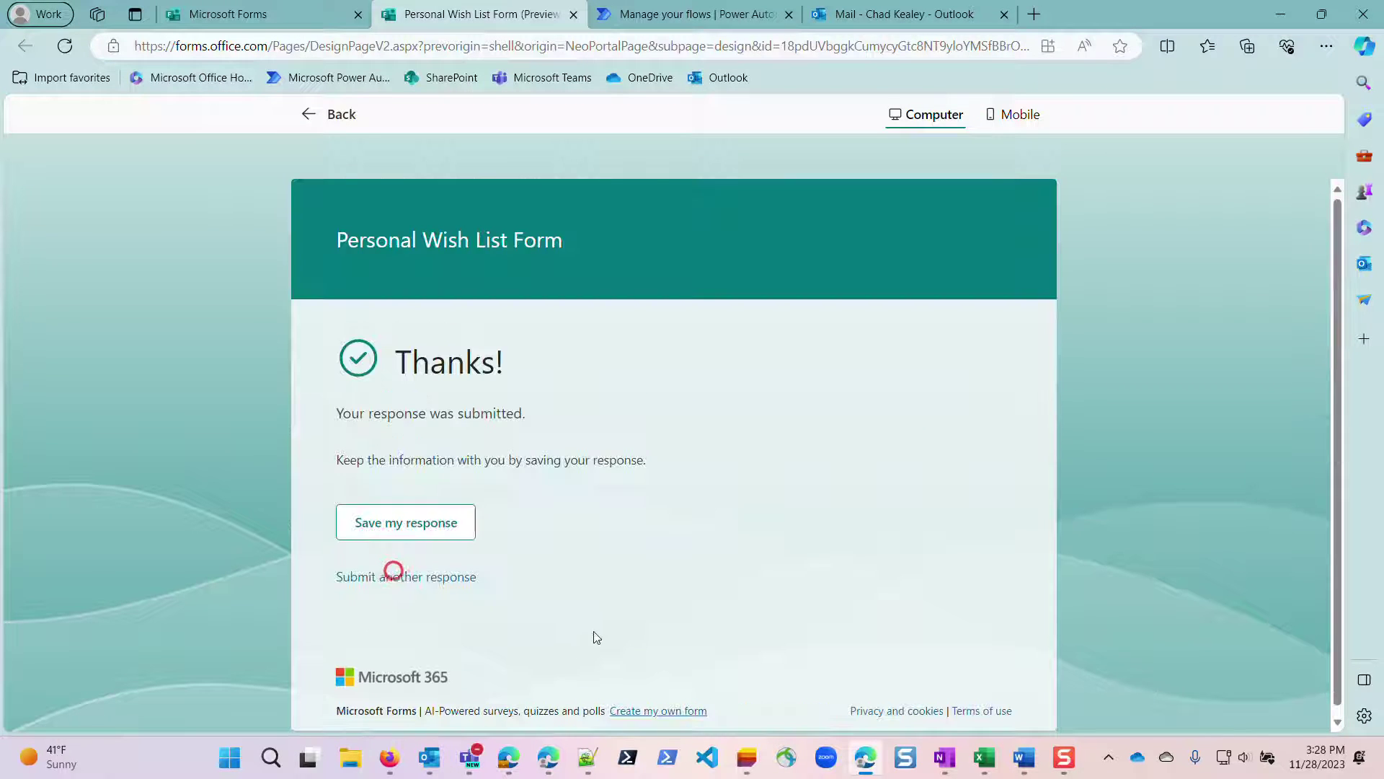
Open the latest failed run from the flow's 28-day run history
{"action": "left_click", "coordinate": [667, 15]}
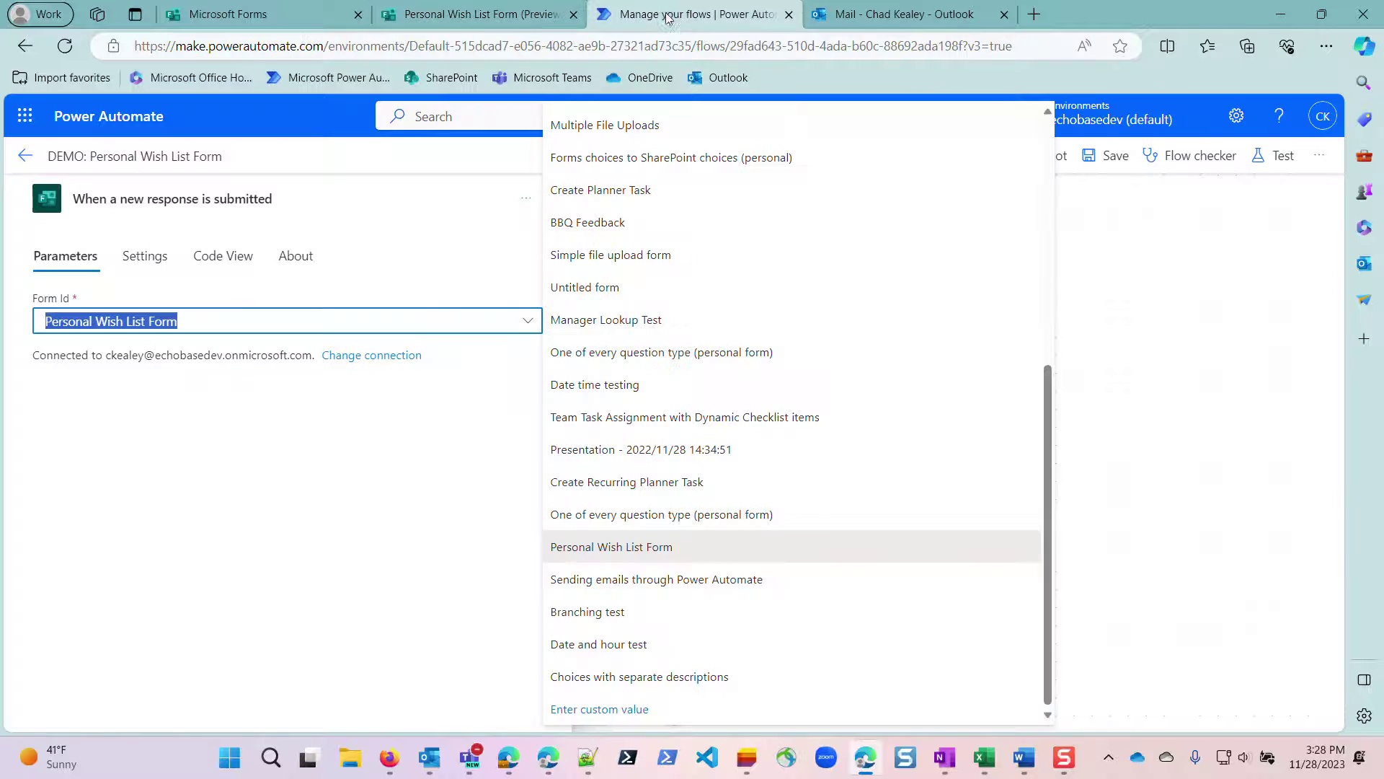
{"action": "left_click", "coordinate": [17, 162]}
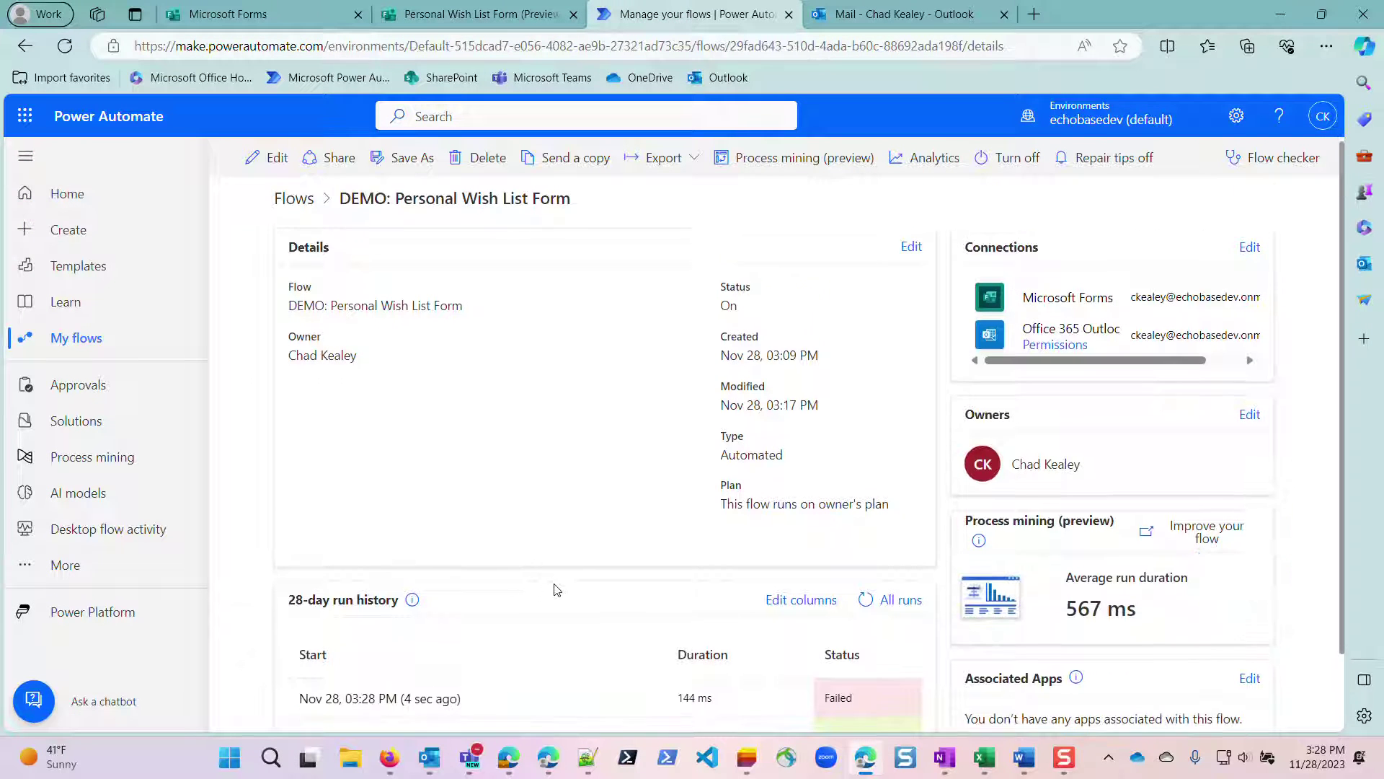
{"action": "scroll", "coordinate": [556, 587], "scroll_direction": "down", "scroll_amount": 2}
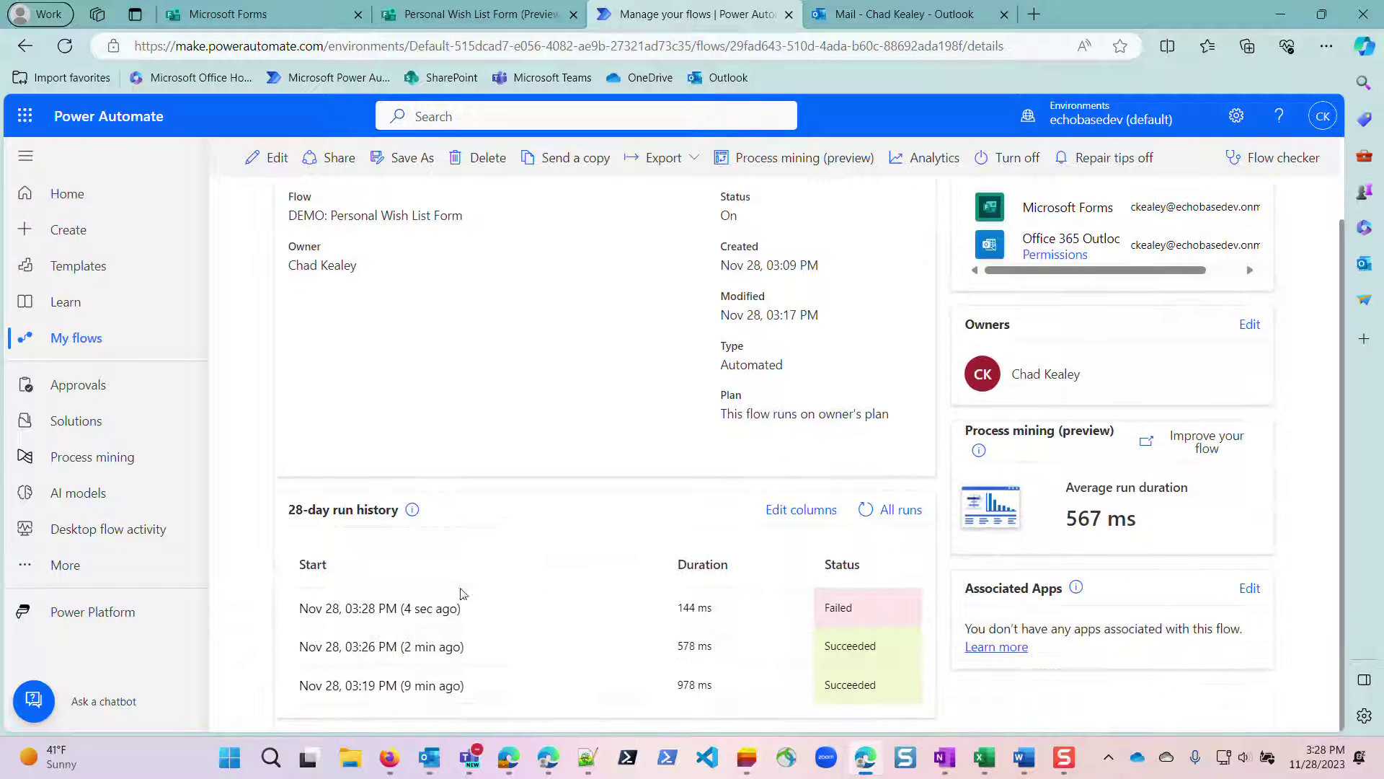
{"action": "left_click", "coordinate": [409, 609]}
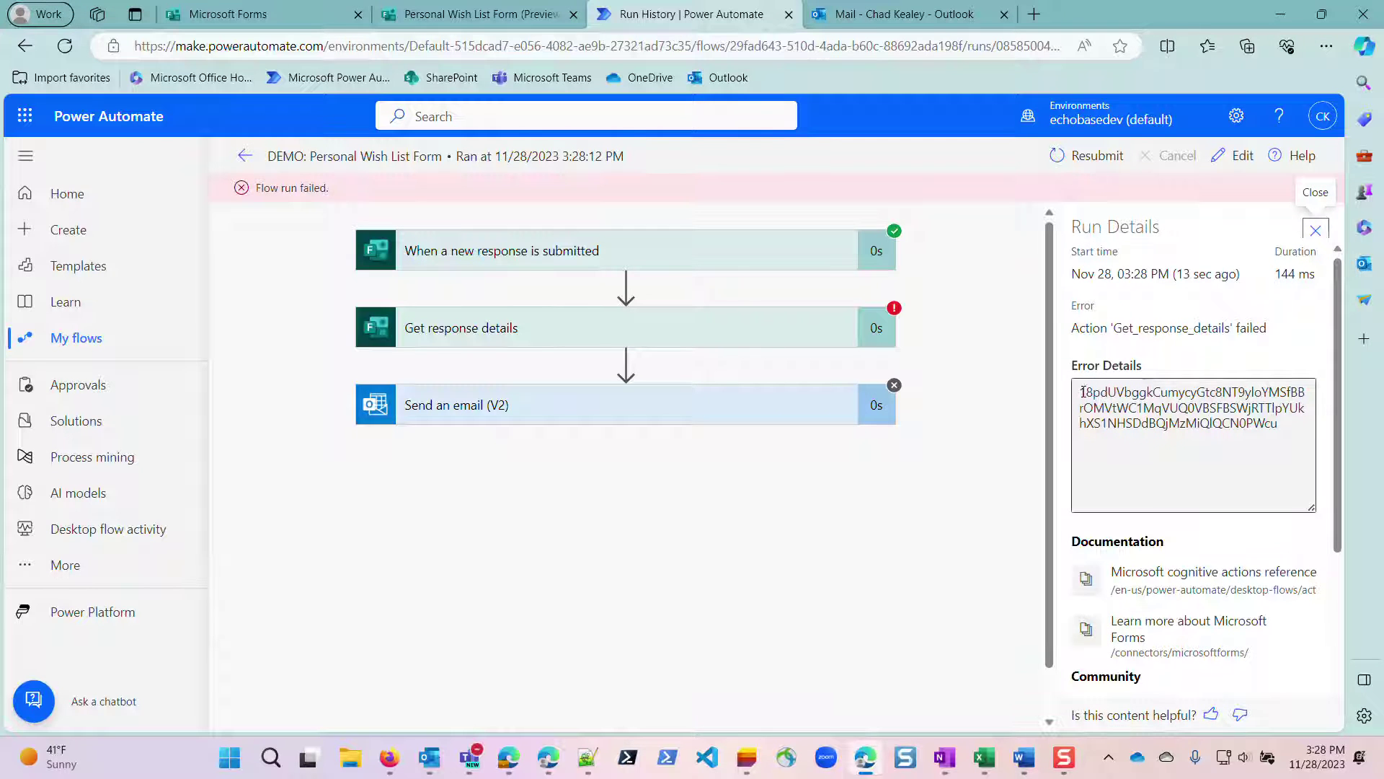
Examine the form ID in the Get response details error, then return to the form preview
{"action": "left_click_drag", "start_coordinate": [1082, 391], "coordinate": [1292, 491]}
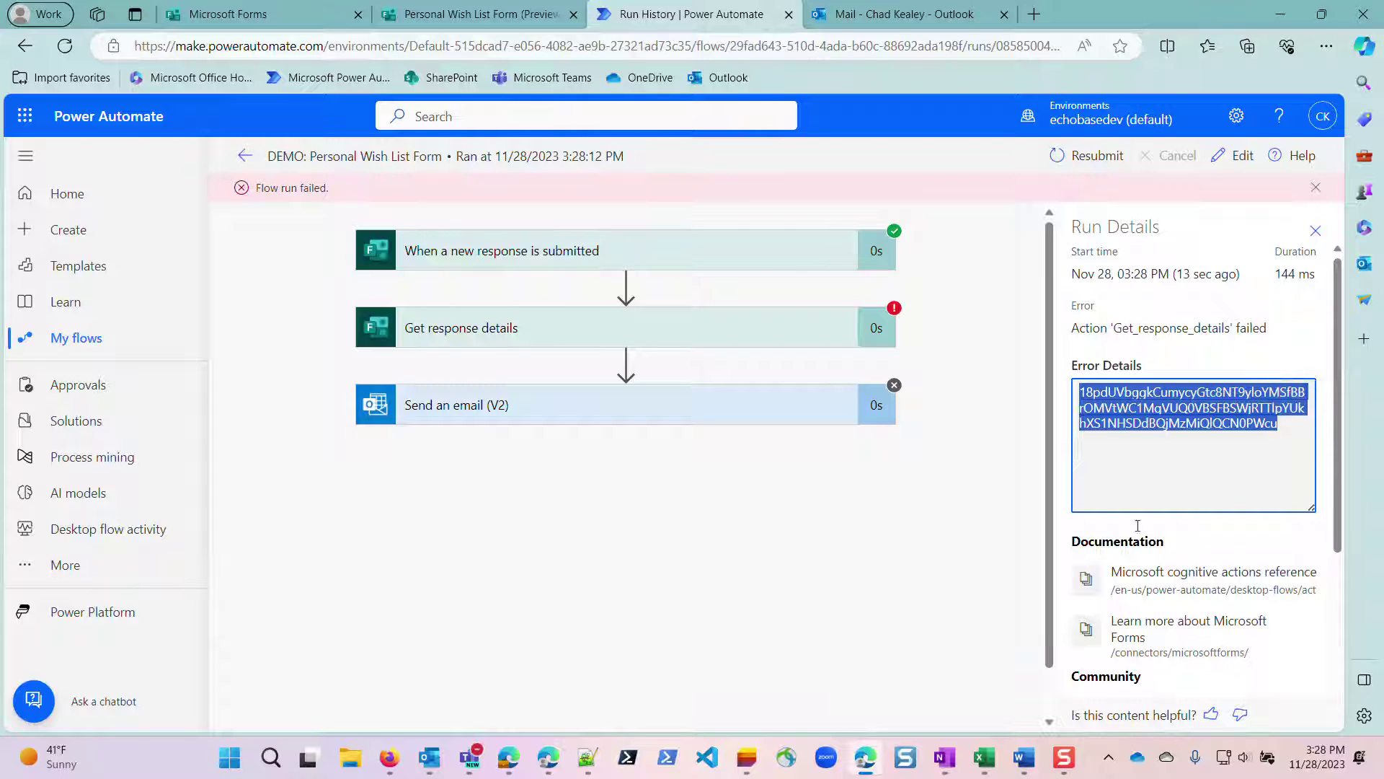
{"action": "left_click", "coordinate": [1232, 466]}
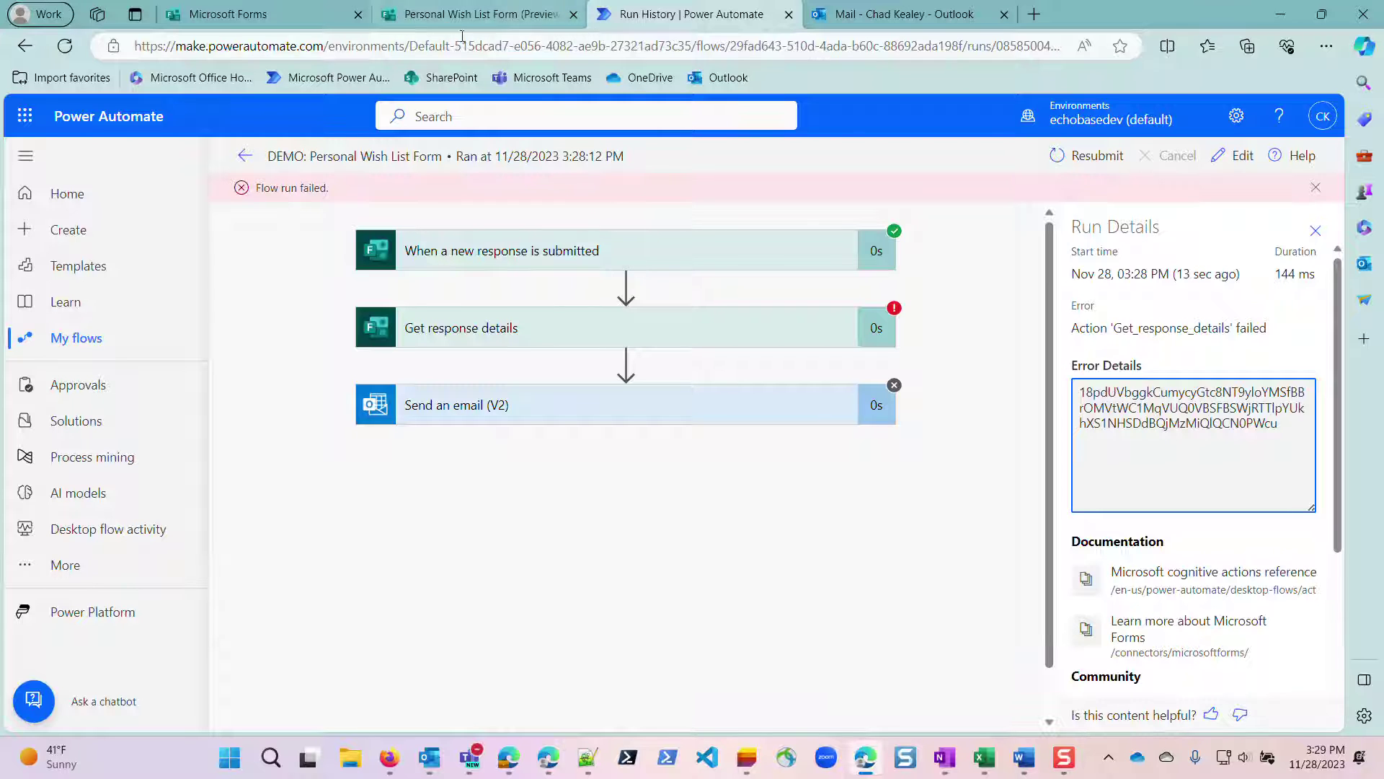
{"action": "left_click", "coordinate": [493, 22]}
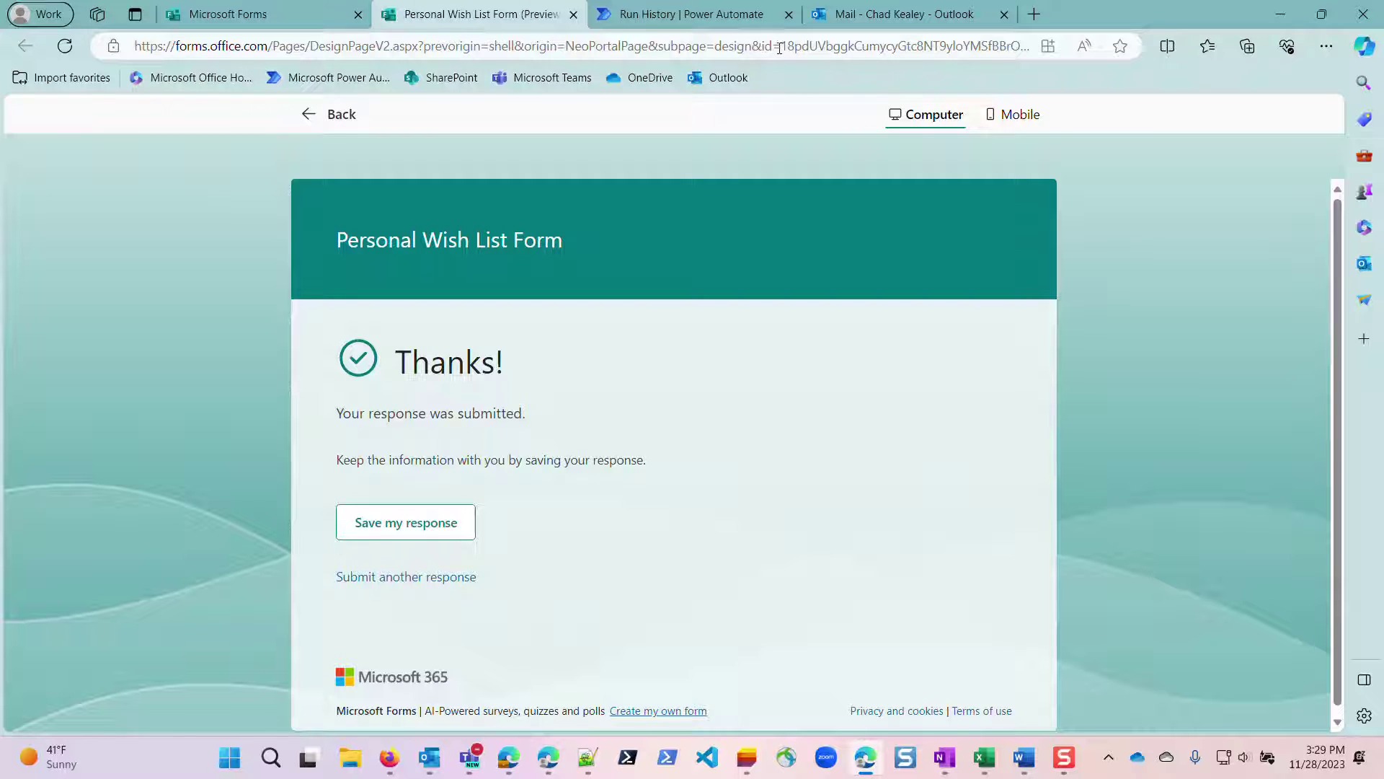
Copy the id= value from the form preview's address and return to the failed flow run
{"action": "left_click_drag", "start_coordinate": [782, 47], "coordinate": [832, 43]}
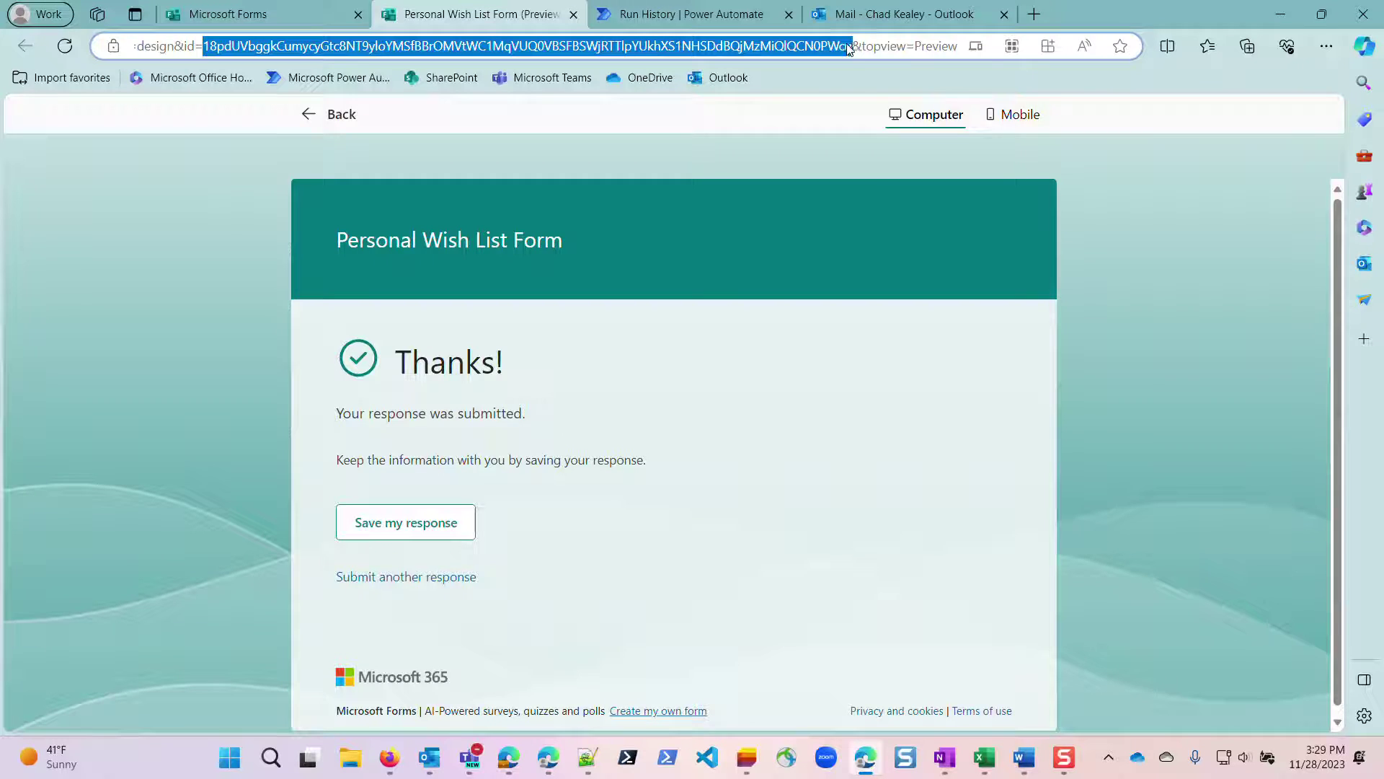
{"action": "right_click", "coordinate": [814, 49]}
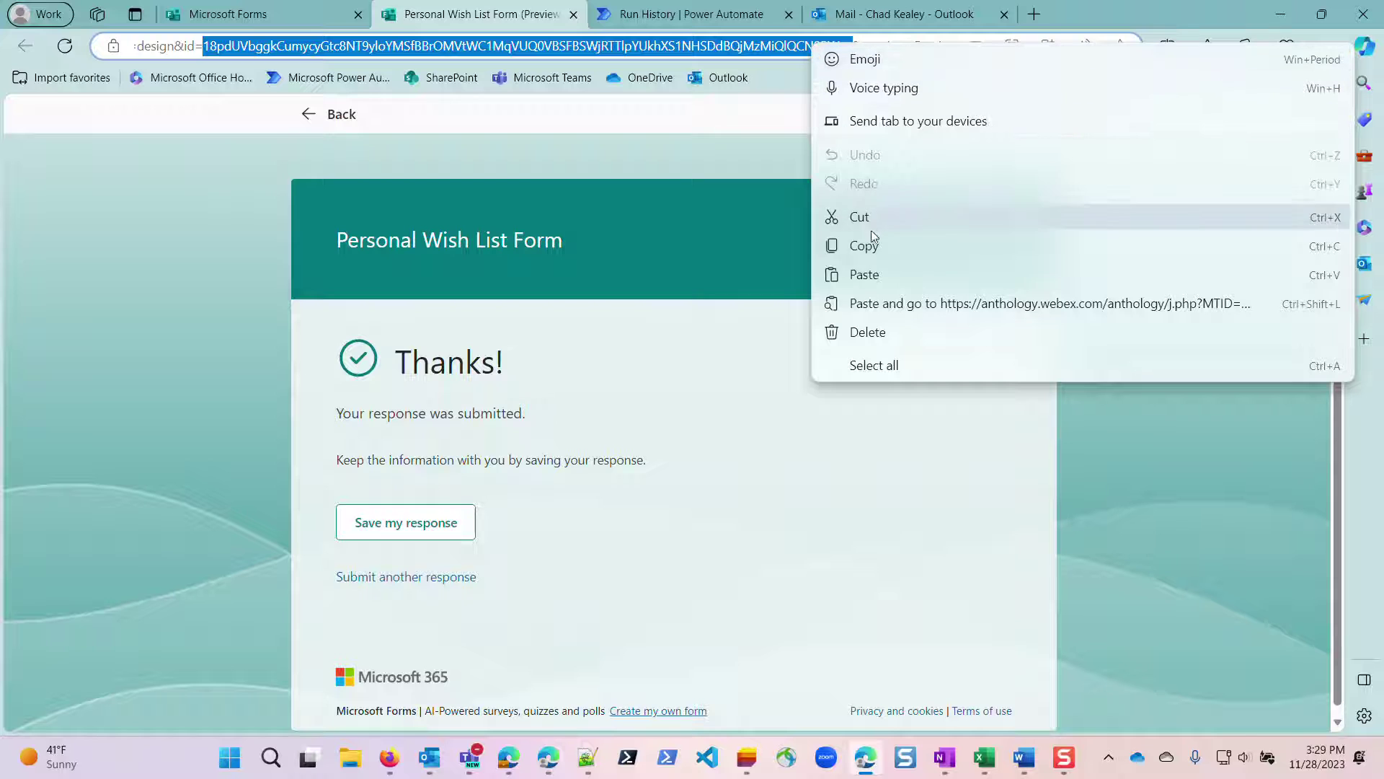
{"action": "left_click", "coordinate": [867, 245]}
{"action": "left_click", "coordinate": [639, 15]}
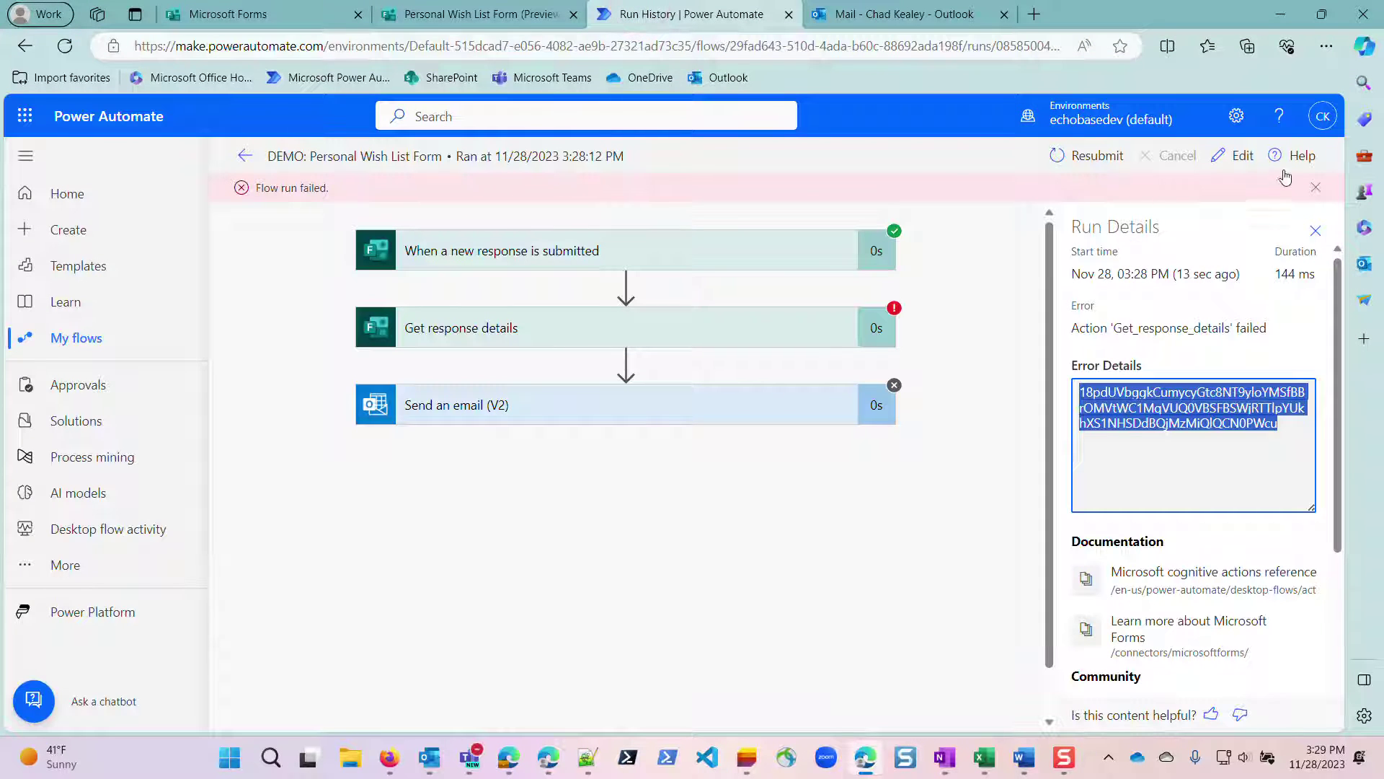
Replace the old Form Id in Get response details with the copied form ID and save
{"action": "left_click", "coordinate": [1245, 162]}
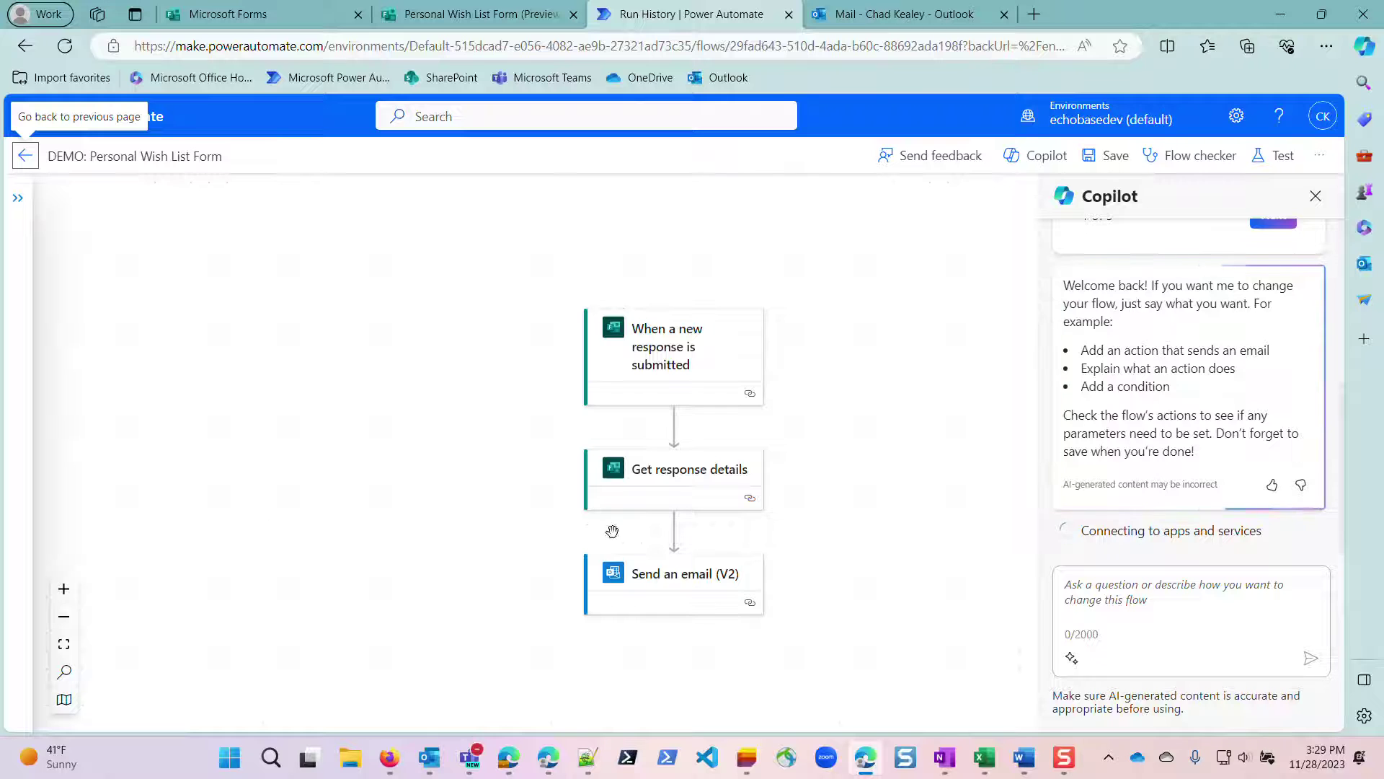
{"action": "left_click", "coordinate": [674, 487]}
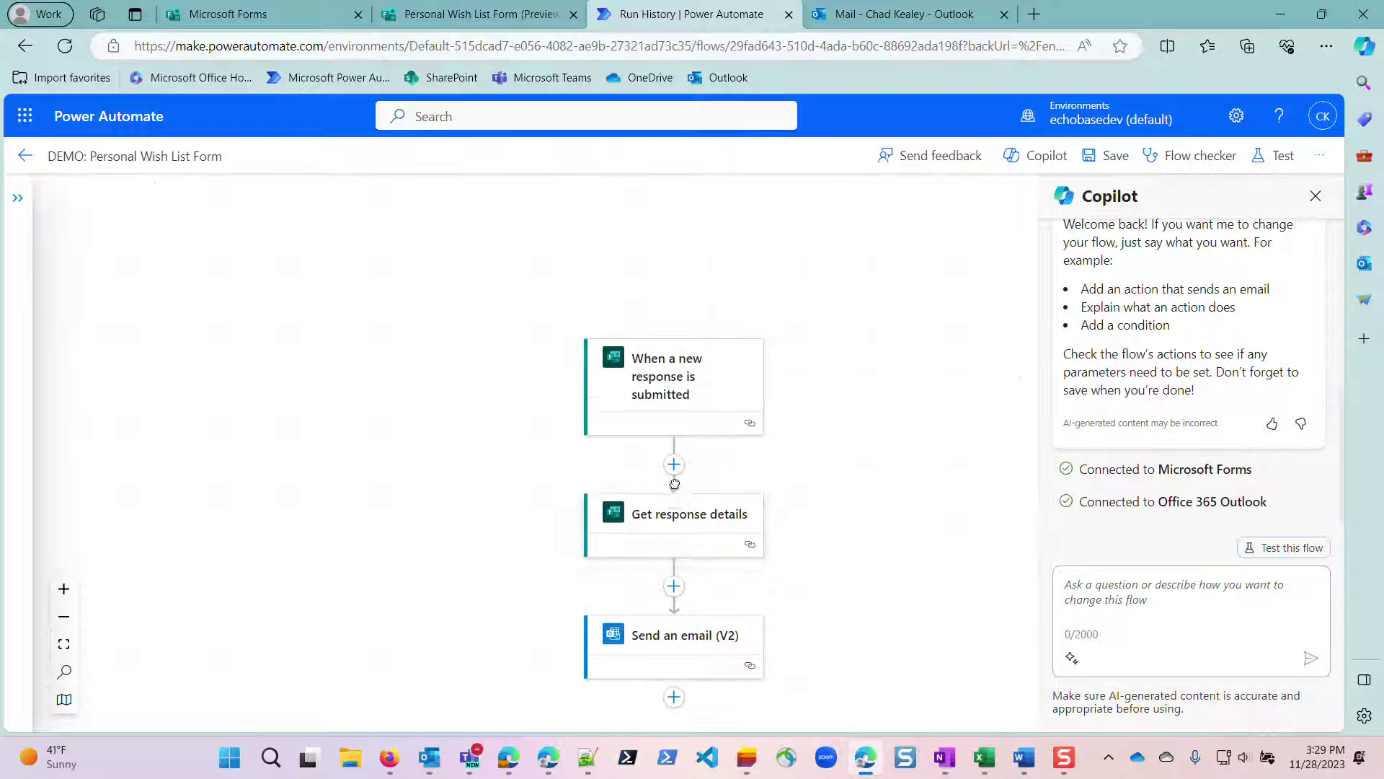
{"action": "left_click", "coordinate": [677, 518]}
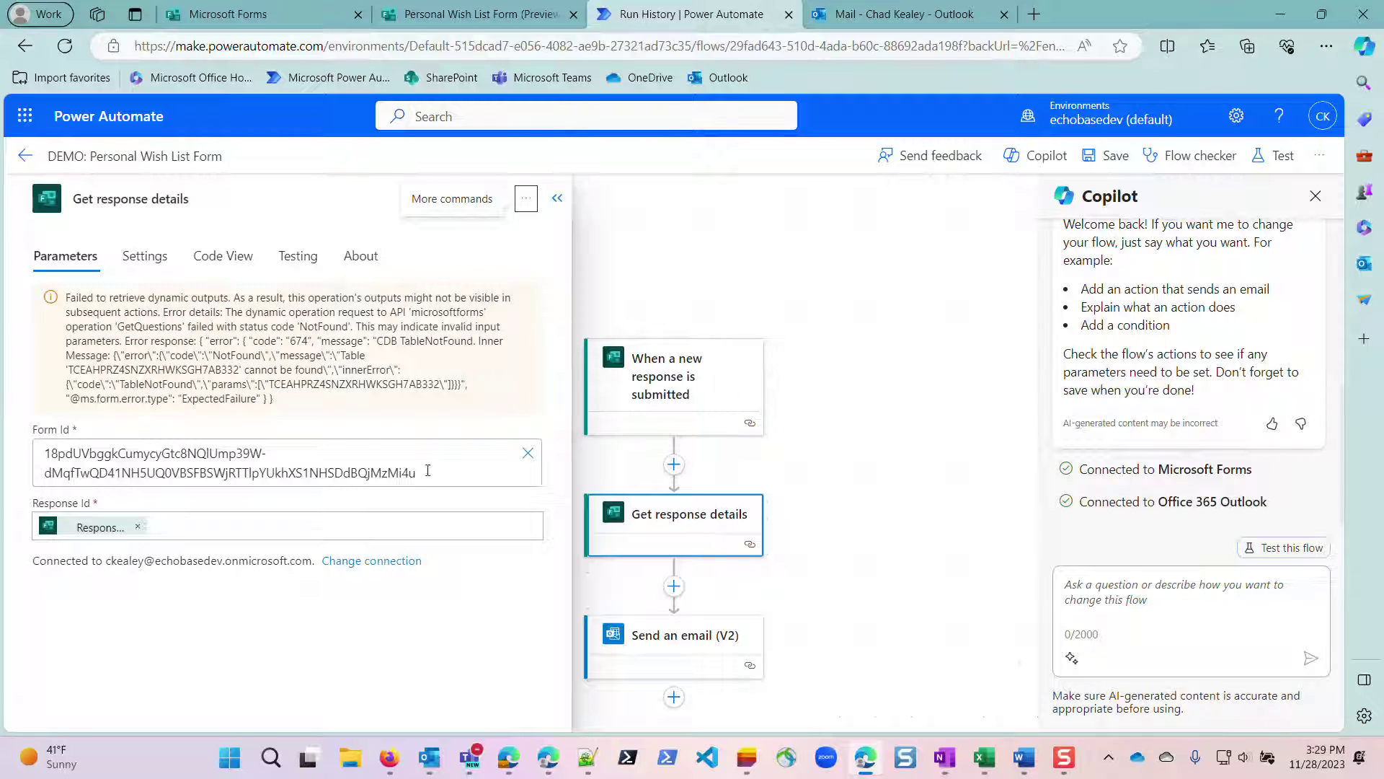
{"action": "left_click", "coordinate": [422, 472]}
{"action": "triple_click", "coordinate": [420, 472]}
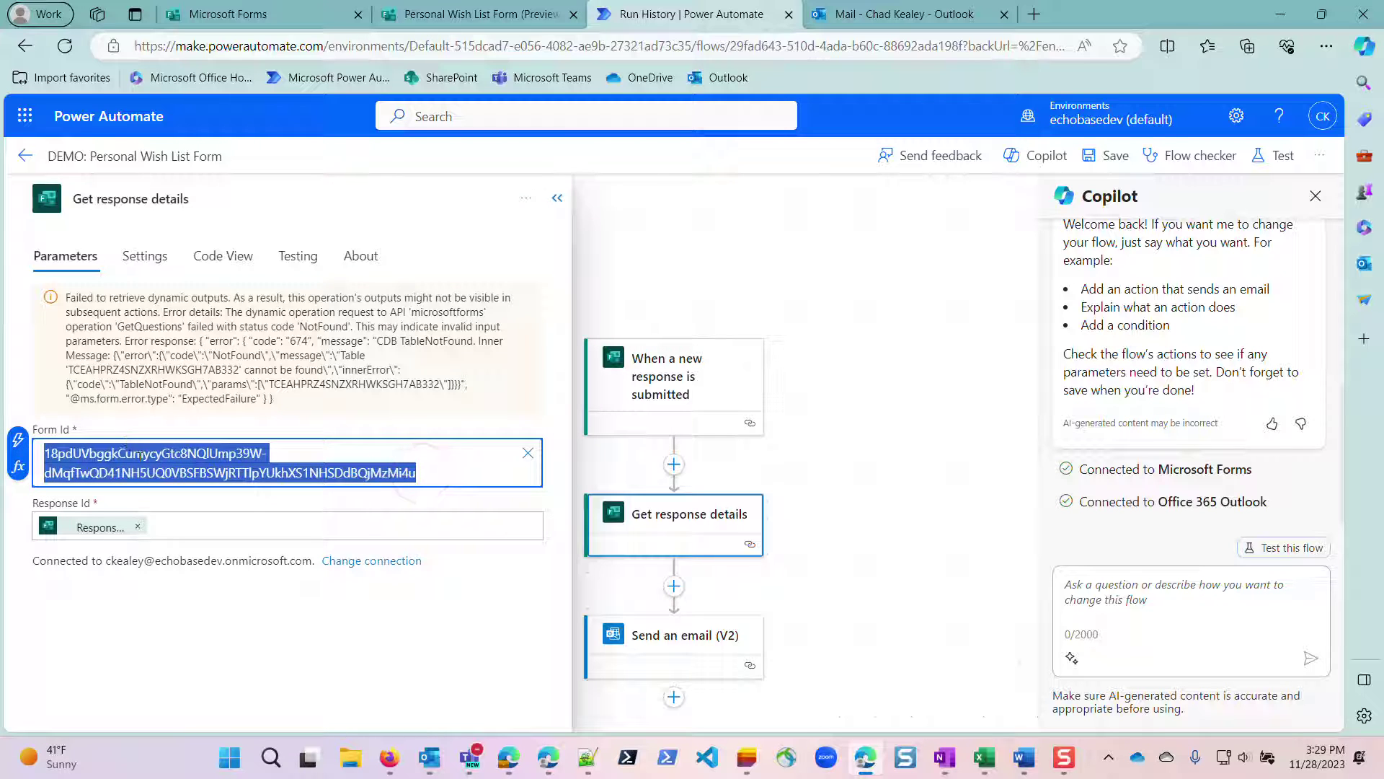
{"action": "key", "text": "ctrl+v"}
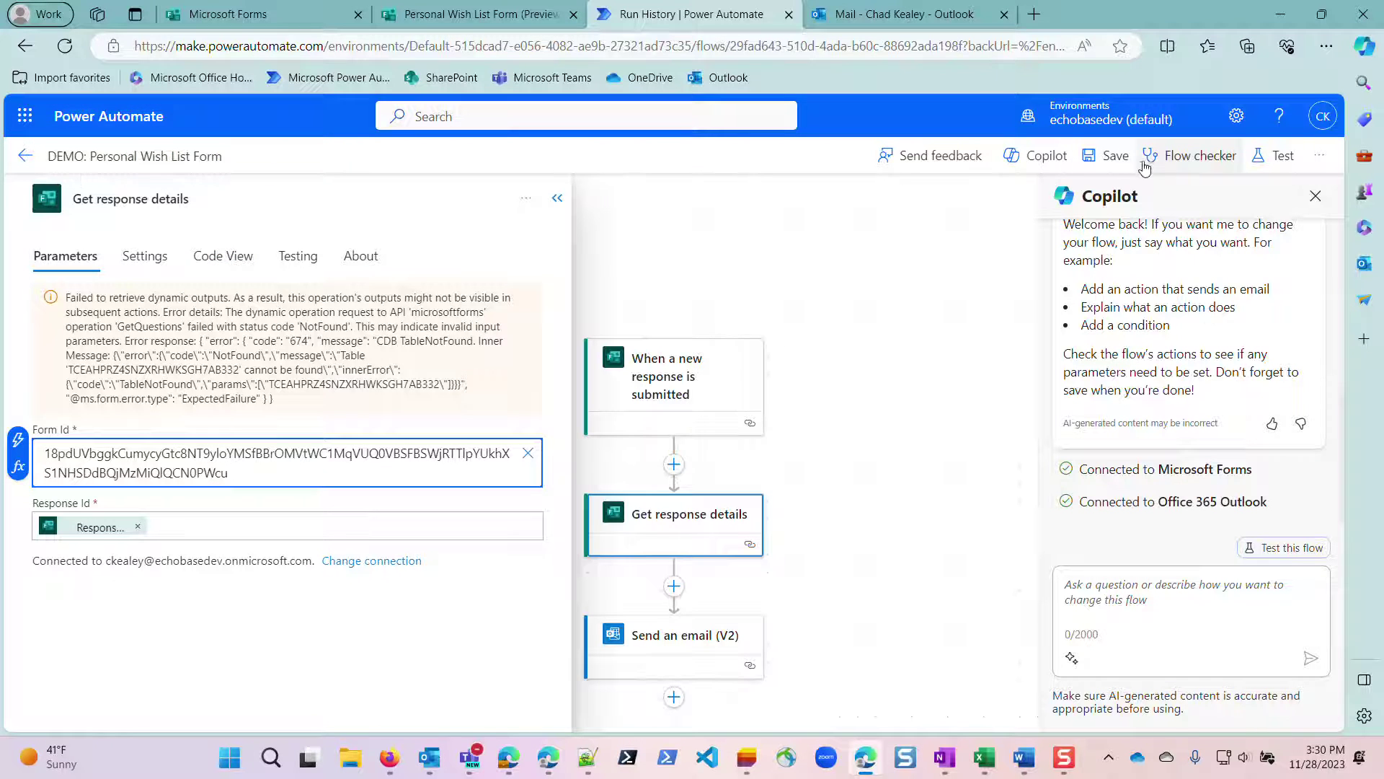
{"action": "left_click", "coordinate": [1116, 156]}
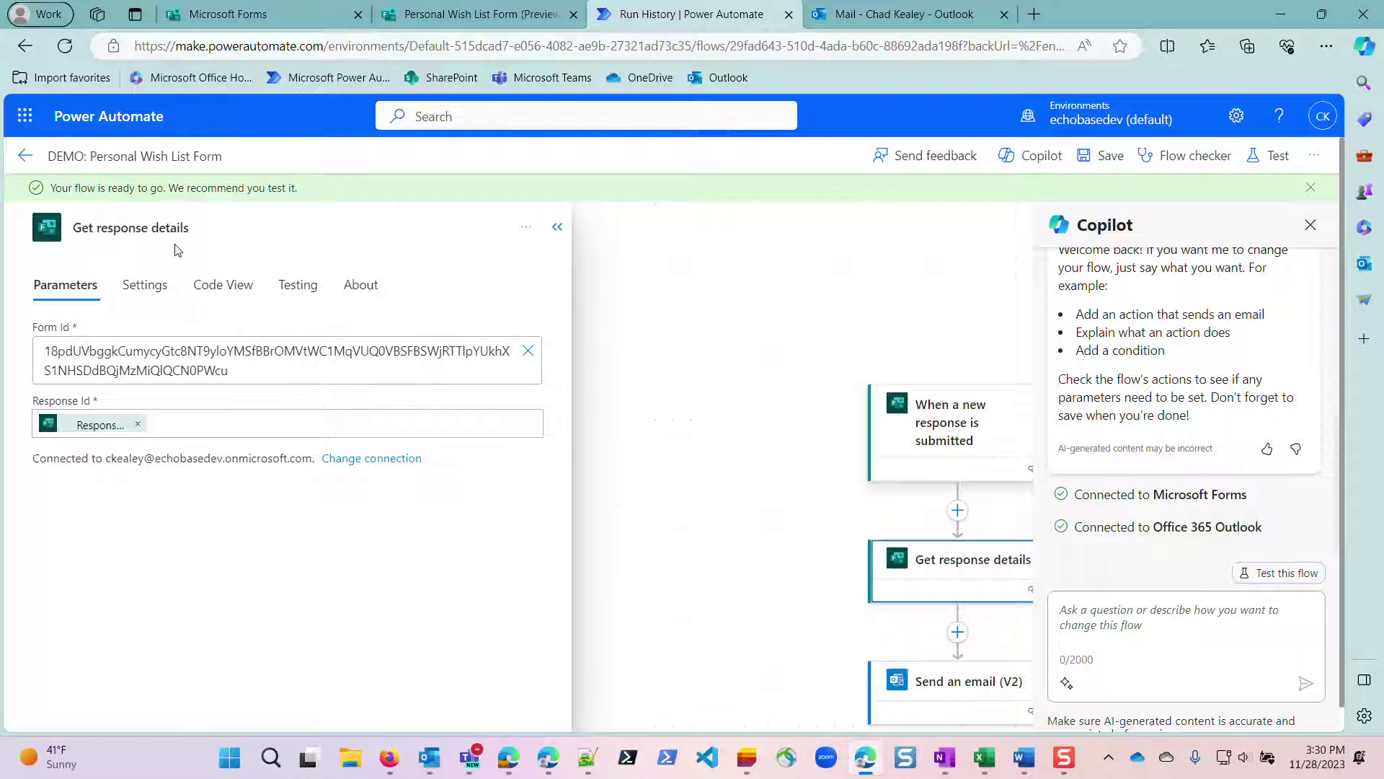
Start a new wish list response and rank Frivolous second, above Recreational
{"action": "left_click", "coordinate": [26, 156]}
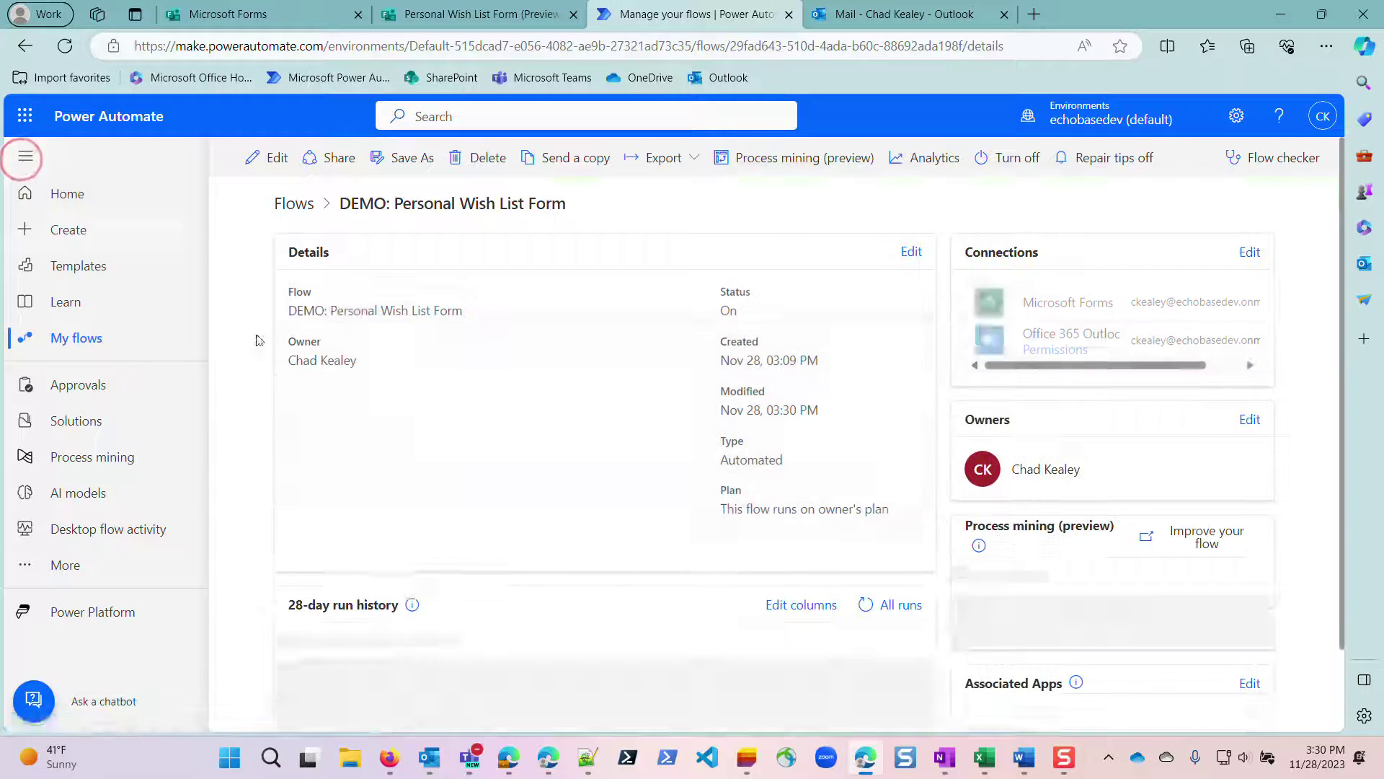
{"action": "scroll", "coordinate": [596, 612], "scroll_direction": "down", "scroll_amount": 2}
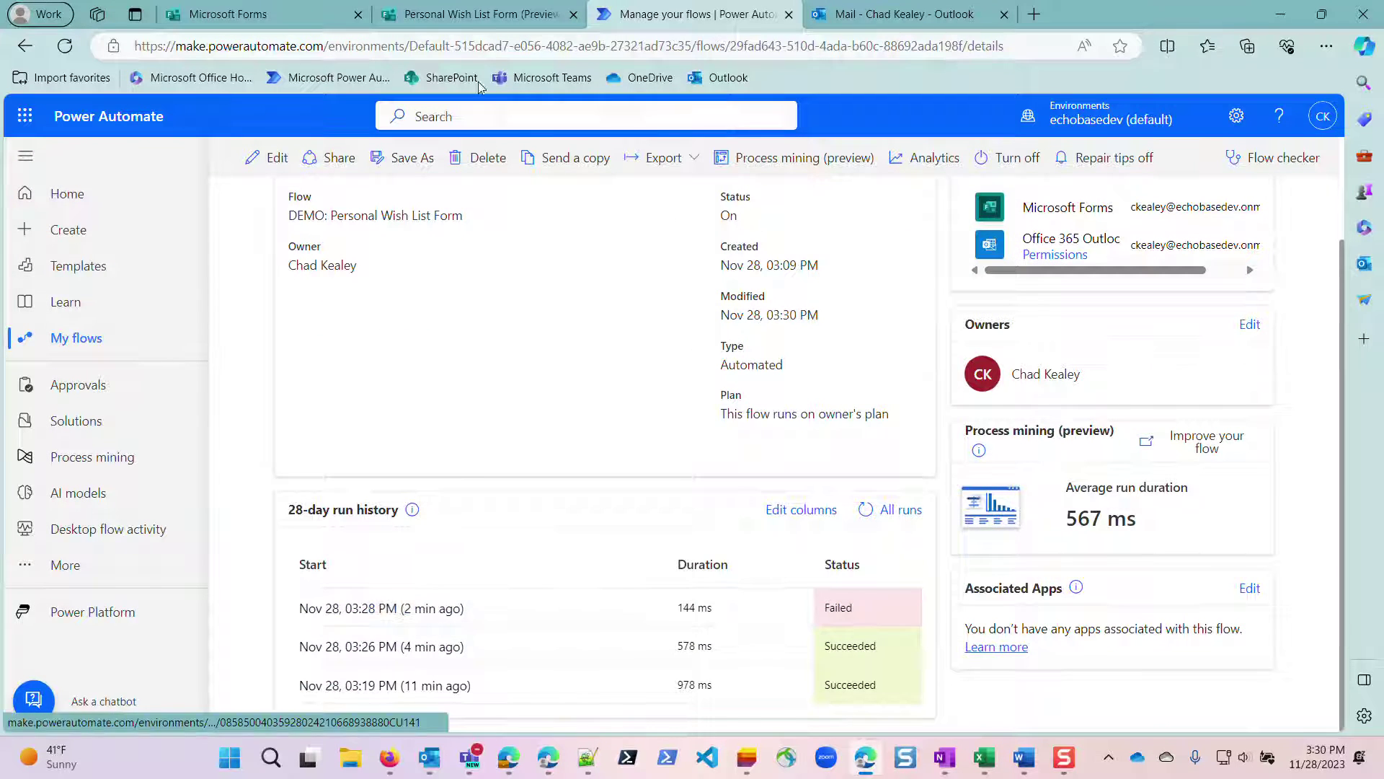
{"action": "left_click", "coordinate": [482, 14]}
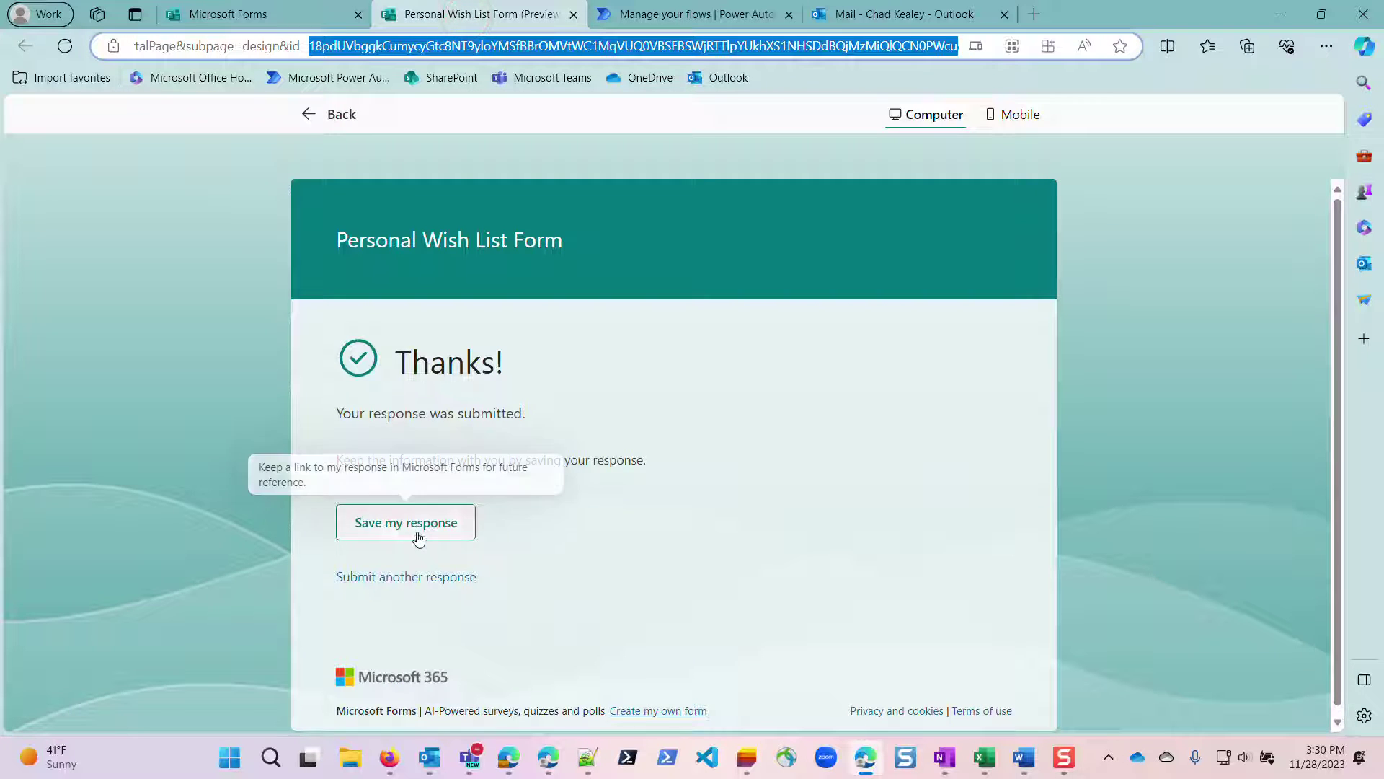
{"action": "left_click", "coordinate": [408, 574]}
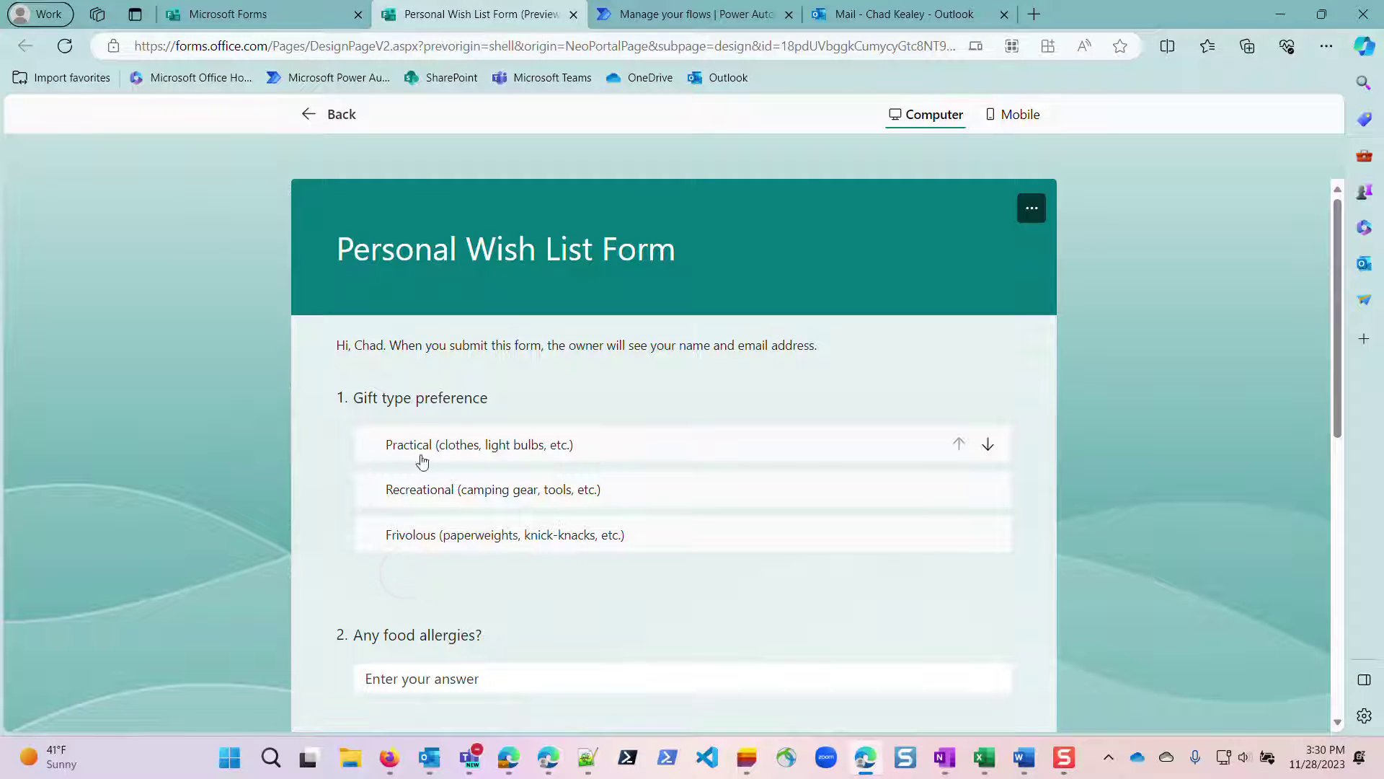
{"action": "left_click", "coordinate": [429, 489]}
{"action": "left_click_drag", "start_coordinate": [435, 534], "coordinate": [443, 474]}
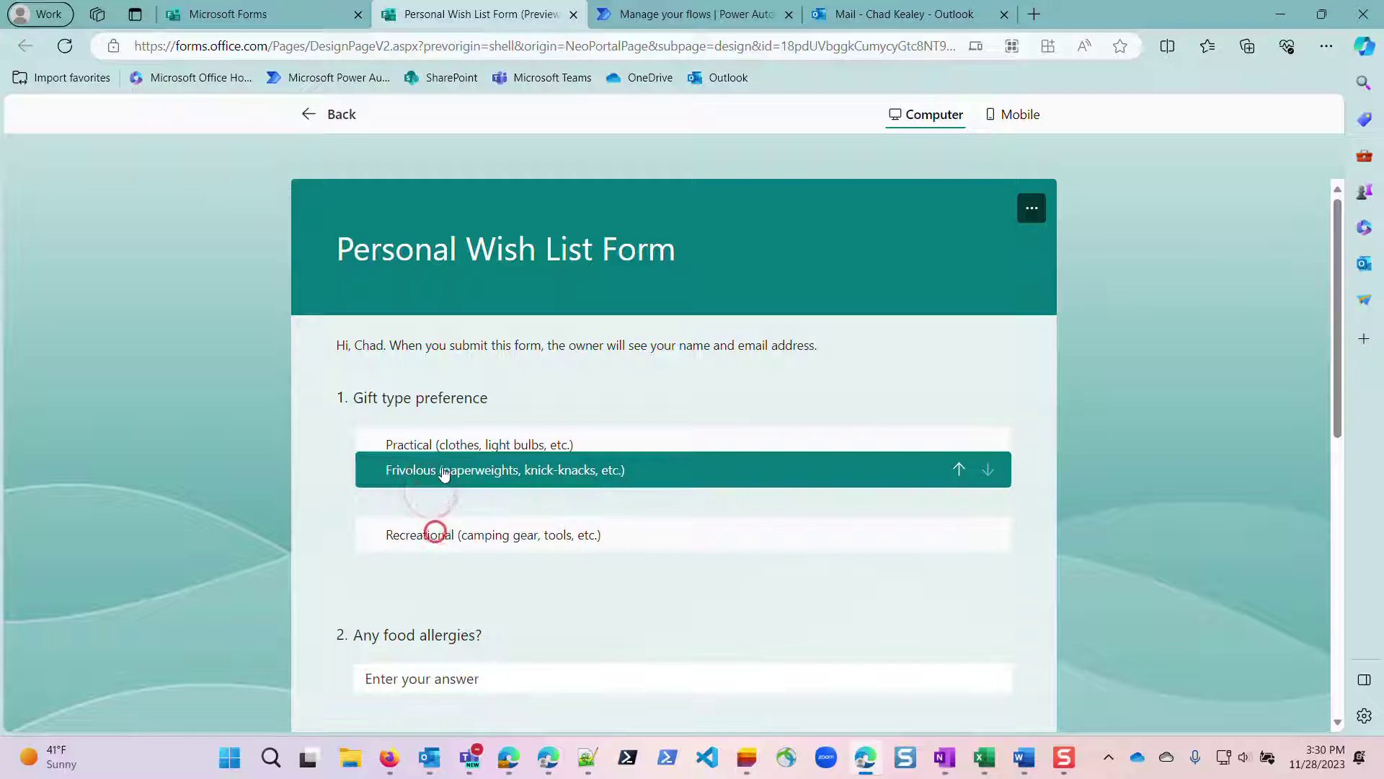
Enter Chocolate as the food allergy, choose Science Fiction as genre, and submit
{"action": "scroll", "coordinate": [433, 547], "scroll_direction": "down", "scroll_amount": 2}
{"action": "left_click", "coordinate": [424, 510]}
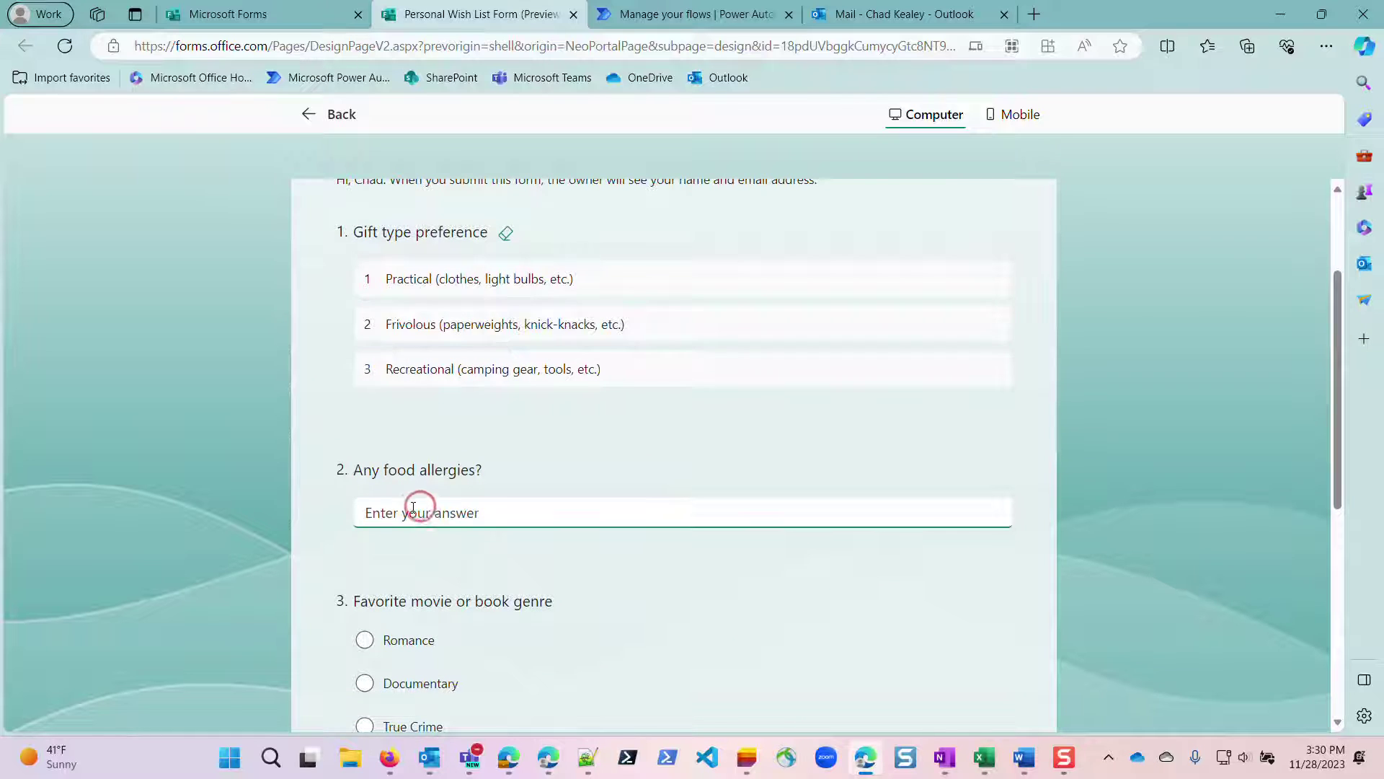
{"action": "type", "text": "Chocolate"}
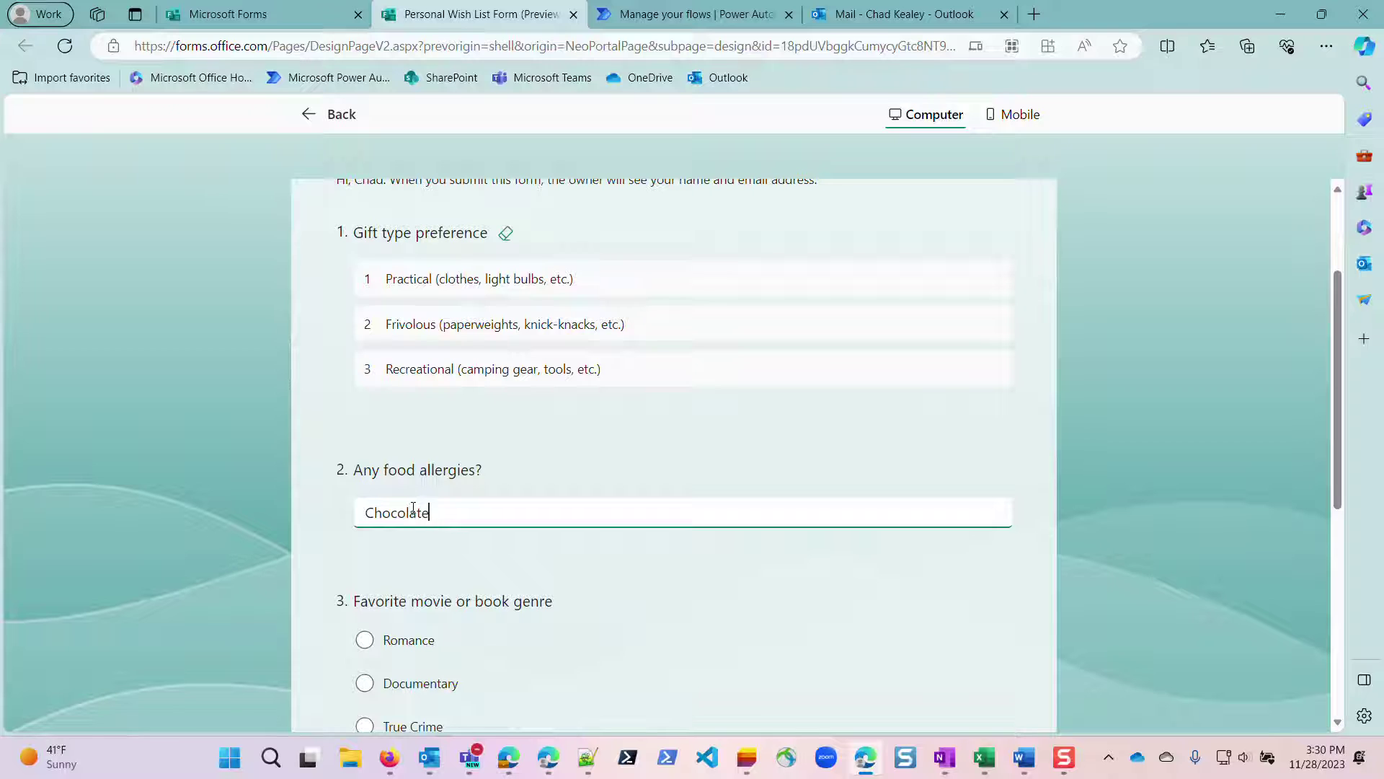
{"action": "scroll", "coordinate": [393, 635], "scroll_direction": "down", "scroll_amount": 2}
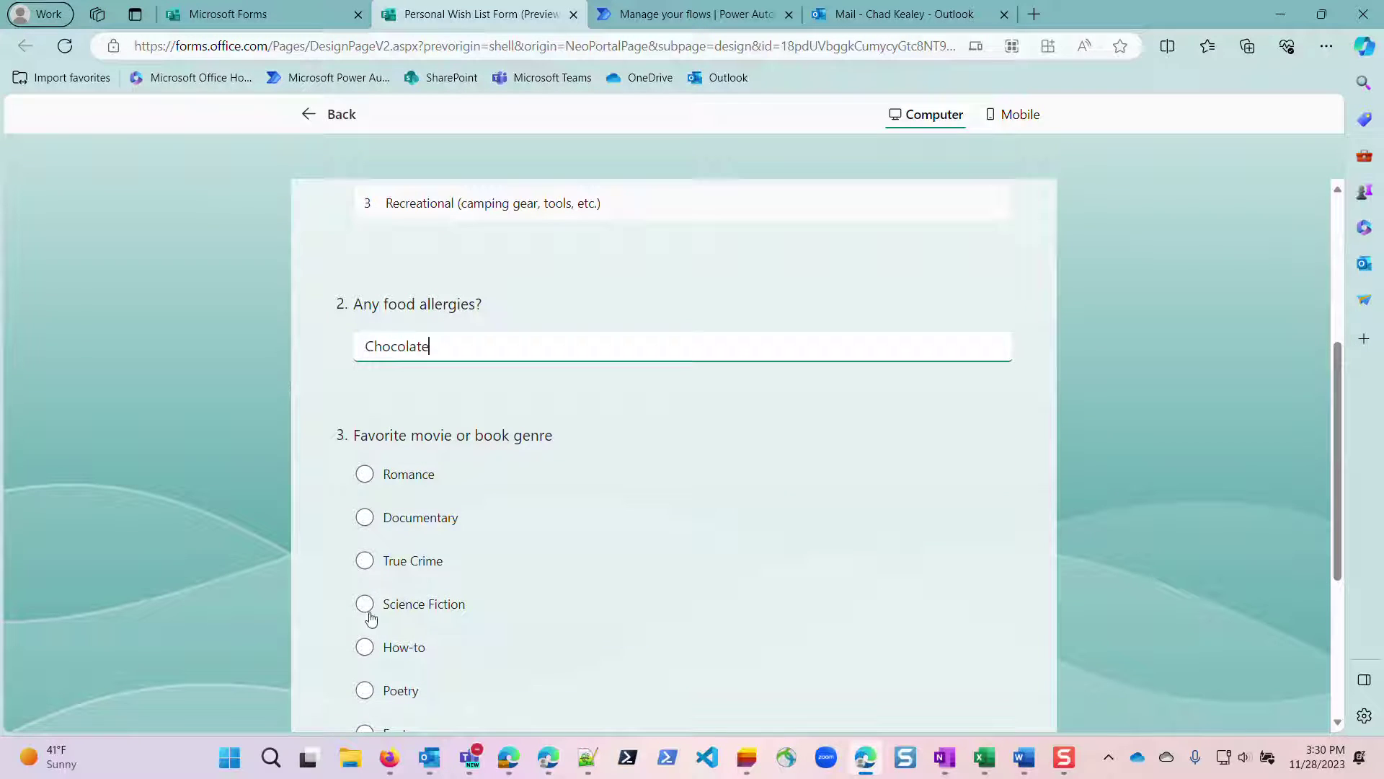
{"action": "left_click", "coordinate": [365, 604]}
{"action": "scroll", "coordinate": [425, 617], "scroll_direction": "down", "scroll_amount": 3}
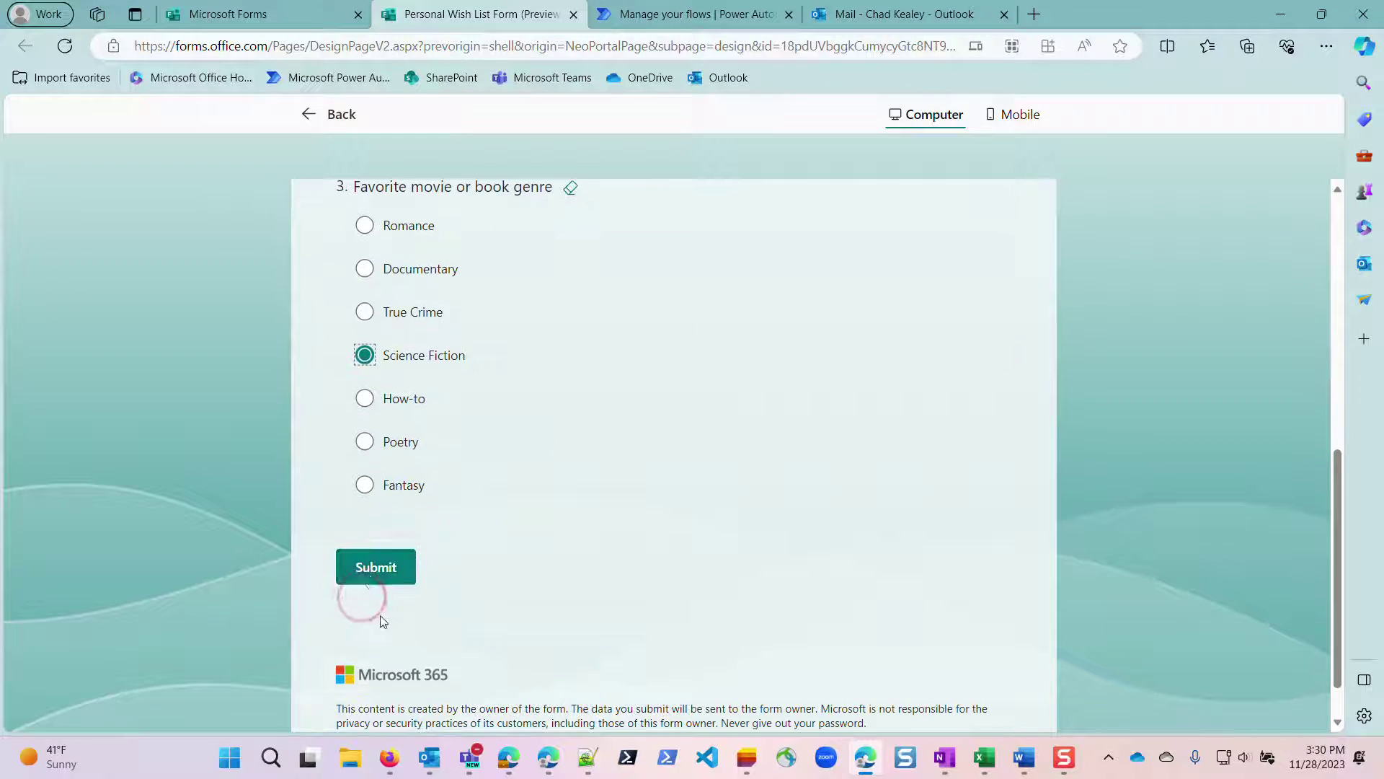
{"action": "left_click", "coordinate": [370, 569]}
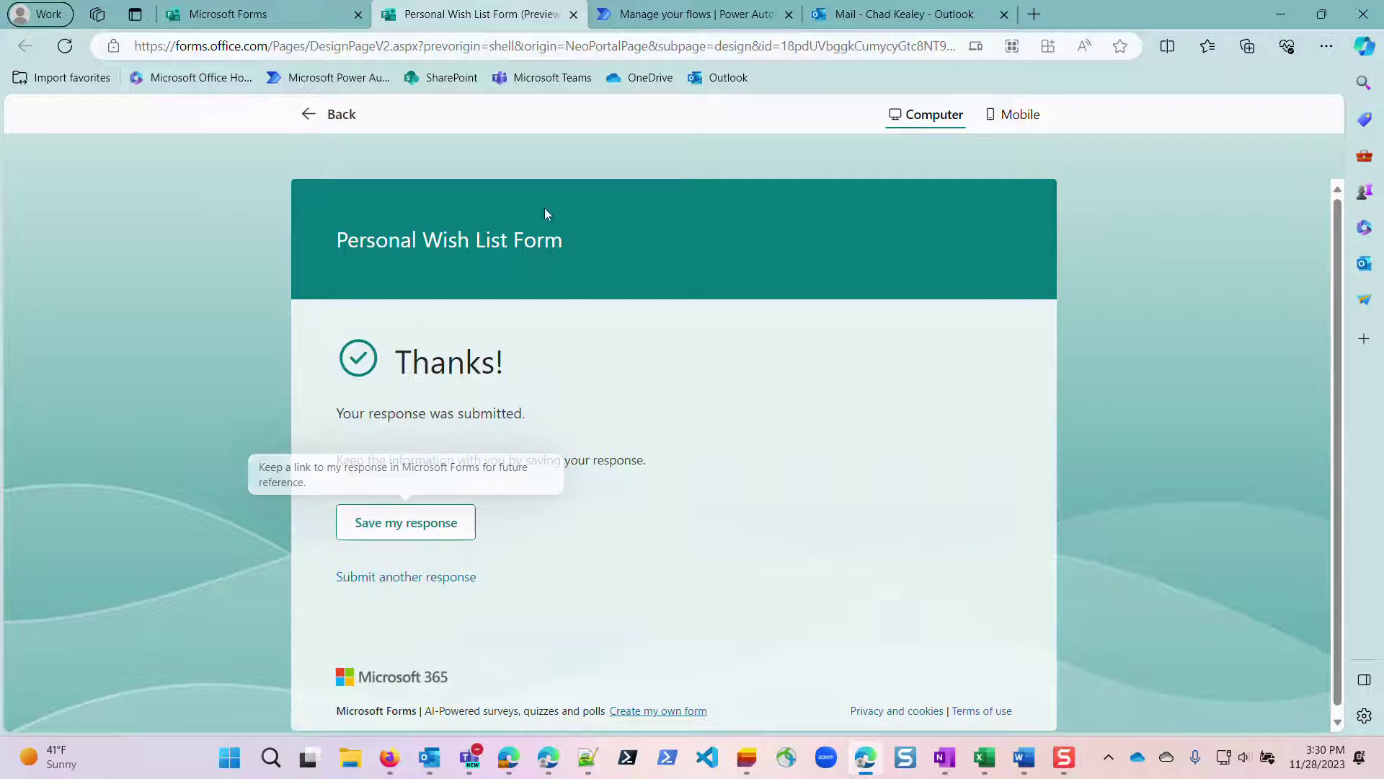
Refresh run history to confirm the 03:30 PM run succeeded, then view its 3:30 PM Outlook email
{"action": "left_click", "coordinate": [699, 16]}
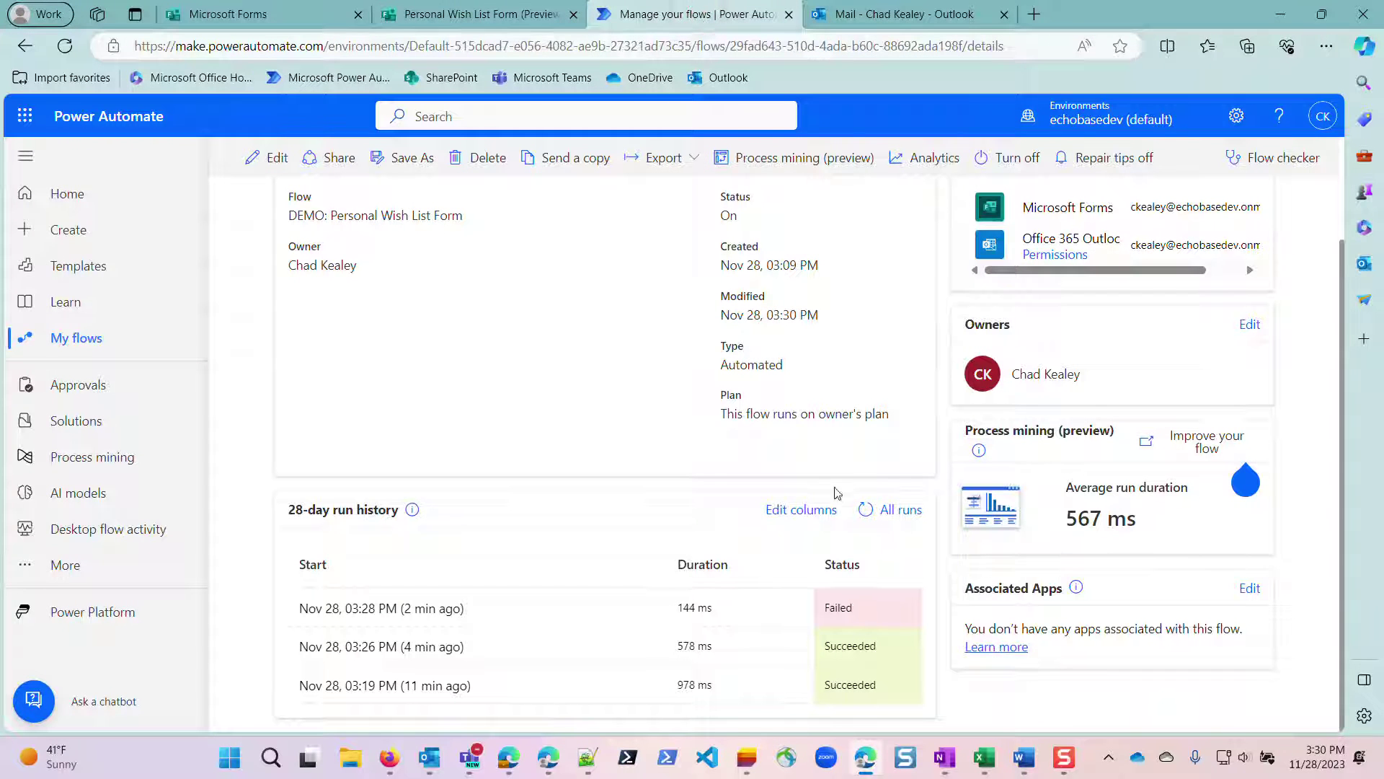
{"action": "left_click", "coordinate": [868, 512]}
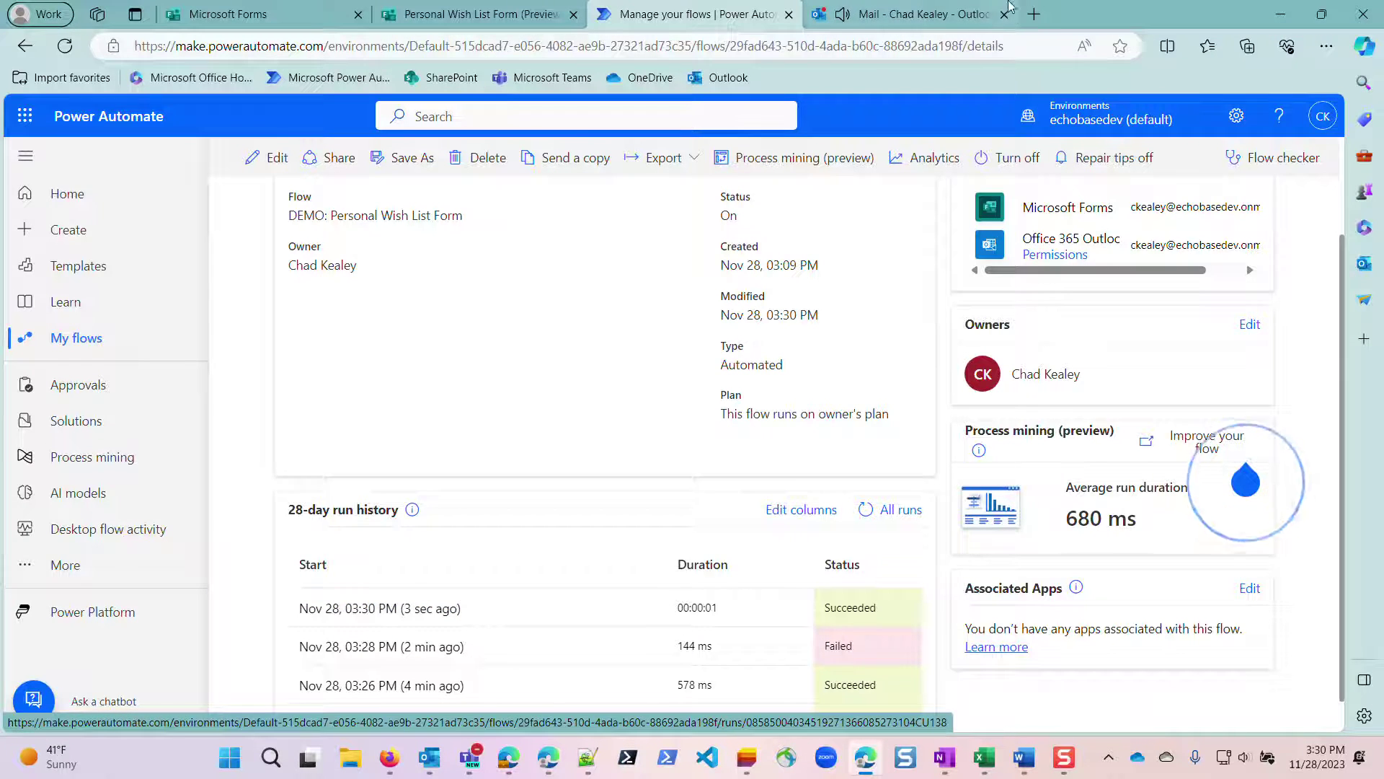
{"action": "left_click", "coordinate": [914, 15]}
{"action": "left_click", "coordinate": [408, 278]}
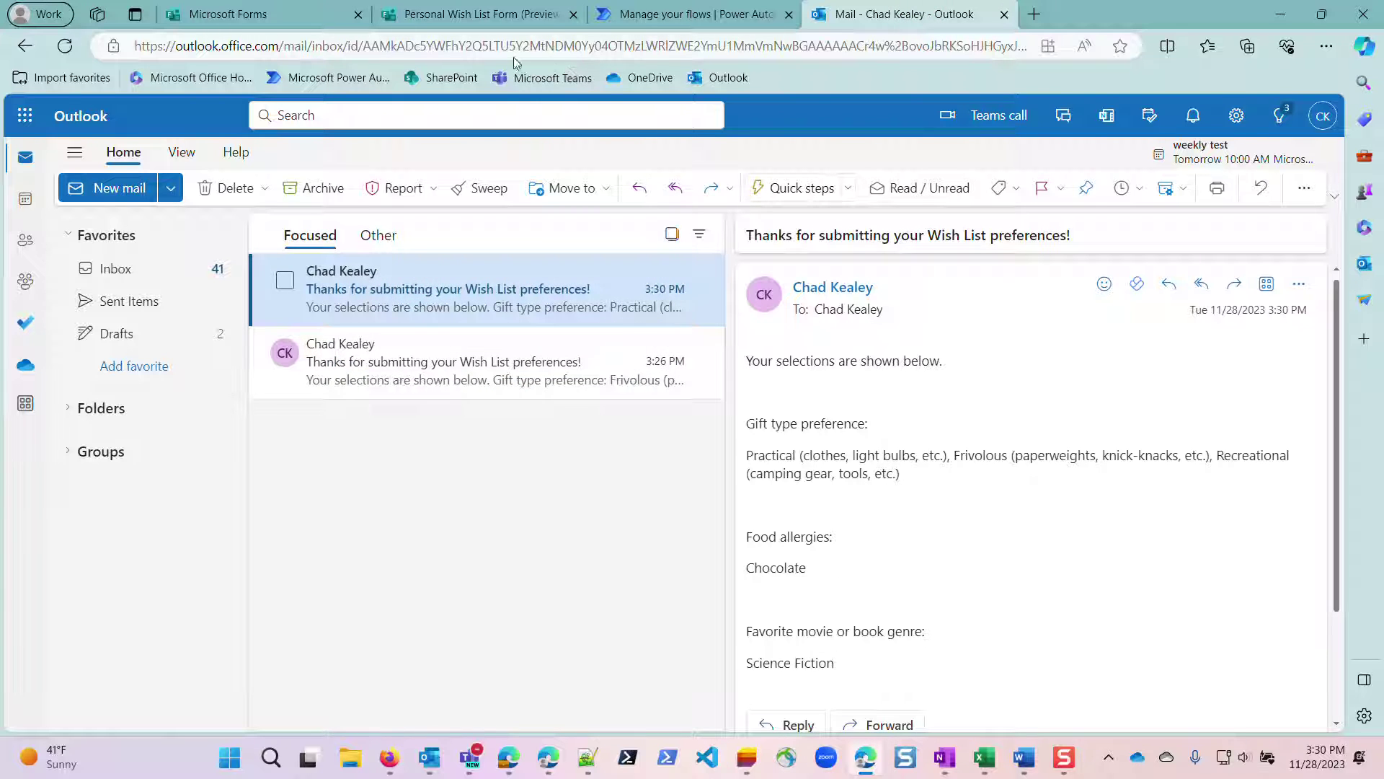
Return to the Personal Wish List Form's 'Your response was submitted' page
{"action": "left_click", "coordinate": [493, 16]}
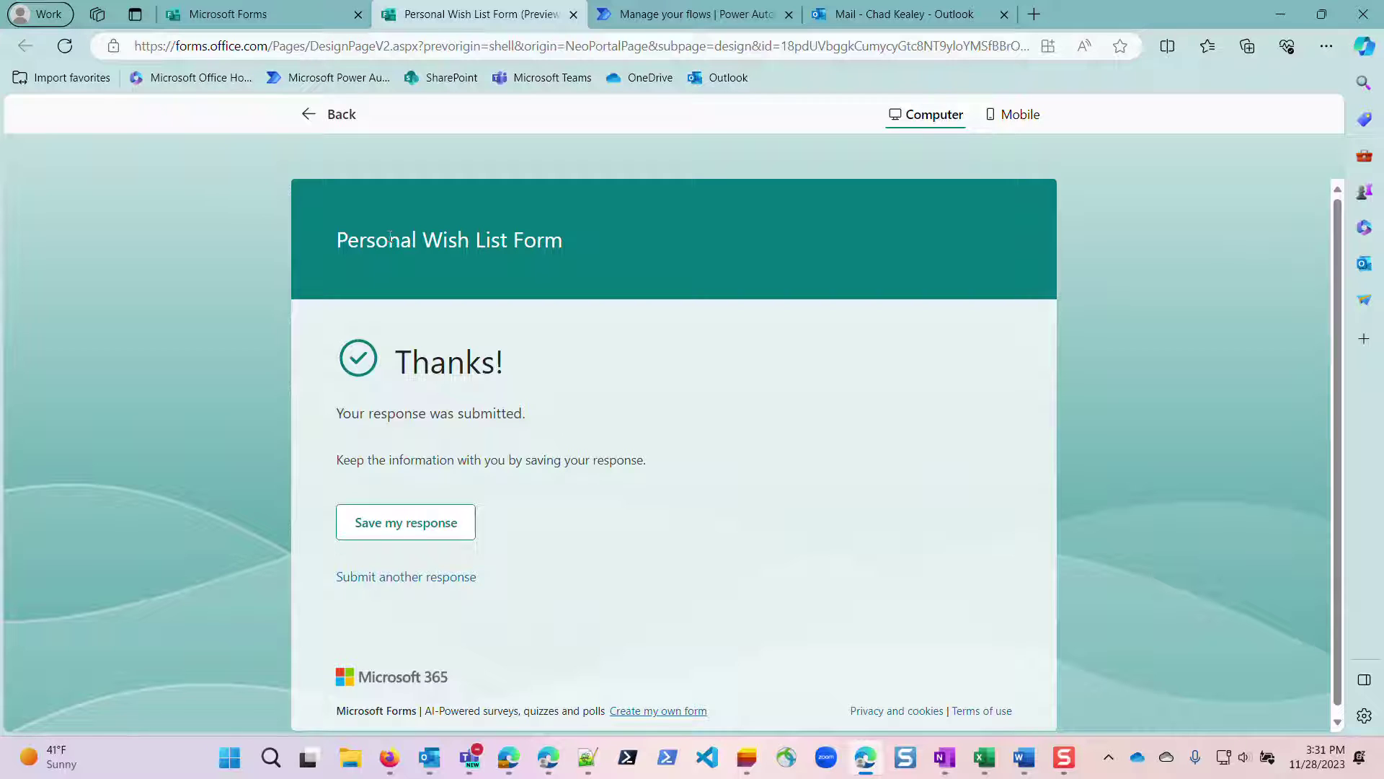
Reopen the flow in the editor and show the Get response details parameters with the updated Form Id
{"action": "left_click", "coordinate": [674, 13]}
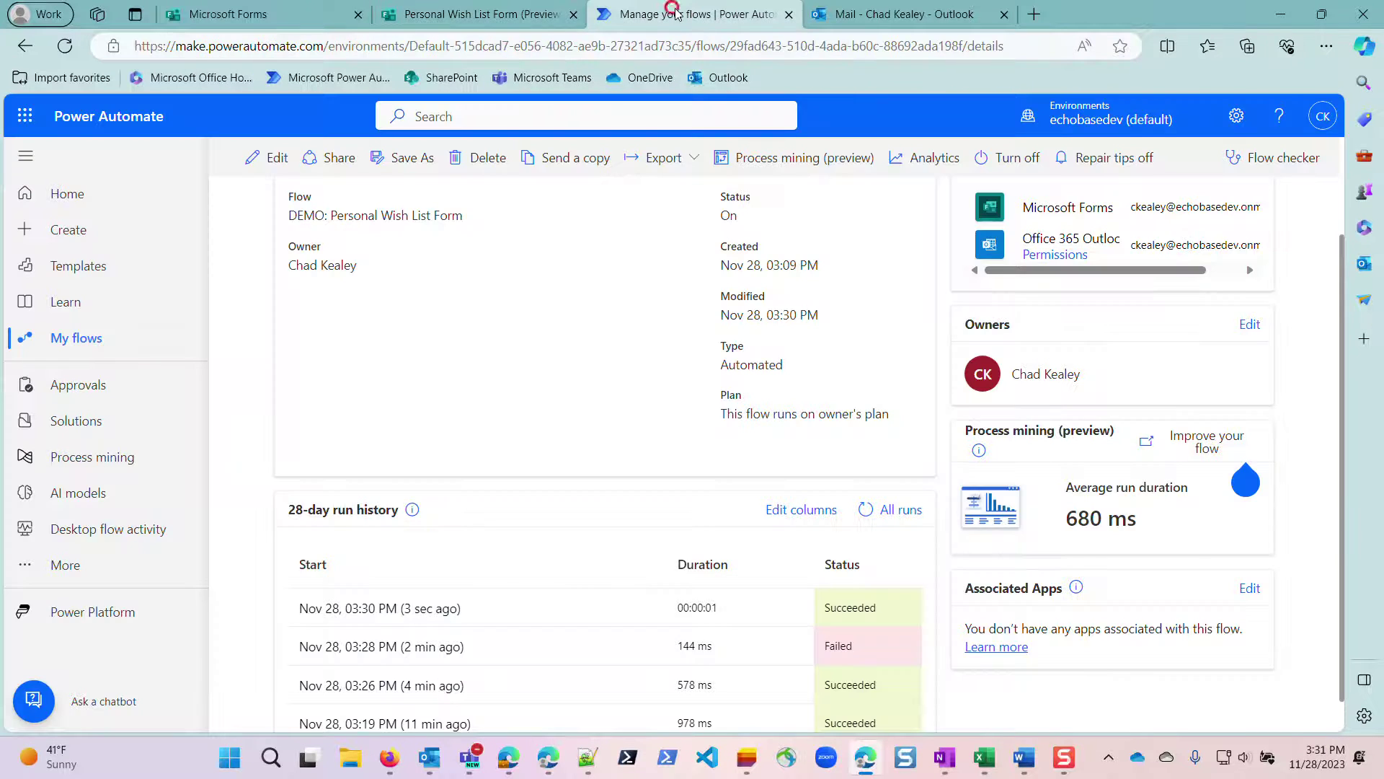
{"action": "left_click", "coordinate": [271, 159]}
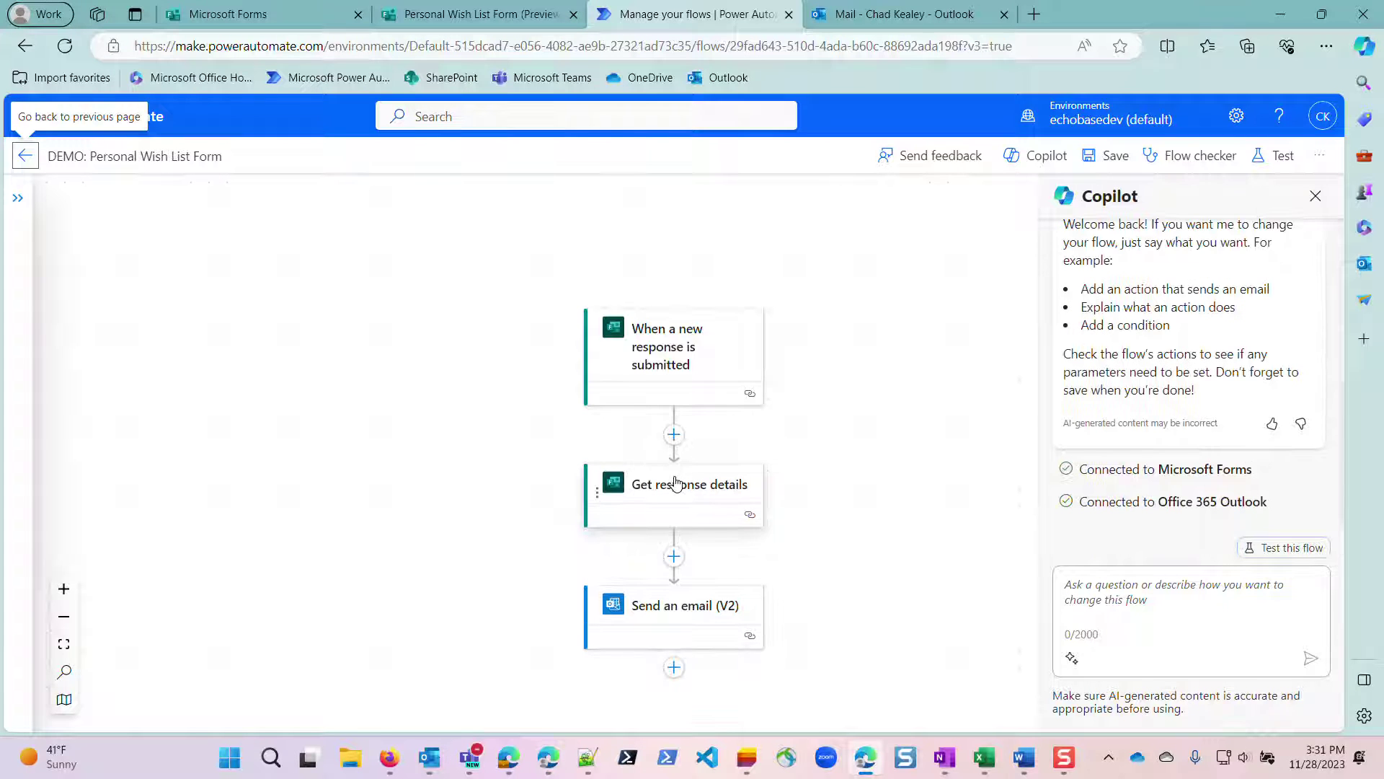
{"action": "left_click", "coordinate": [685, 532]}
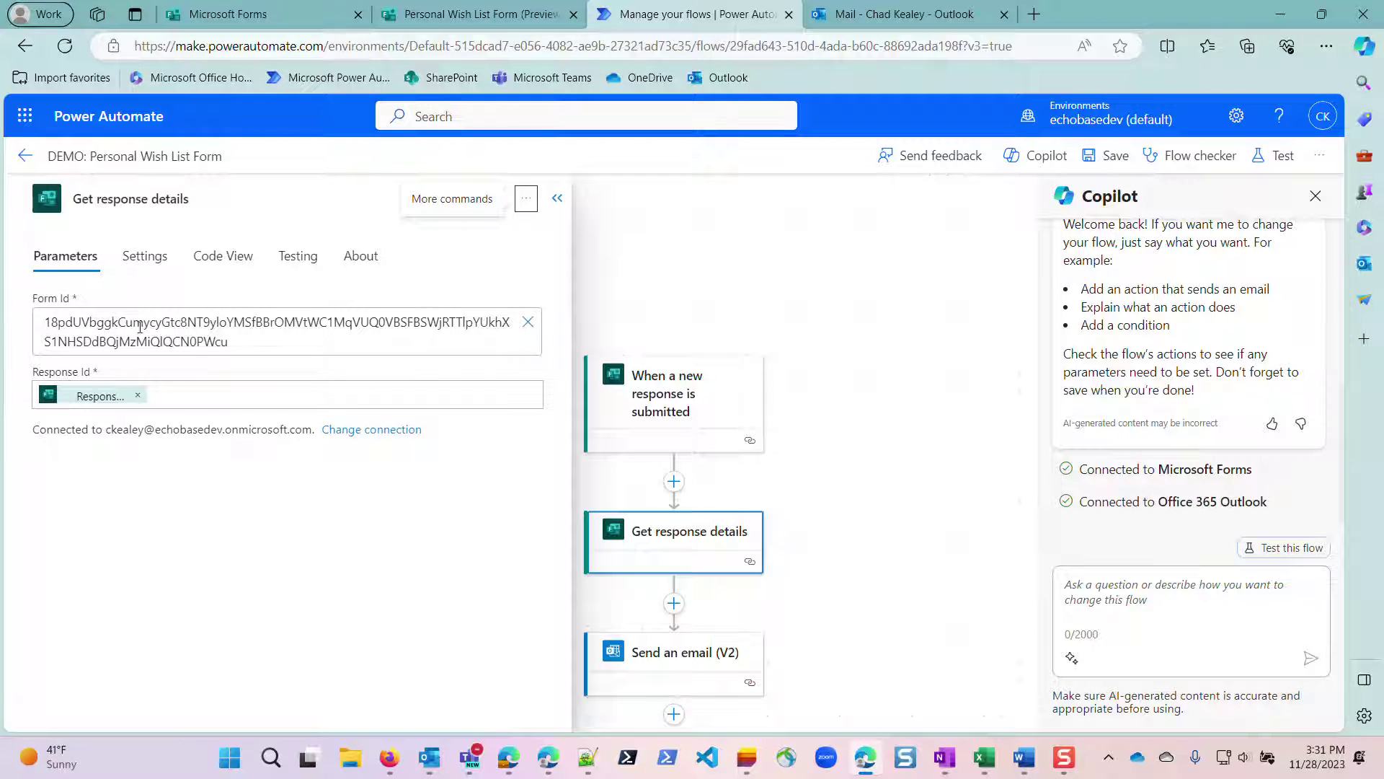
Paste the new form ID on a new line in the trigger's Form Id field
{"action": "left_click", "coordinate": [667, 409]}
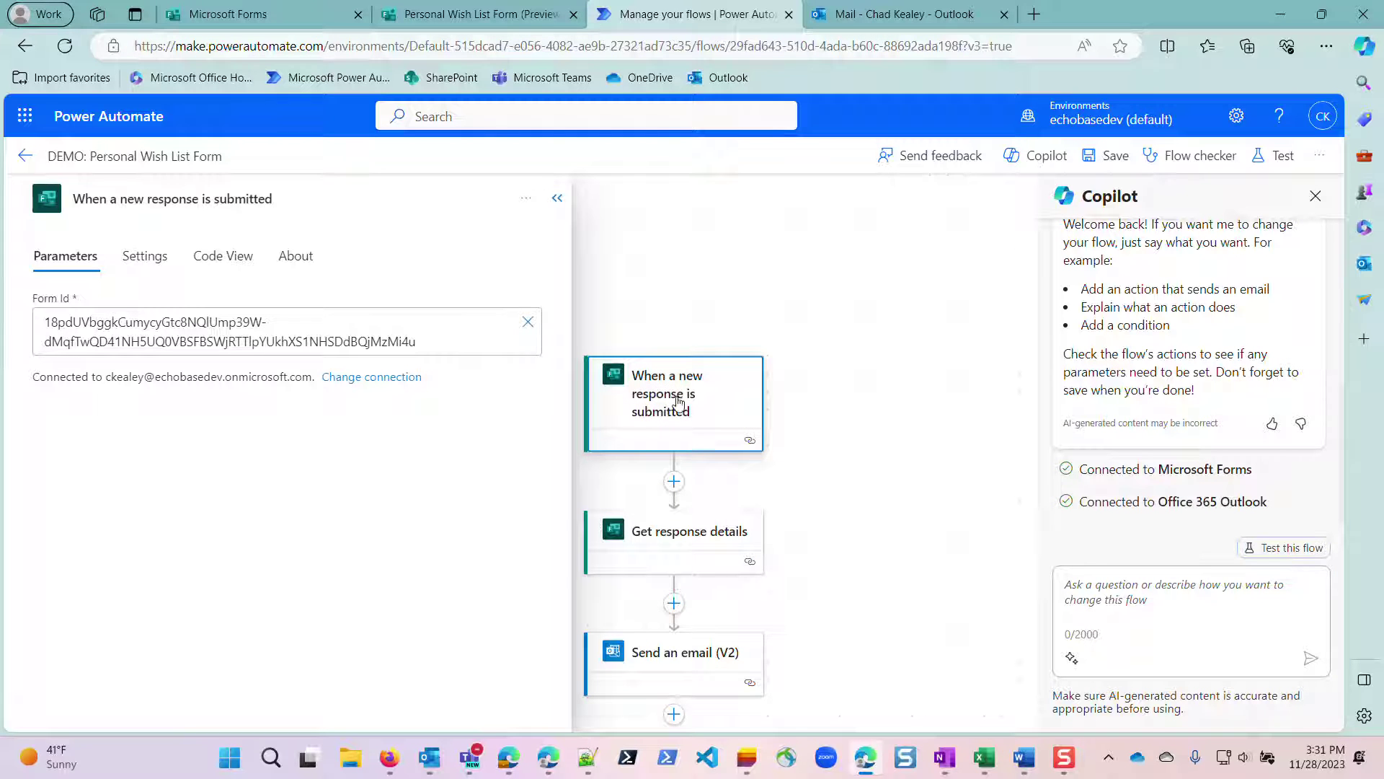
{"action": "left_click", "coordinate": [676, 397]}
{"action": "left_click", "coordinate": [465, 344]}
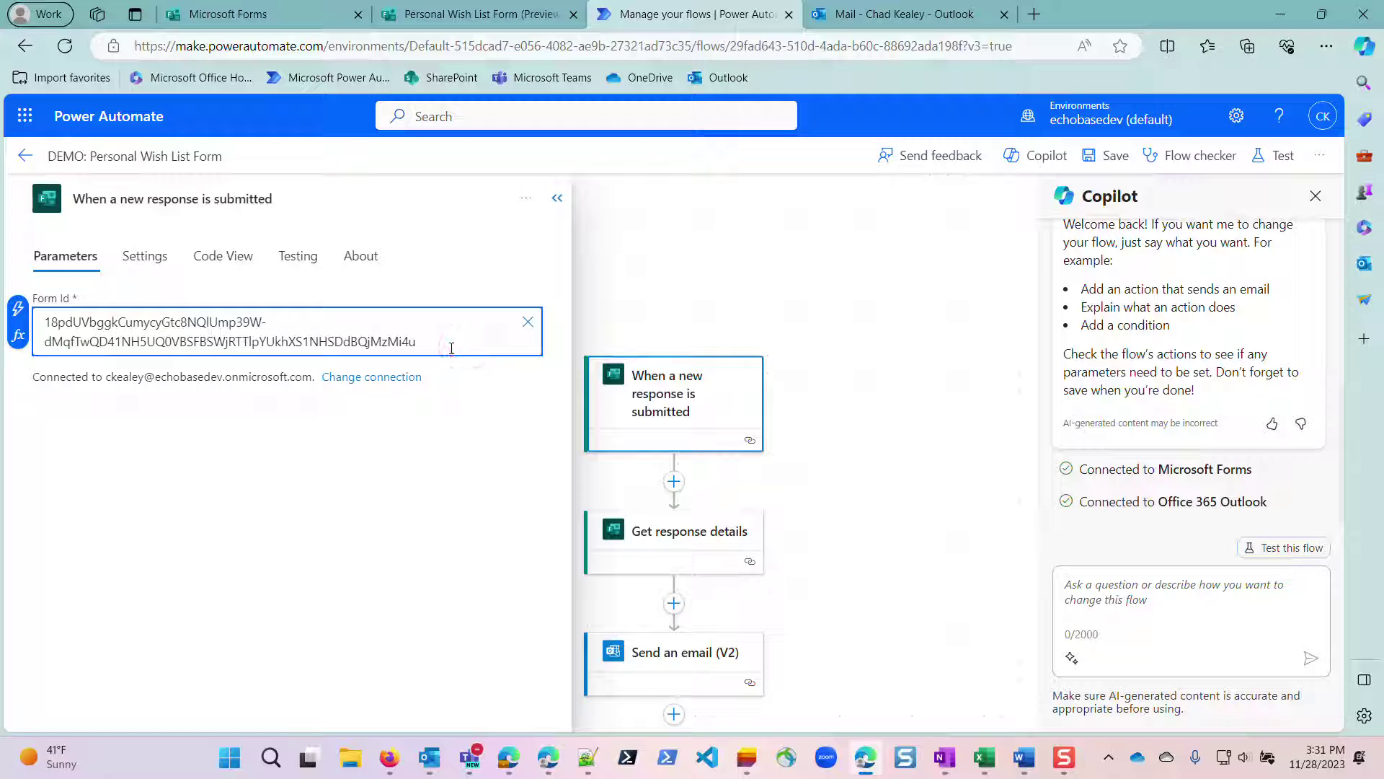
{"action": "key", "text": "Return"}
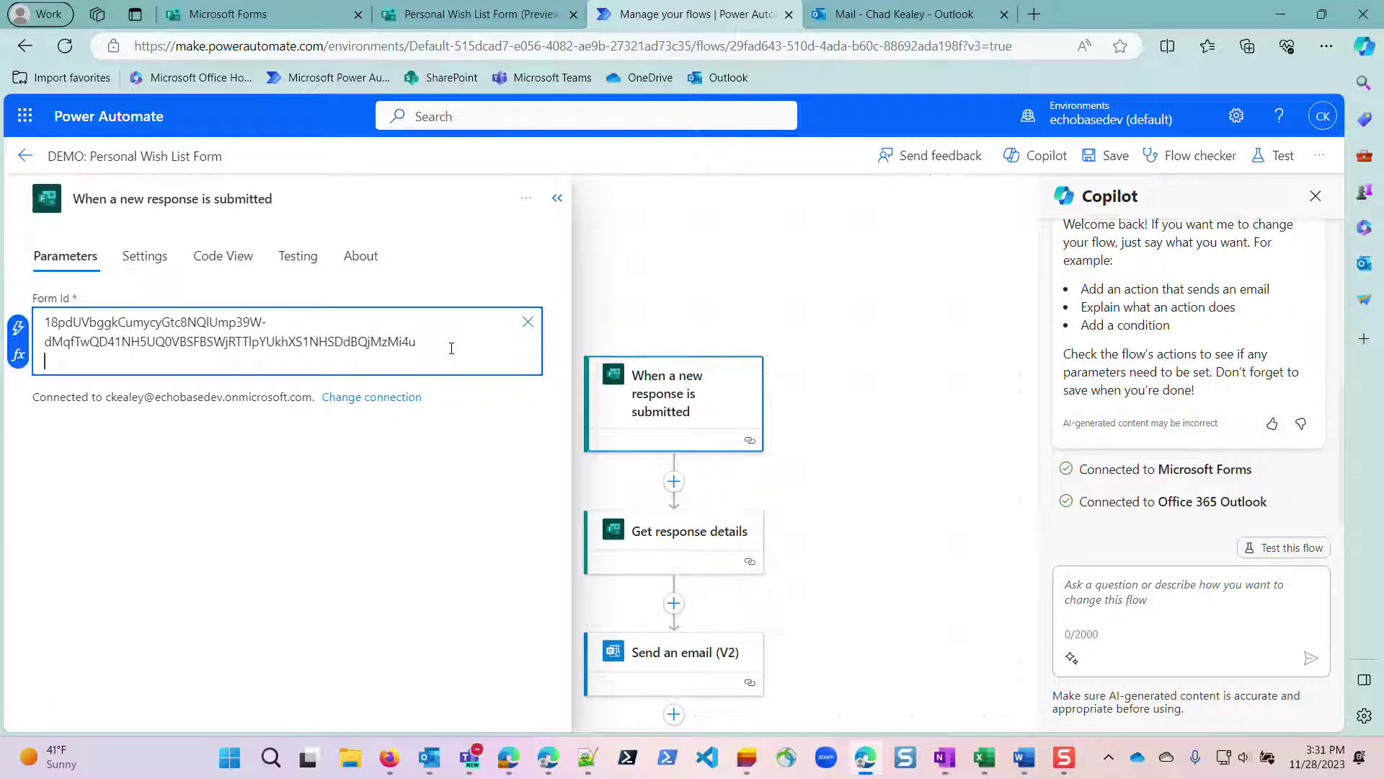
{"action": "type", "text": "18pdUVbggkCumycyGtc8NT9yloYMSfBBrOMVtWC1MqVUQ0VBSFBSWjRTTlpYUkhXS1NHSDdBQjMzMiQlQCN0PWcu"}
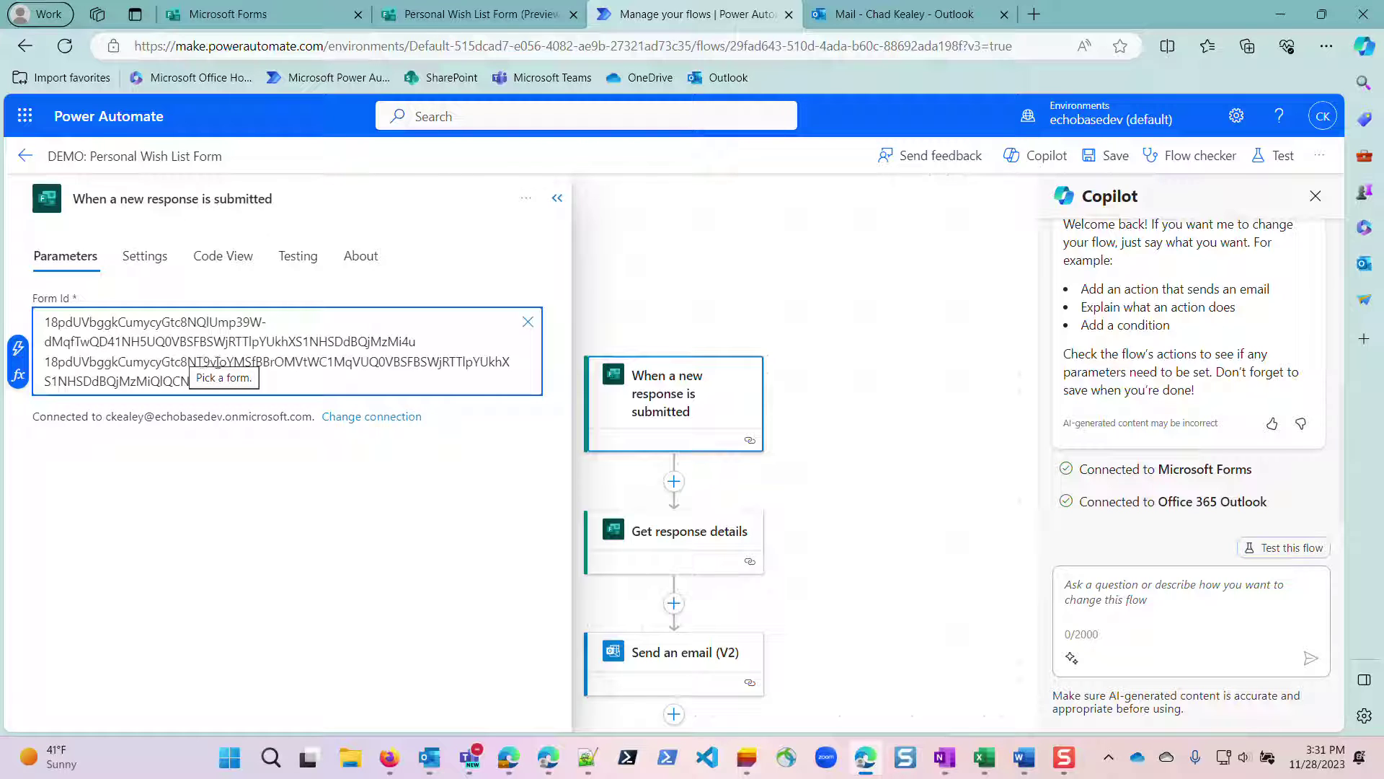
Delete the old form ID and its empty line from the trigger's Form Id, then save
{"action": "double_click", "coordinate": [264, 381]}
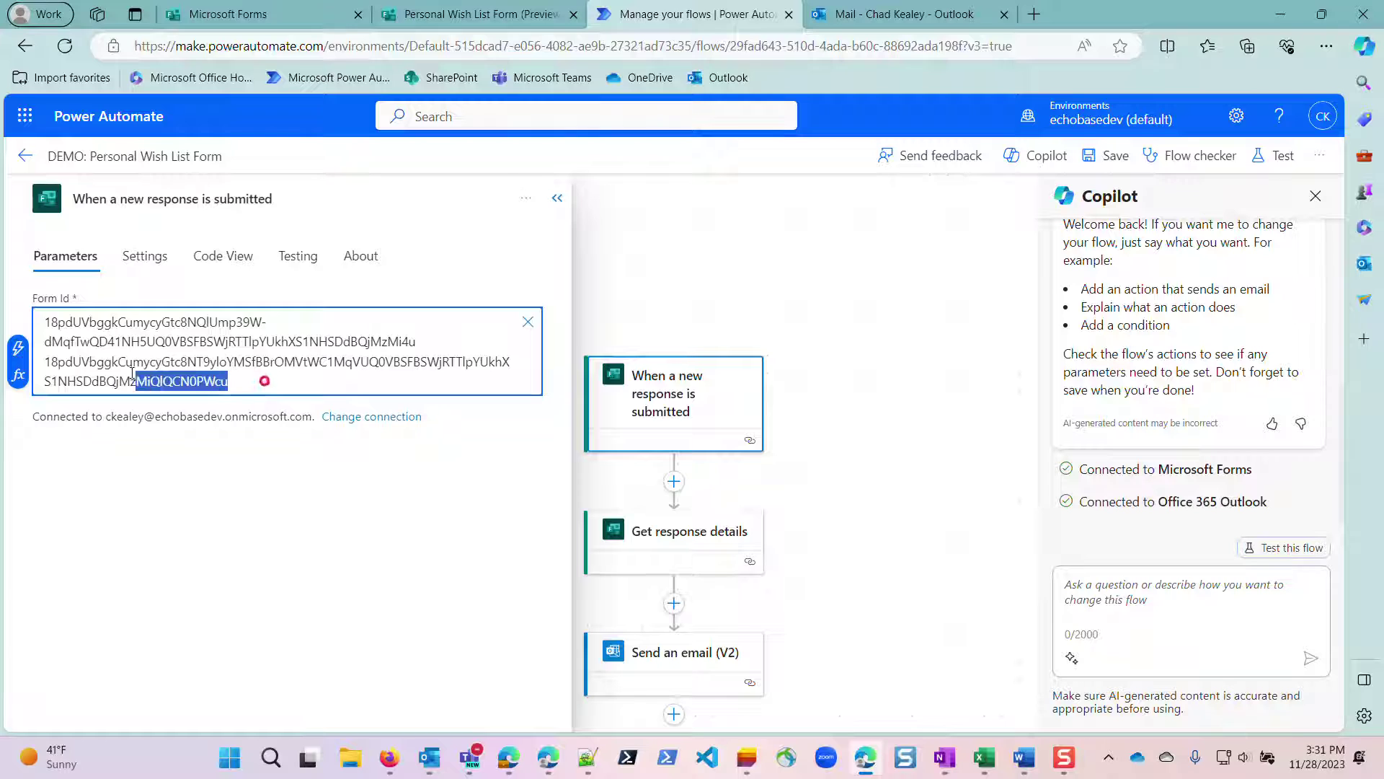
{"action": "triple_click", "coordinate": [264, 381]}
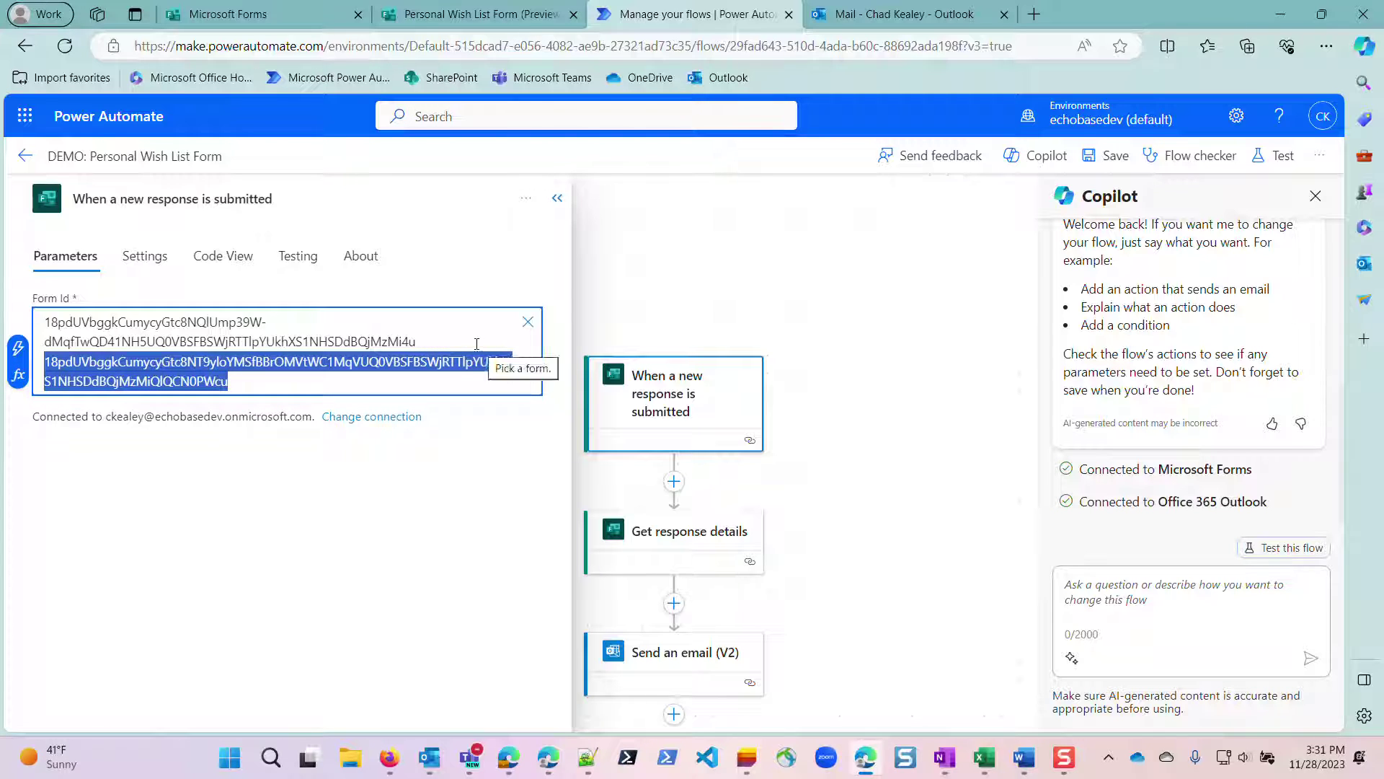
{"action": "left_click", "coordinate": [450, 337]}
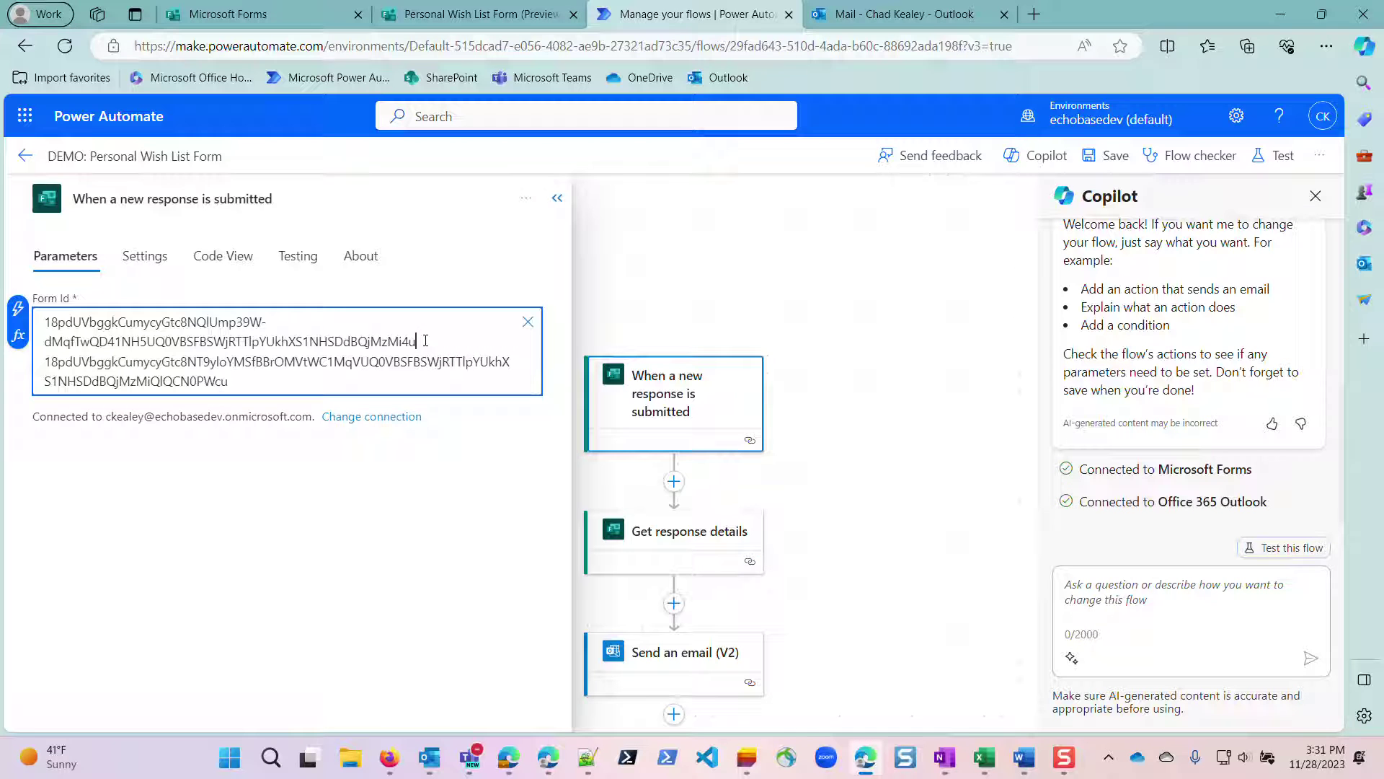
{"action": "left_click_drag", "start_coordinate": [424, 340], "coordinate": [43, 322]}
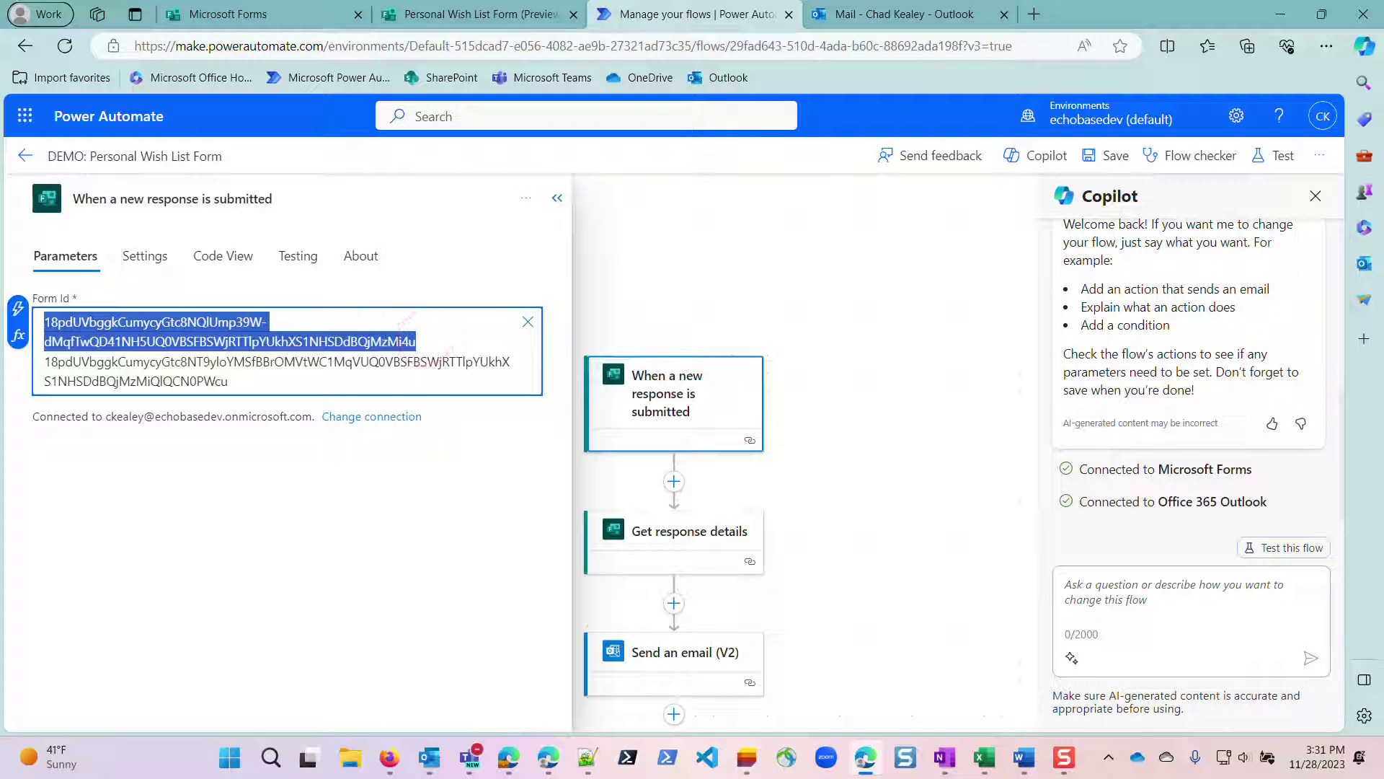
{"action": "key", "text": "BackSpace"}
{"action": "key", "text": "Delete"}
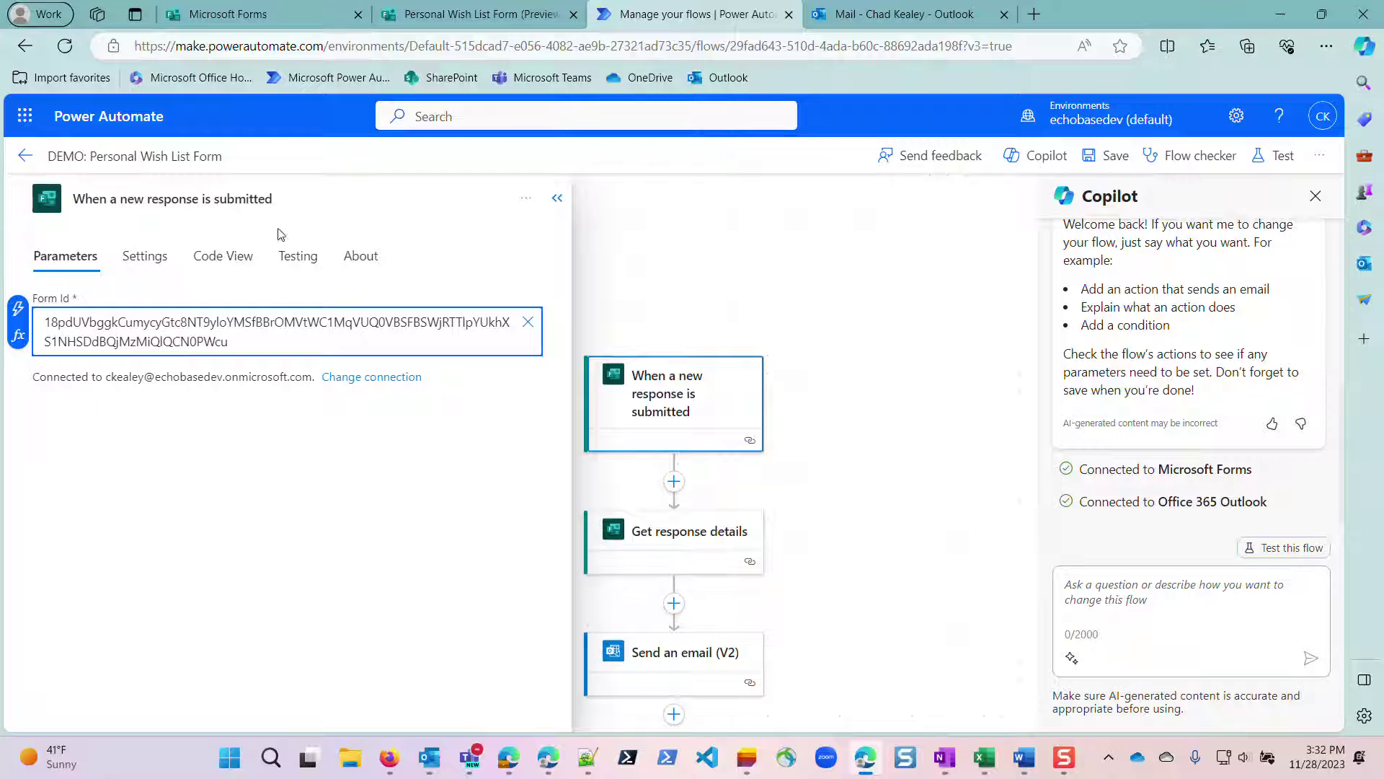
{"action": "left_click", "coordinate": [1106, 155]}
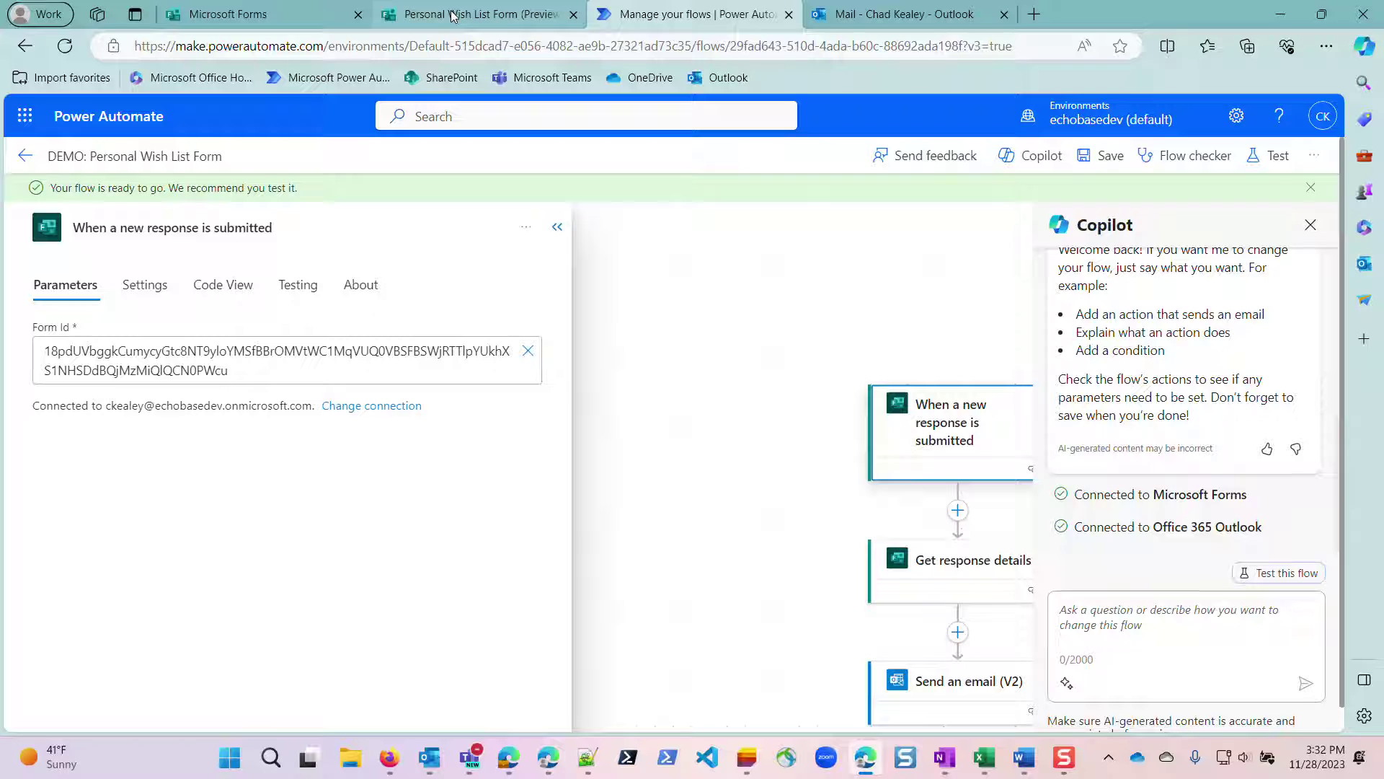
Switch to the form preview and begin another response
{"action": "mouse_move", "coordinate": [473, 18]}
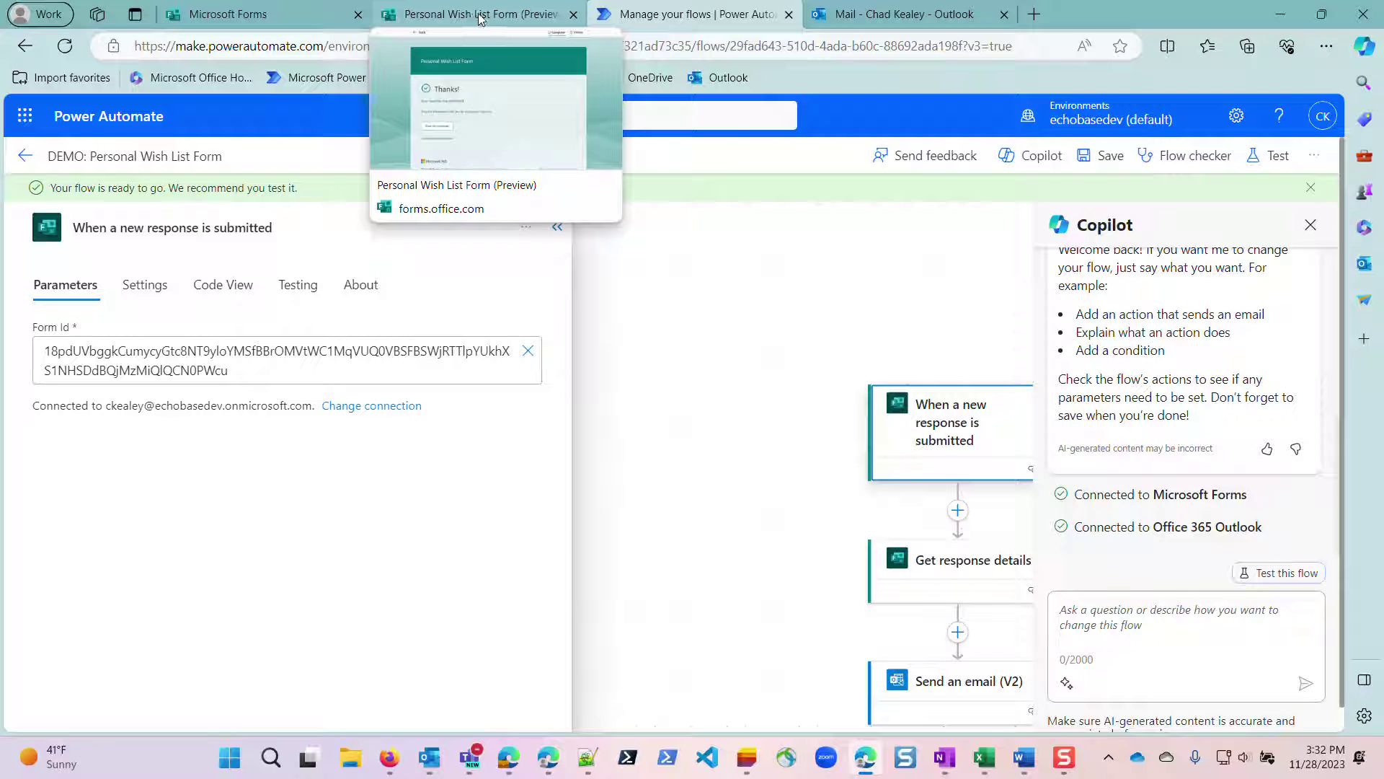
{"action": "left_click", "coordinate": [479, 17]}
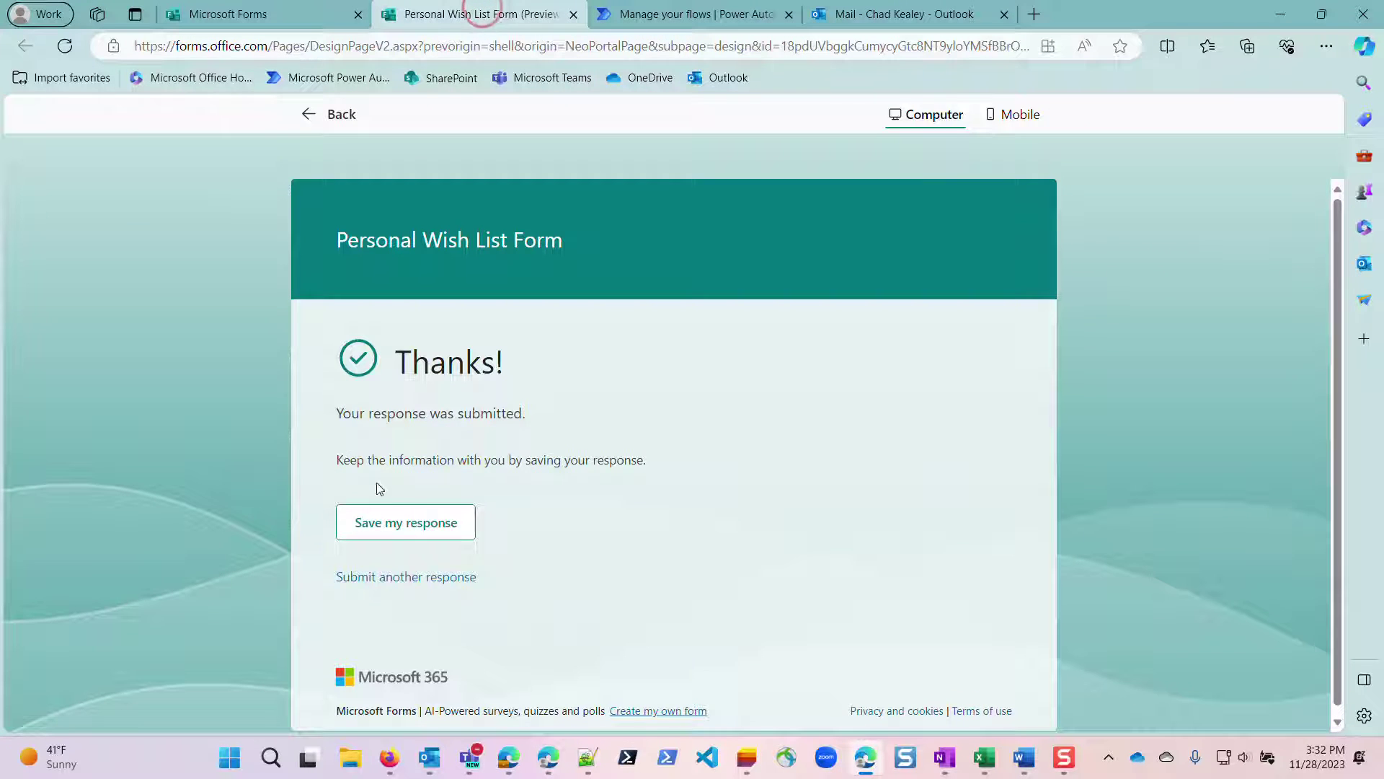
{"action": "left_click", "coordinate": [415, 577]}
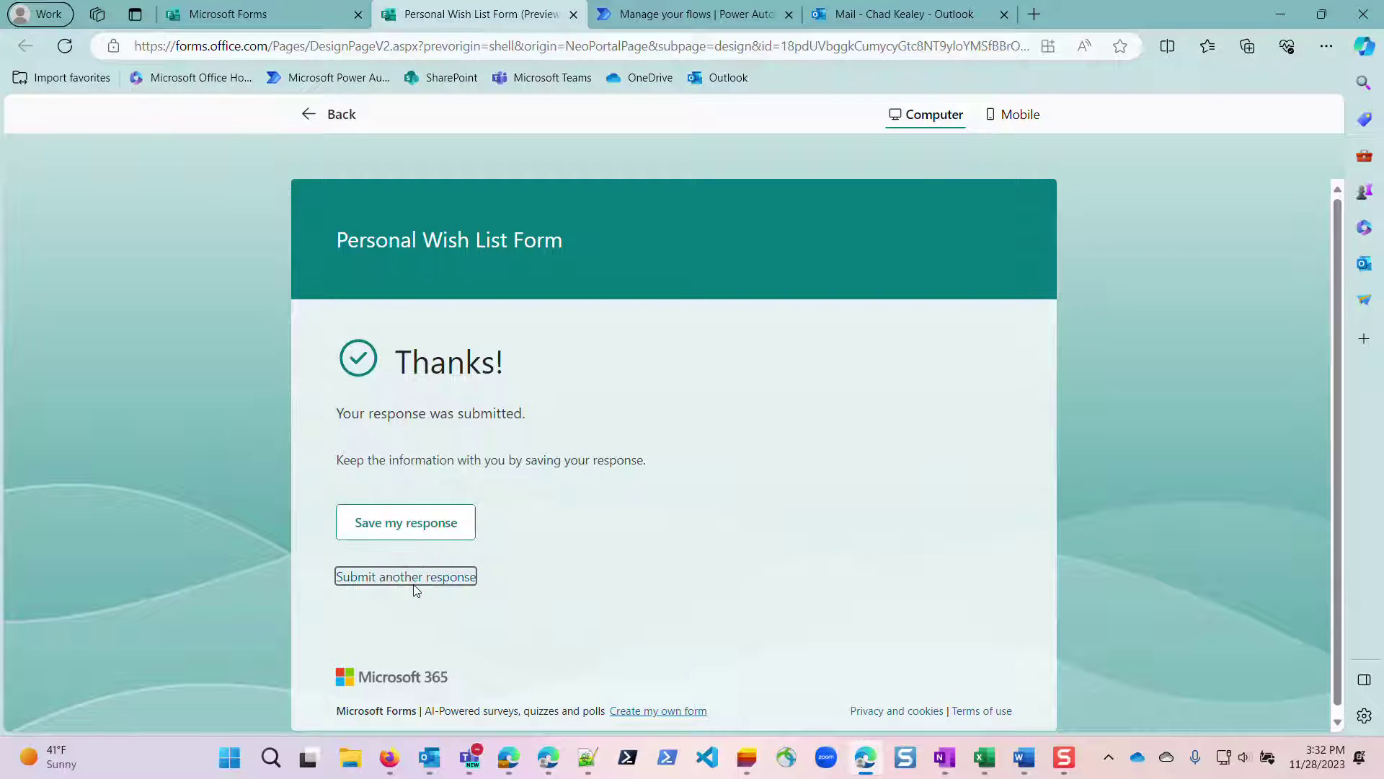
Save the flow again, leave the editor once saving finishes, and return to the form preview
{"action": "left_click", "coordinate": [739, 22]}
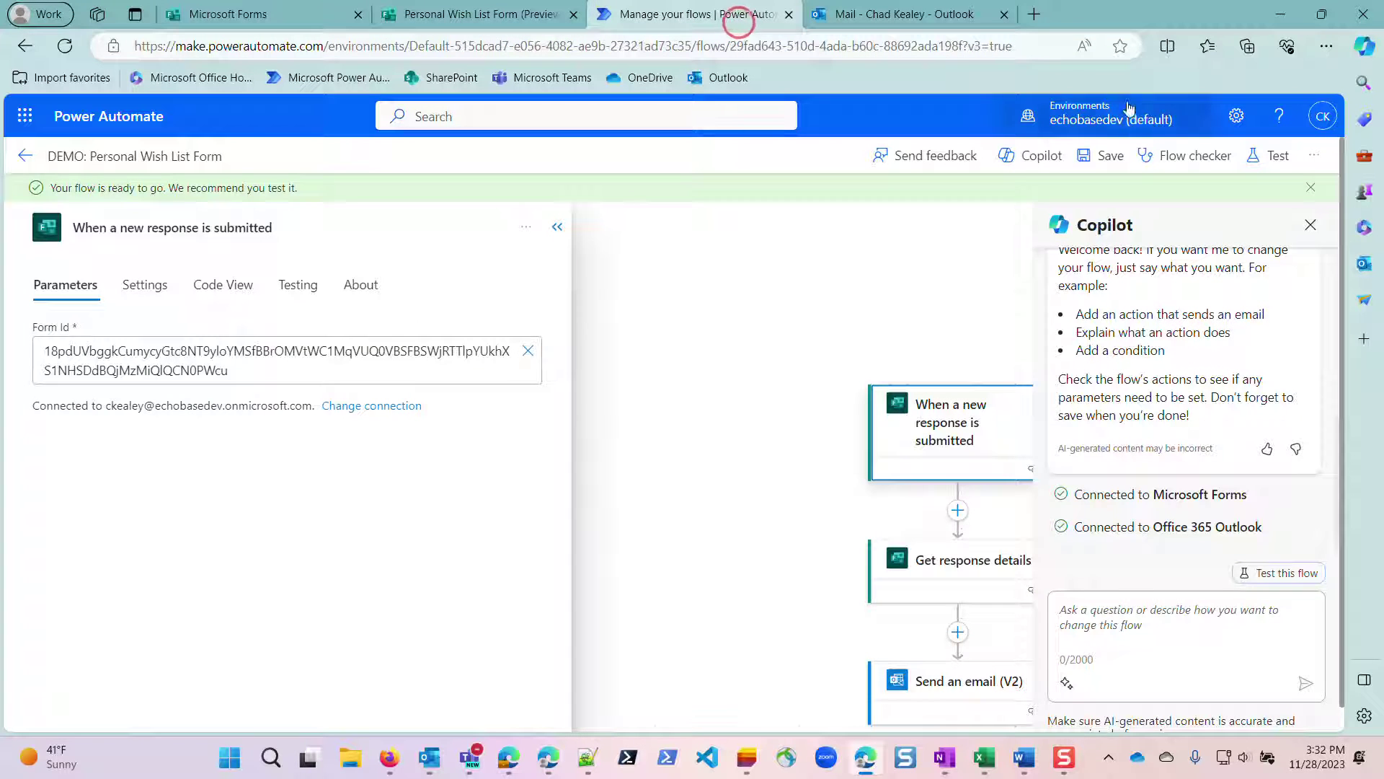
{"action": "left_click", "coordinate": [1103, 155]}
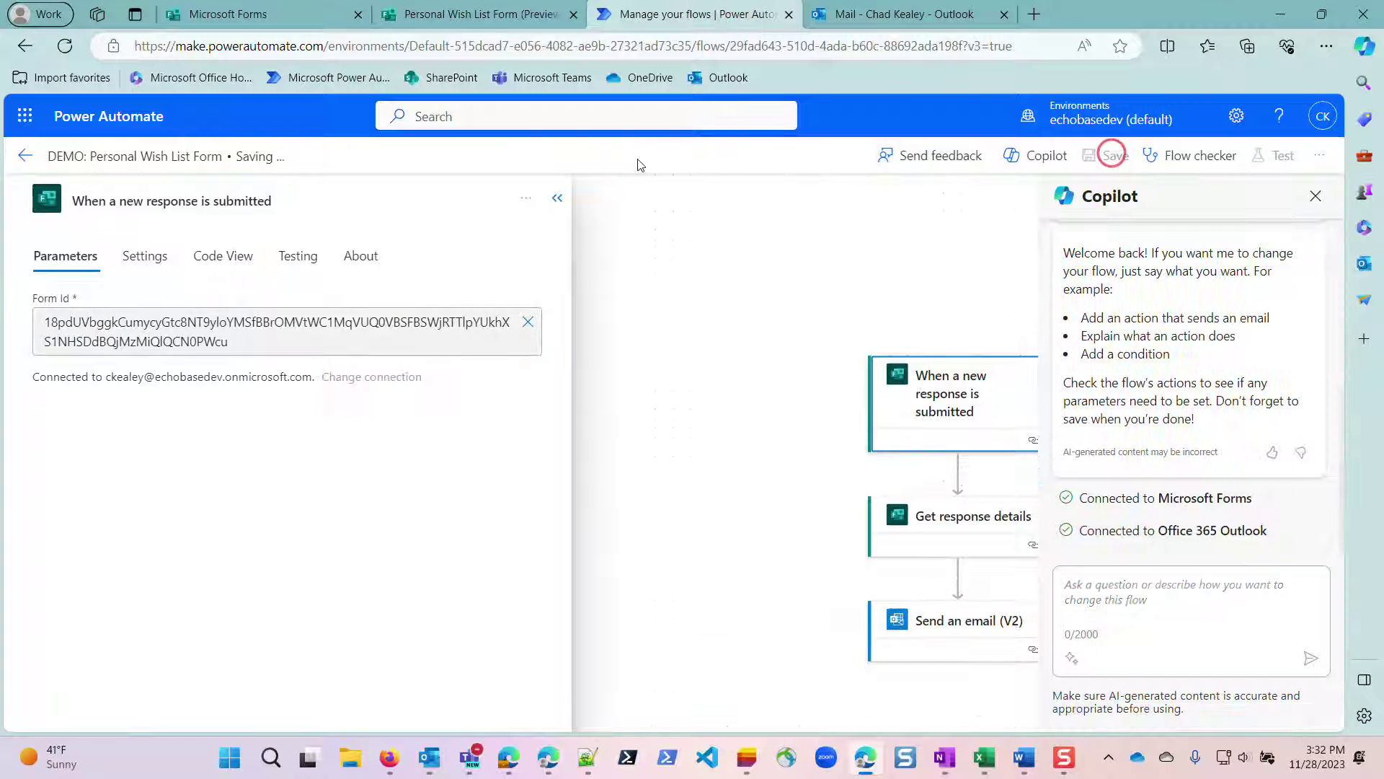
{"action": "left_click", "coordinate": [24, 156]}
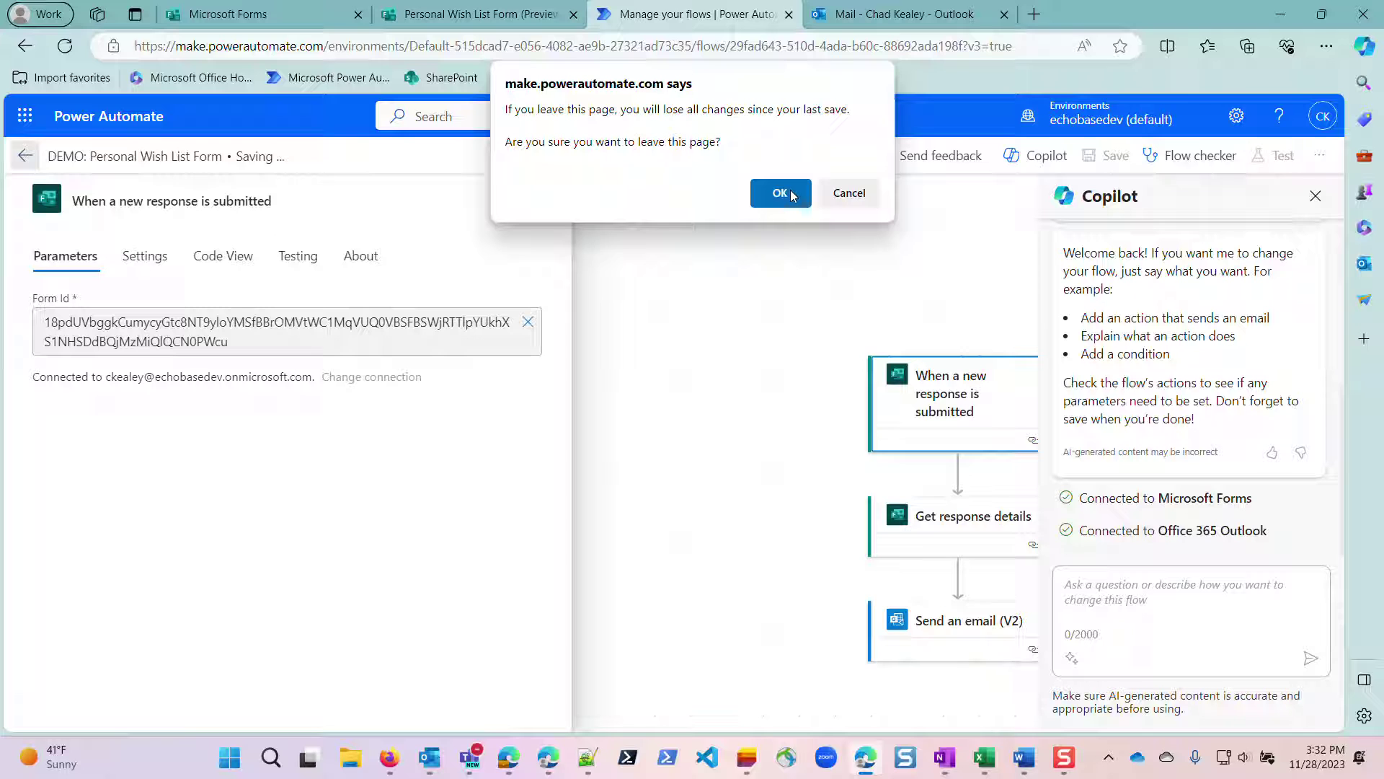
{"action": "left_click", "coordinate": [854, 192]}
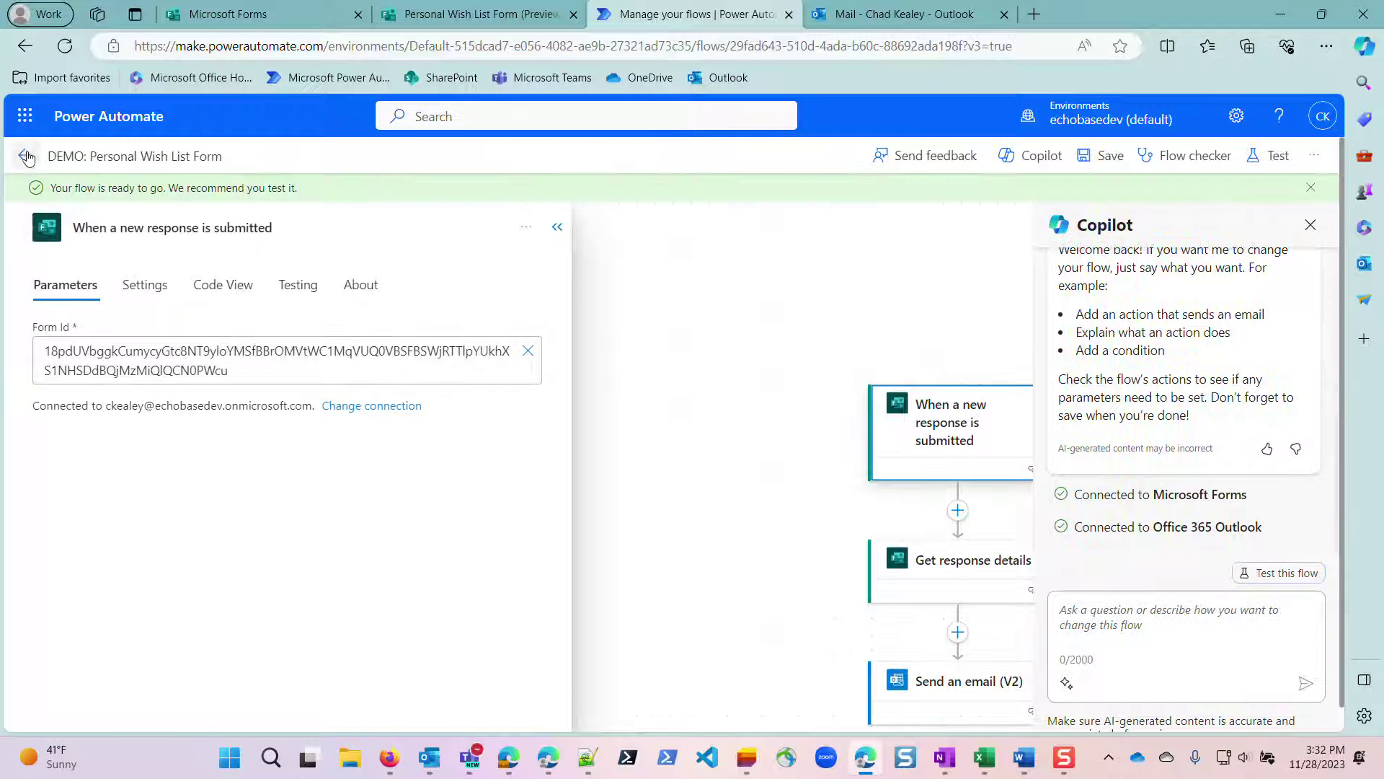
{"action": "left_click", "coordinate": [27, 157]}
{"action": "left_click", "coordinate": [477, 14]}
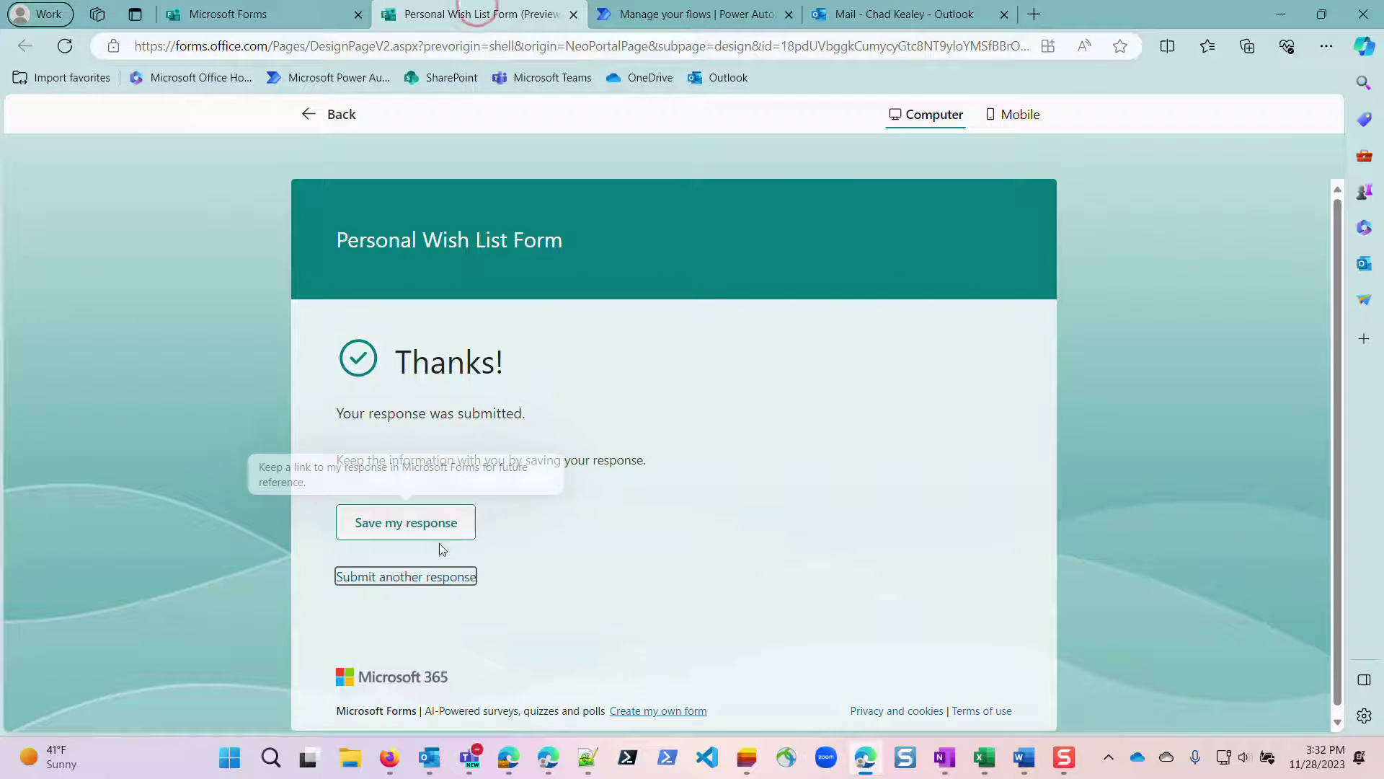
Start a new response ranking Frivolous first, Recreational second, with bacon as the allergy
{"action": "left_click", "coordinate": [442, 576]}
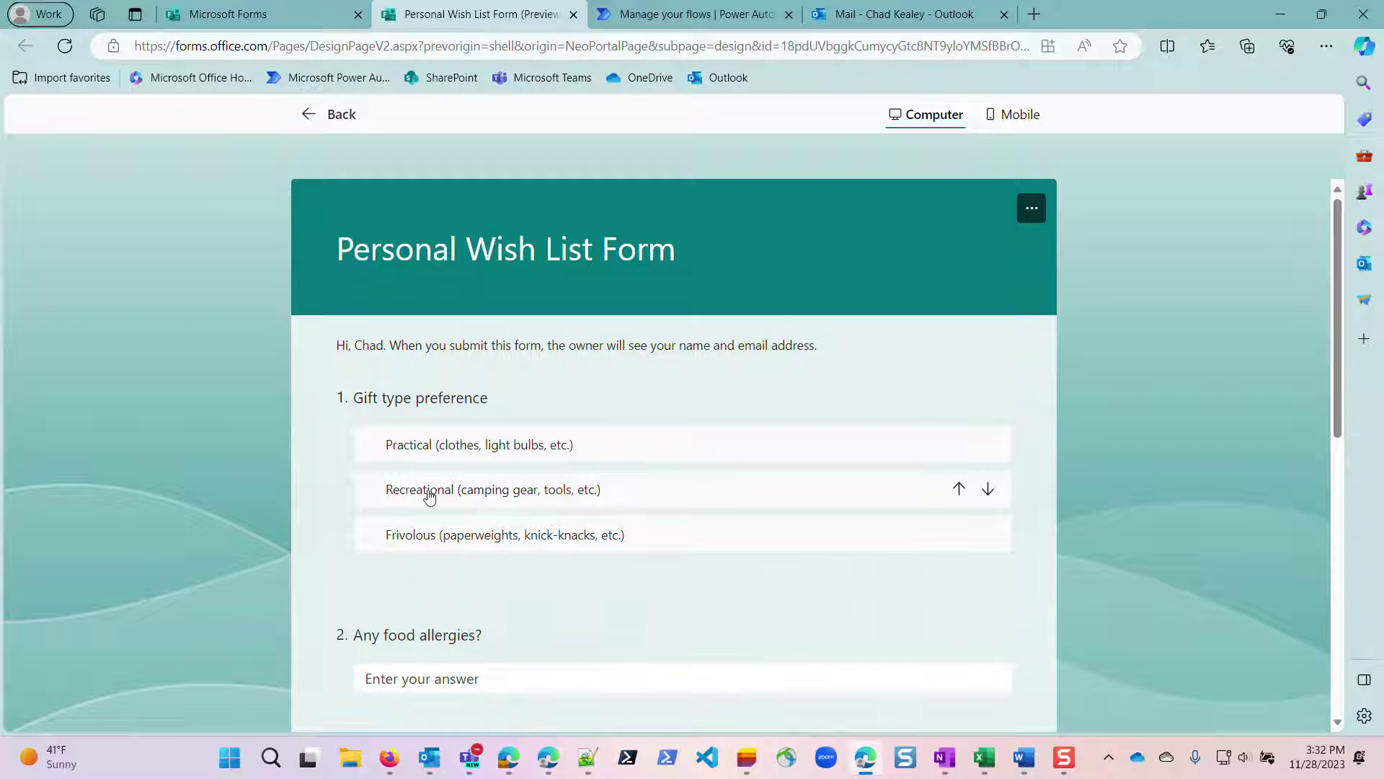
{"action": "left_click", "coordinate": [448, 534]}
{"action": "left_click_drag", "start_coordinate": [447, 535], "coordinate": [462, 496]}
{"action": "scroll", "coordinate": [454, 505], "scroll_direction": "down", "scroll_amount": 2}
{"action": "left_click", "coordinate": [412, 516]}
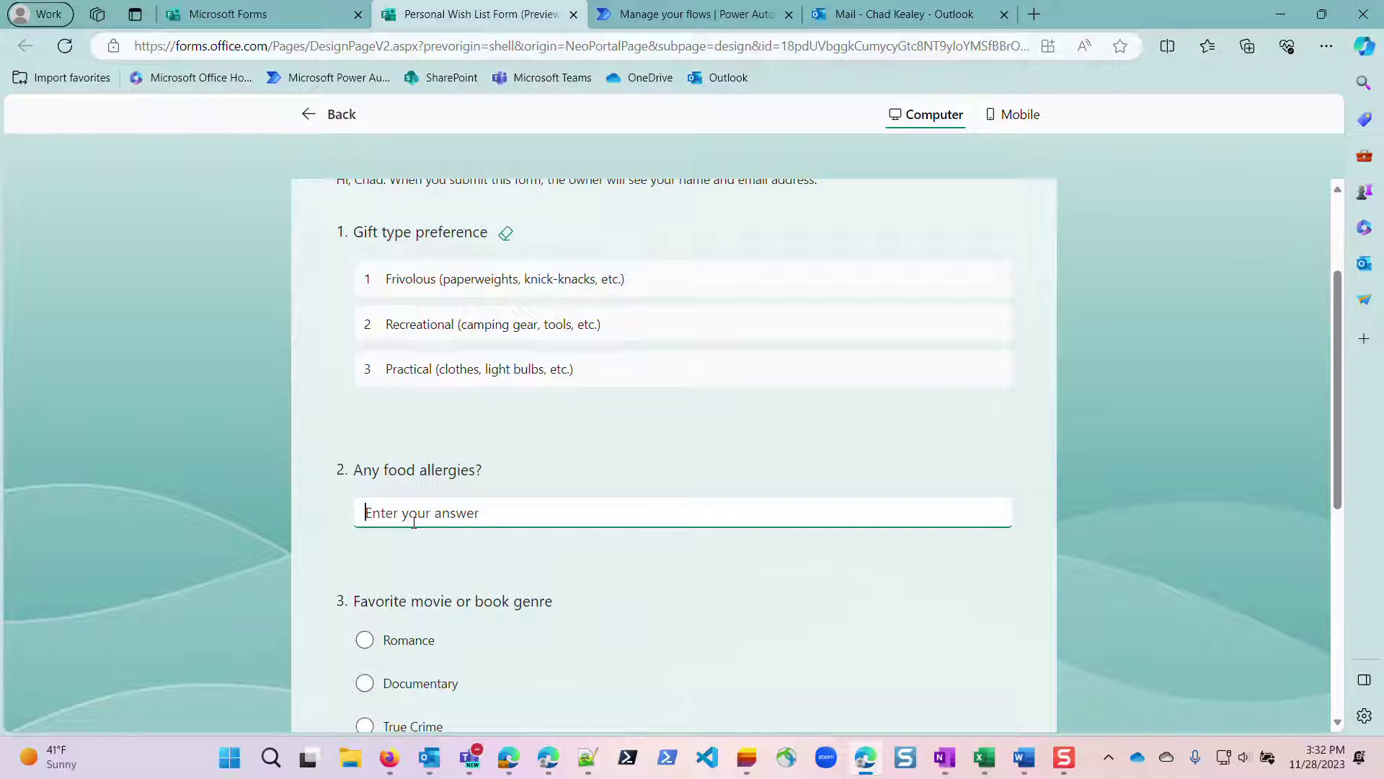
{"action": "type", "text": "bacon"}
Choose Fantasy as the genre, submit the response, and return to the flow's details
{"action": "scroll", "coordinate": [367, 667], "scroll_direction": "down", "scroll_amount": 3}
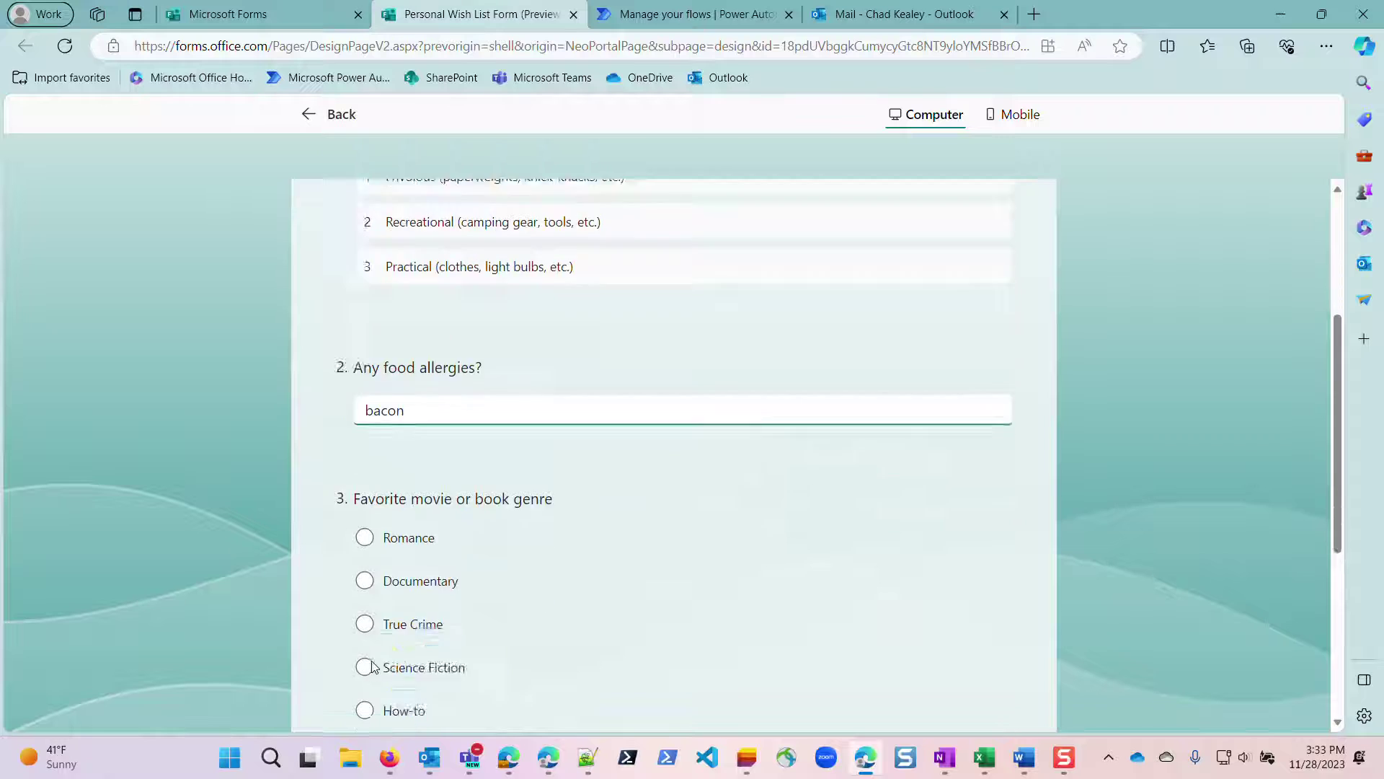
{"action": "left_click", "coordinate": [365, 651]}
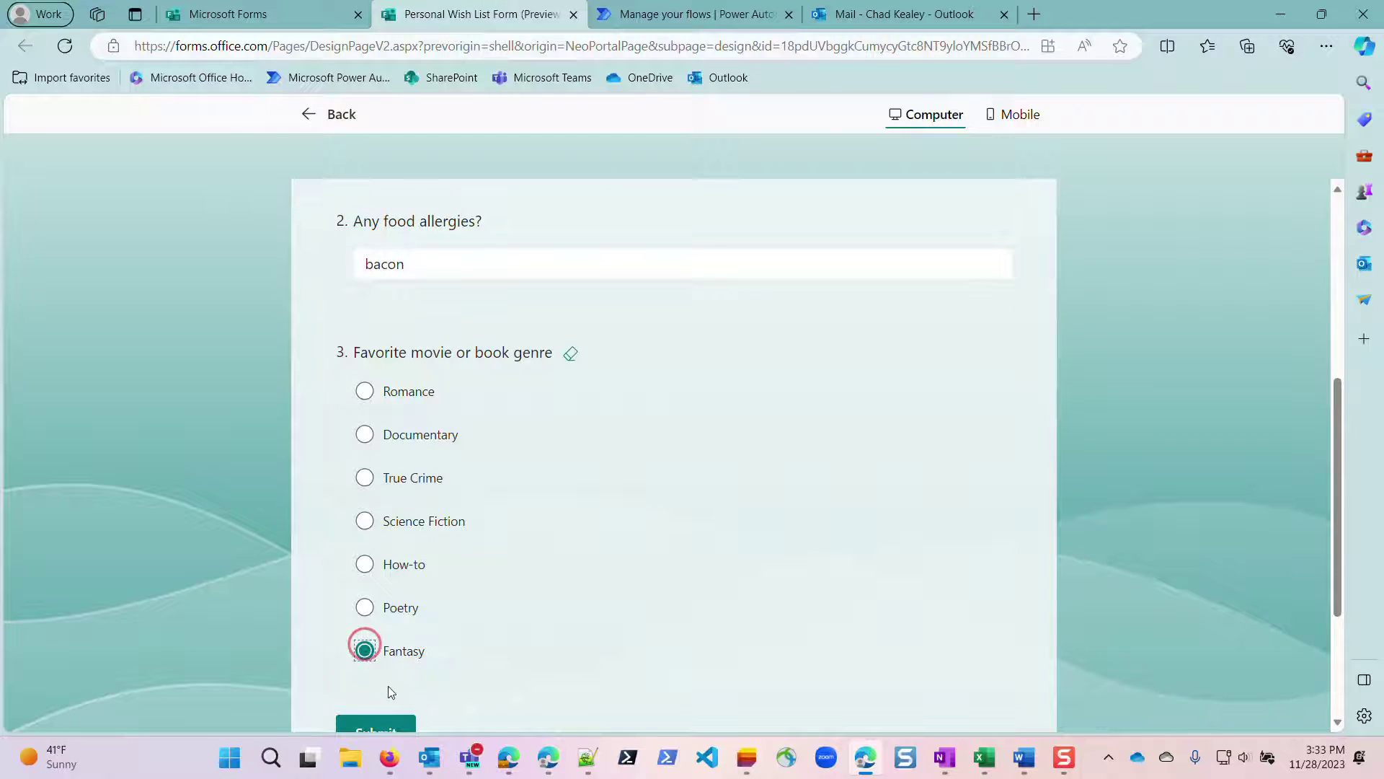
{"action": "scroll", "coordinate": [389, 692], "scroll_direction": "down", "scroll_amount": 1}
{"action": "left_click", "coordinate": [378, 643]}
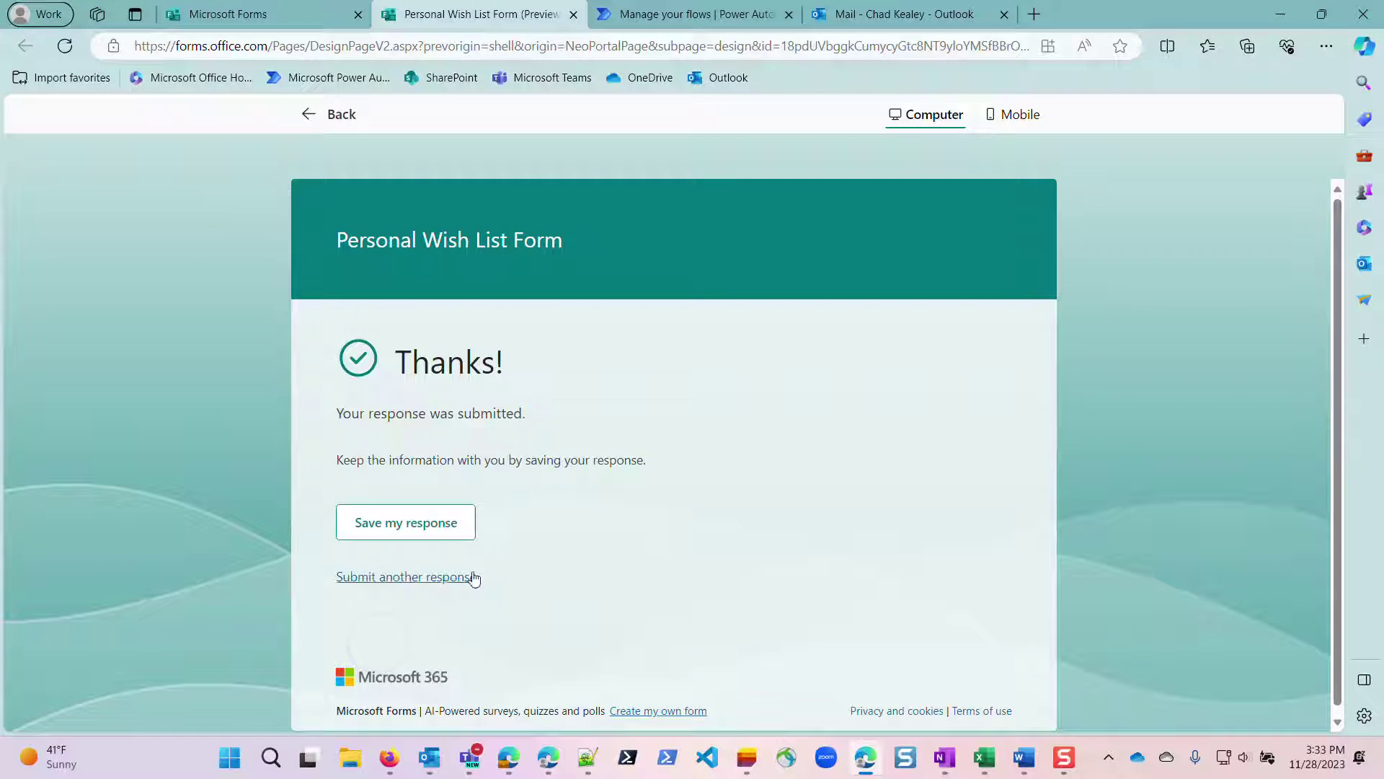
{"action": "left_click", "coordinate": [799, 13]}
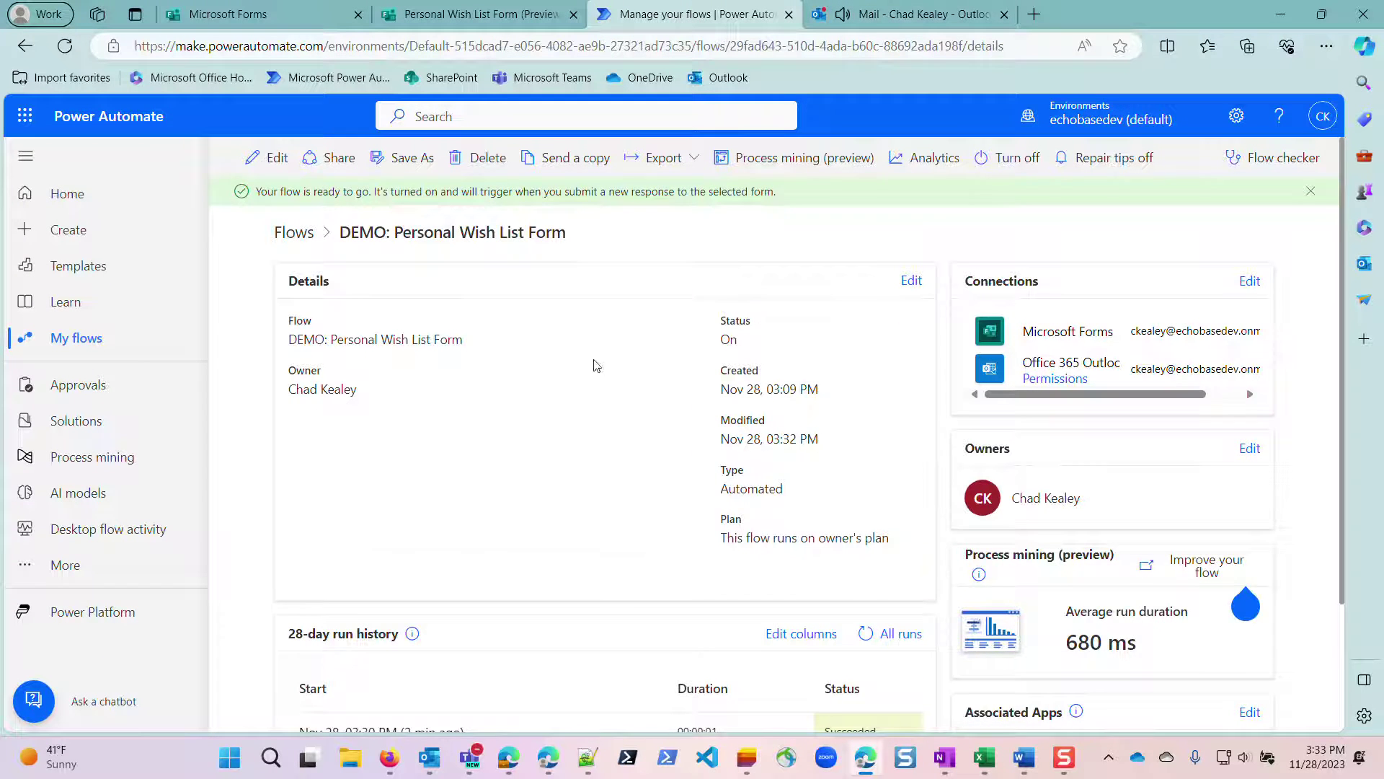
Refresh the run history to confirm the 03:33 PM run succeeded, then reopen the flow editor
{"action": "scroll", "coordinate": [596, 365], "scroll_direction": "down", "scroll_amount": 2}
{"action": "left_click", "coordinate": [865, 471]}
{"action": "scroll", "coordinate": [394, 575], "scroll_direction": "down", "scroll_amount": 2}
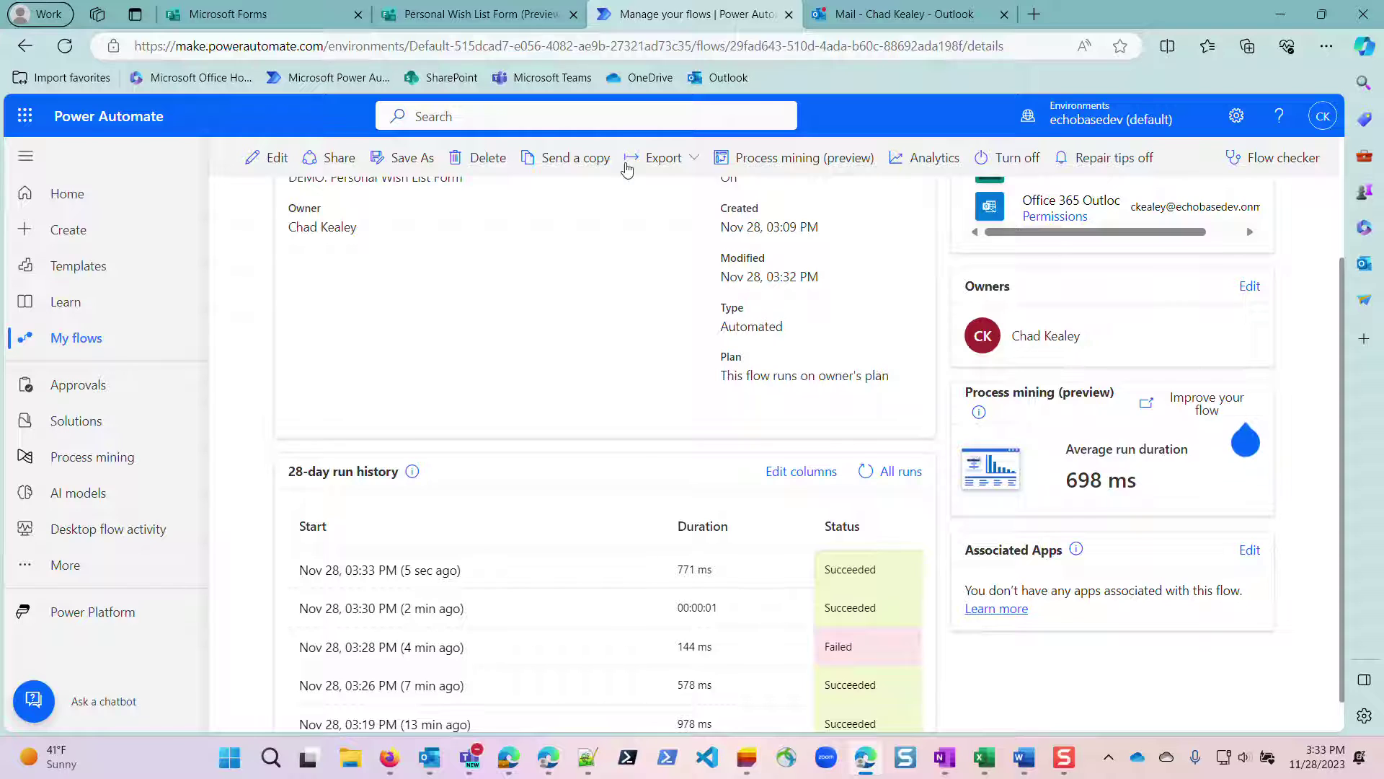
{"action": "left_click", "coordinate": [272, 160]}
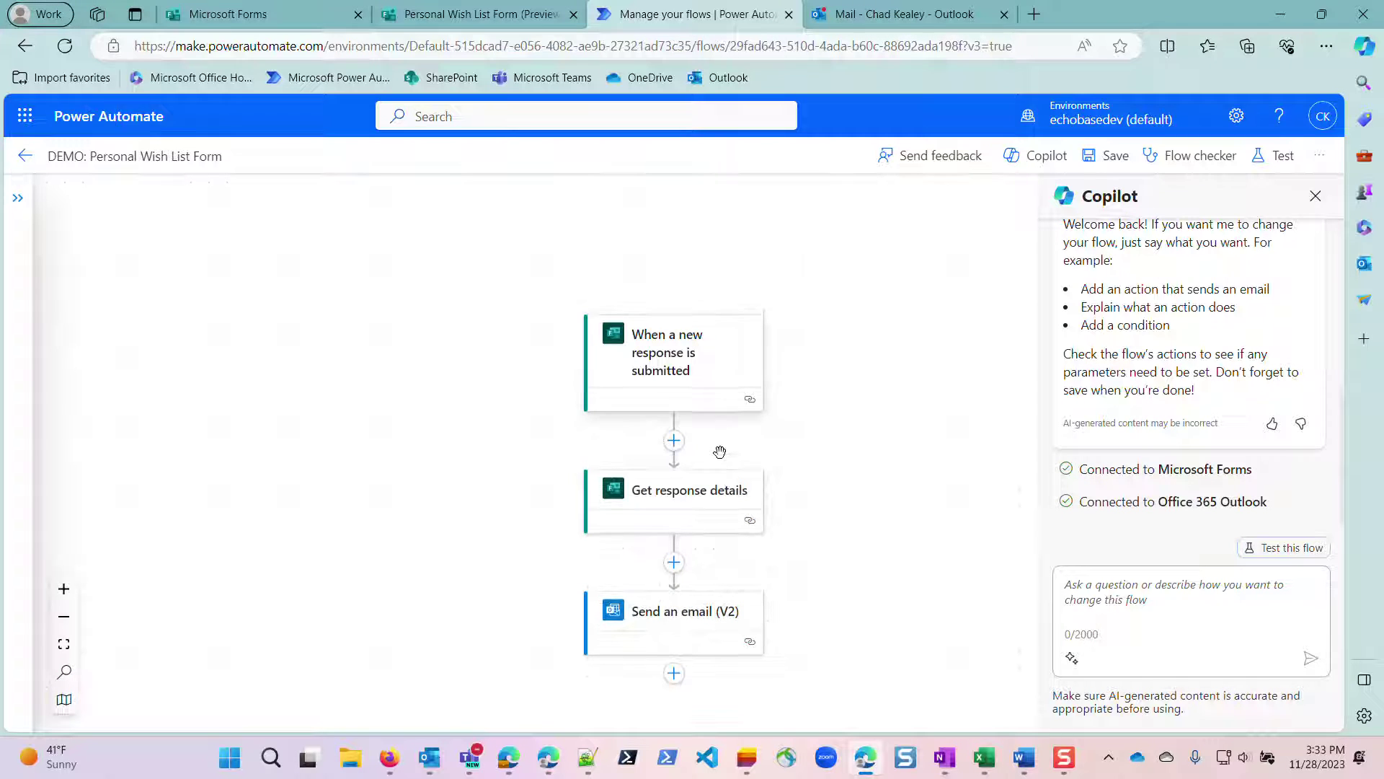
{"action": "scroll", "coordinate": [720, 452], "scroll_direction": "up", "scroll_amount": 1}
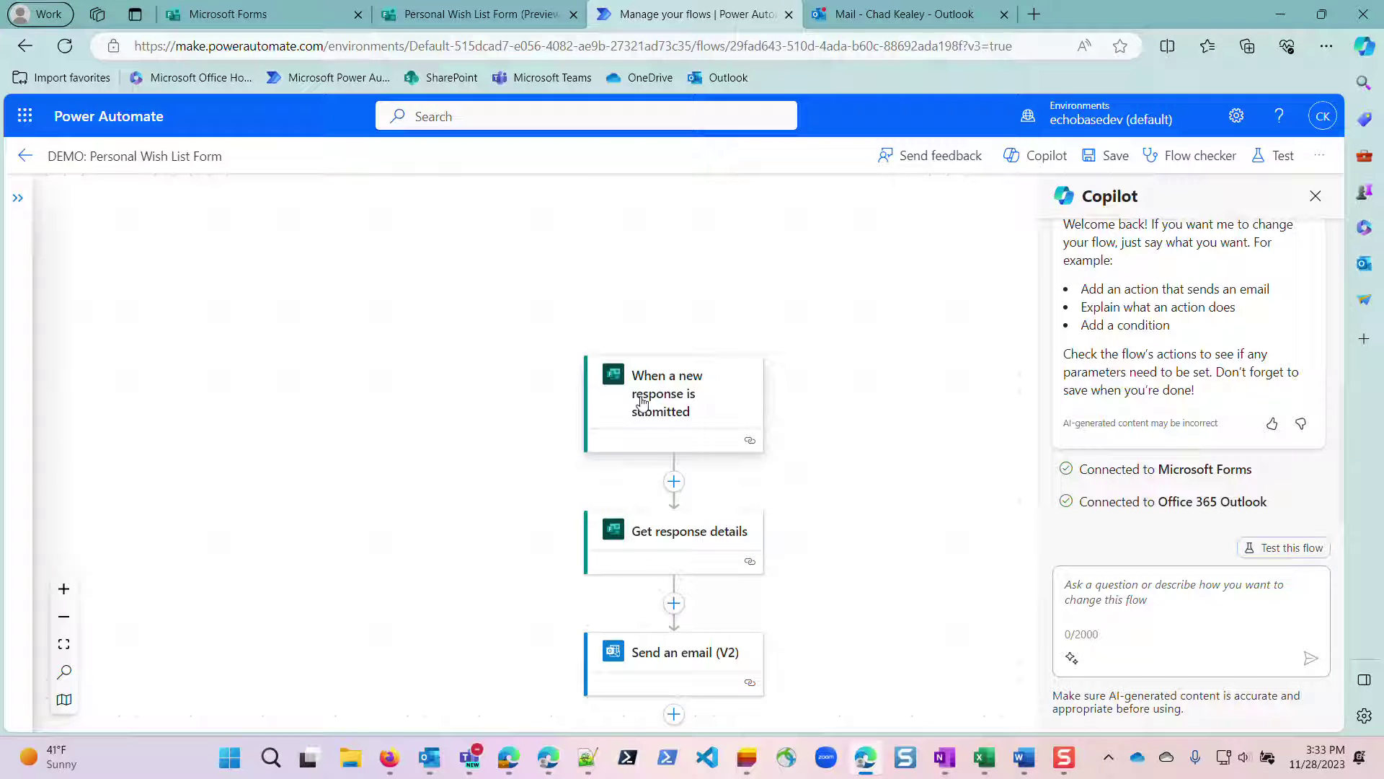